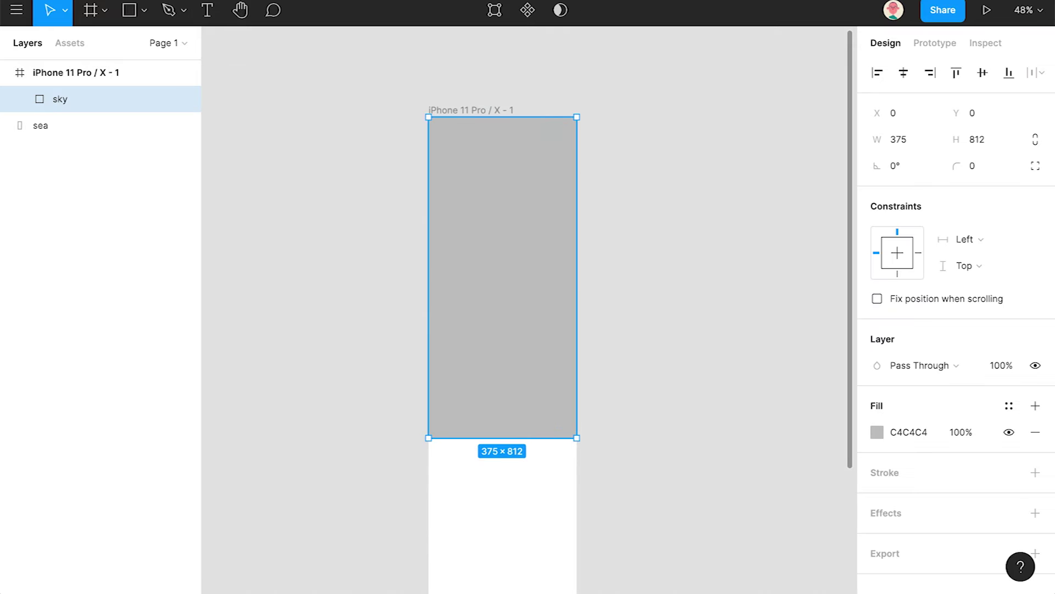
# Change the sky rectangle's solid fill to a linear gradient
pyautogui.click(878, 432)
pyautogui.moveTo(739, 407); pyautogui.dragTo(777, 406)
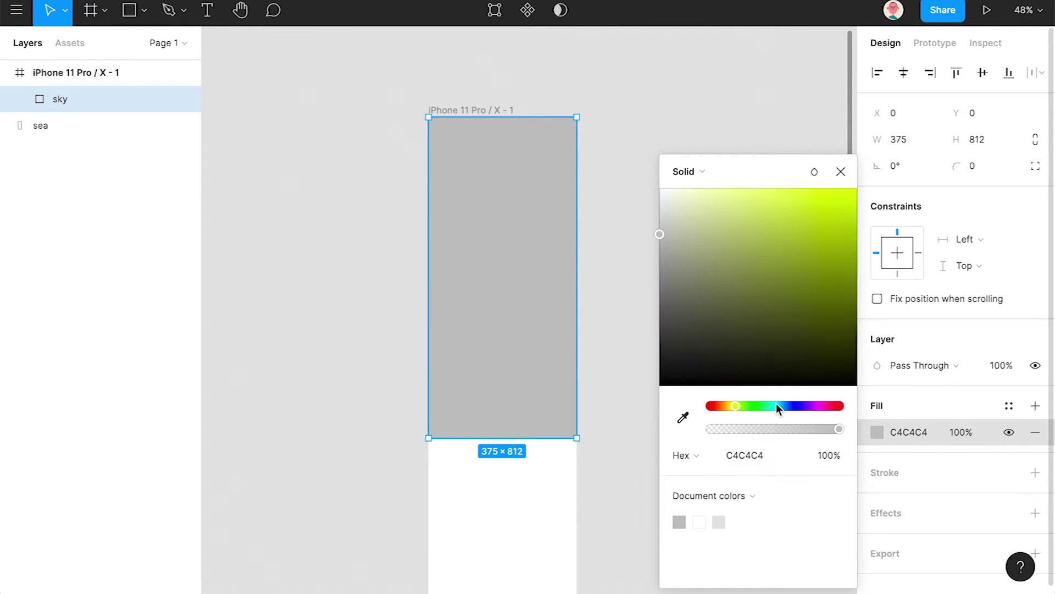
pyautogui.click(687, 172)
pyautogui.click(713, 189)
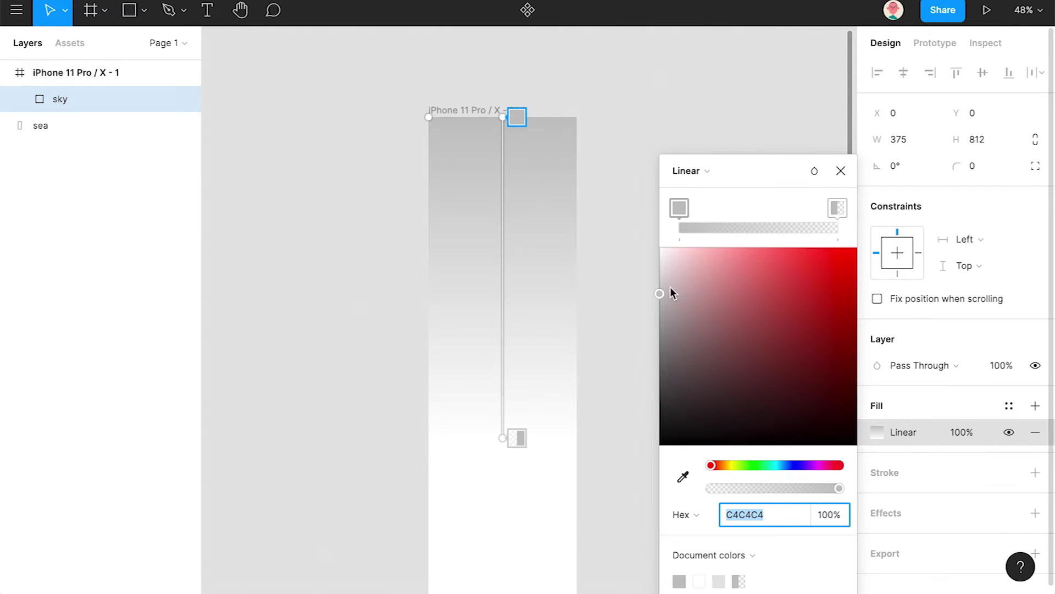
# Set the sky gradient's first stop to light blue and its end stop to 77D9EE at 0% opacity
pyautogui.click(683, 205)
pyautogui.click(777, 465)
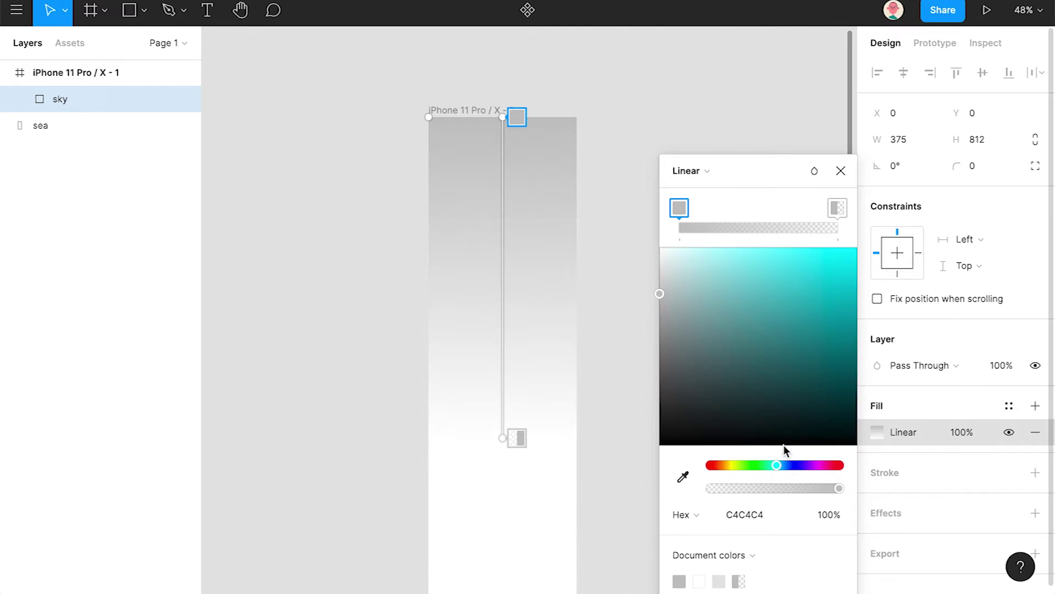
pyautogui.click(779, 465)
pyautogui.click(757, 255)
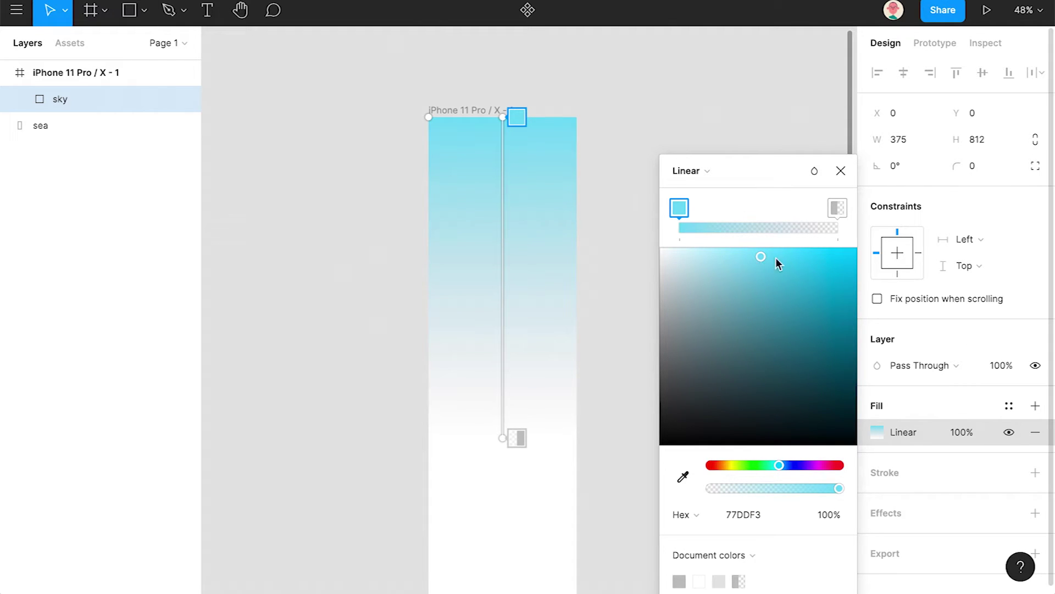
pyautogui.moveTo(768, 256); pyautogui.dragTo(769, 261)
pyautogui.click(838, 207)
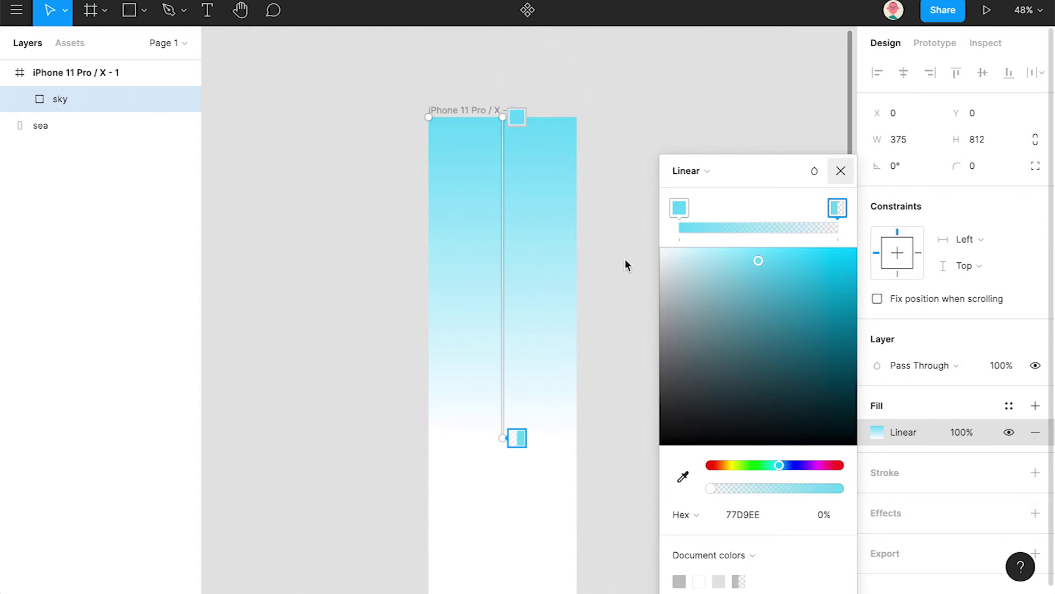
pyautogui.click(640, 255)
# Move the sea layer into the iPhone 11 Pro / X - 1 frame, below the sky layer
pyautogui.scroll(-2, 550, 385)
pyautogui.click(471, 507)
pyautogui.moveTo(12, 127); pyautogui.dragTo(70, 110)
# Give the sea a linear gradient and sample the sky's upper blue, 7BDDF3, for its first stop
pyautogui.click(880, 431)
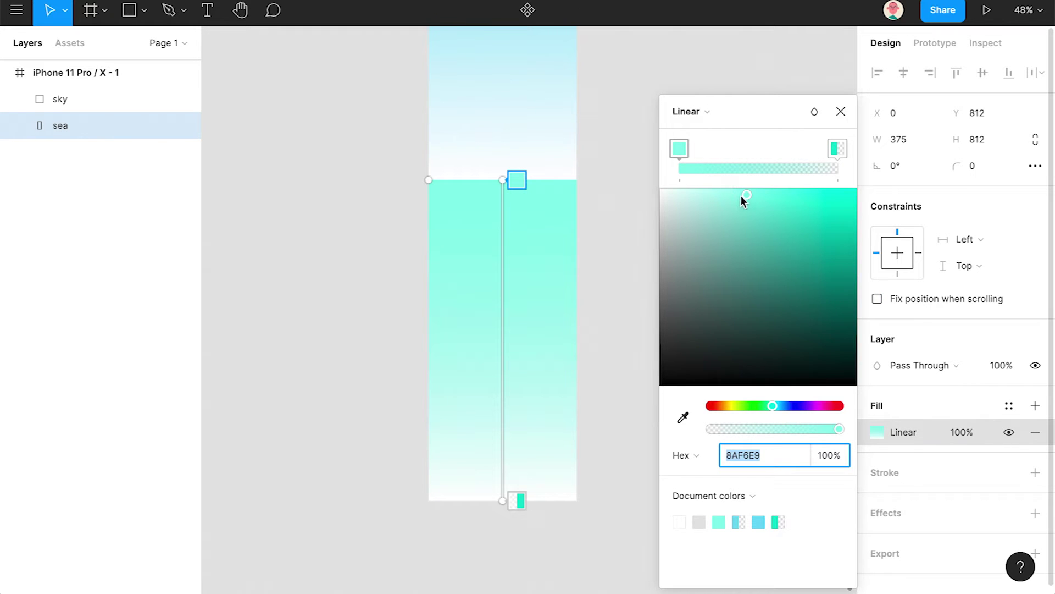
pyautogui.click(683, 417)
pyautogui.scroll(3, 511, 77)
pyautogui.click(505, 83)
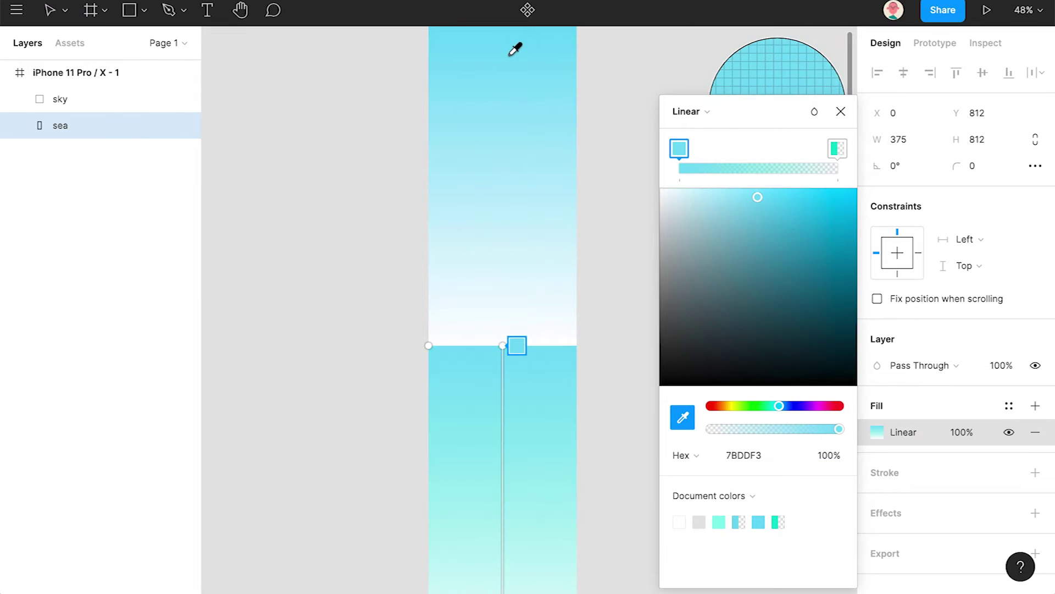
# Raise the opacity of the sea gradient's green end stop, 29E1CB, to 93%
pyautogui.click(837, 149)
pyautogui.scroll(-3, 572, 384)
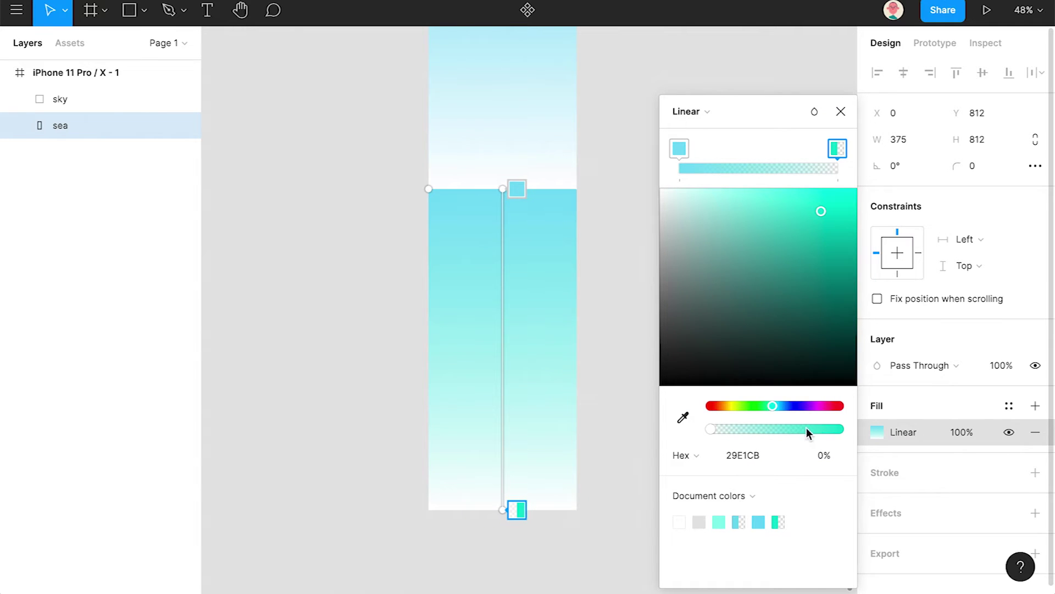
pyautogui.moveTo(808, 432); pyautogui.dragTo(832, 434)
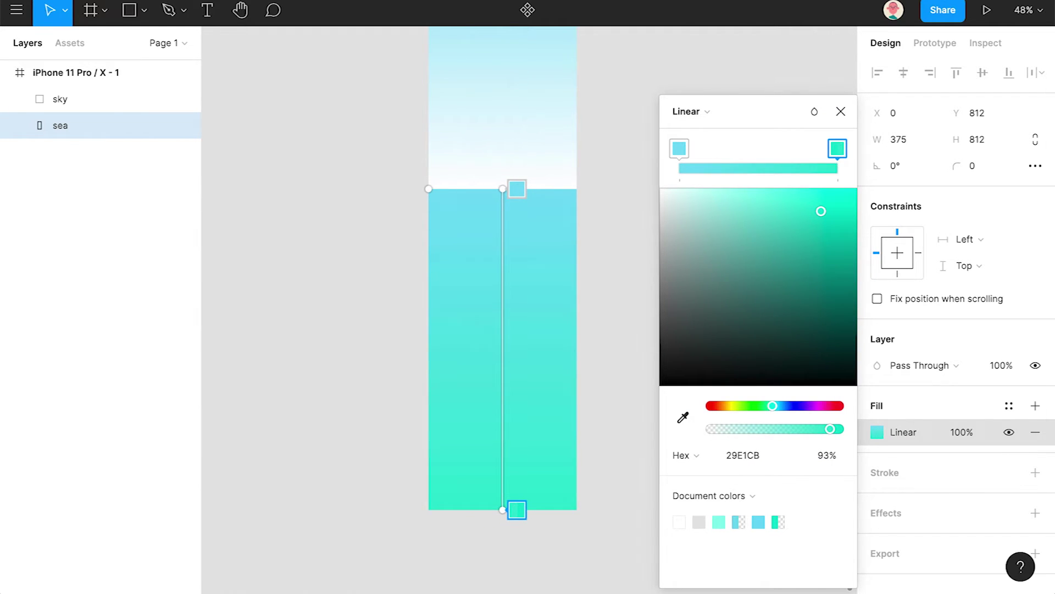
# Set the sea gradient's first stop to 87C9EE
pyautogui.click(678, 152)
pyautogui.click(744, 455)
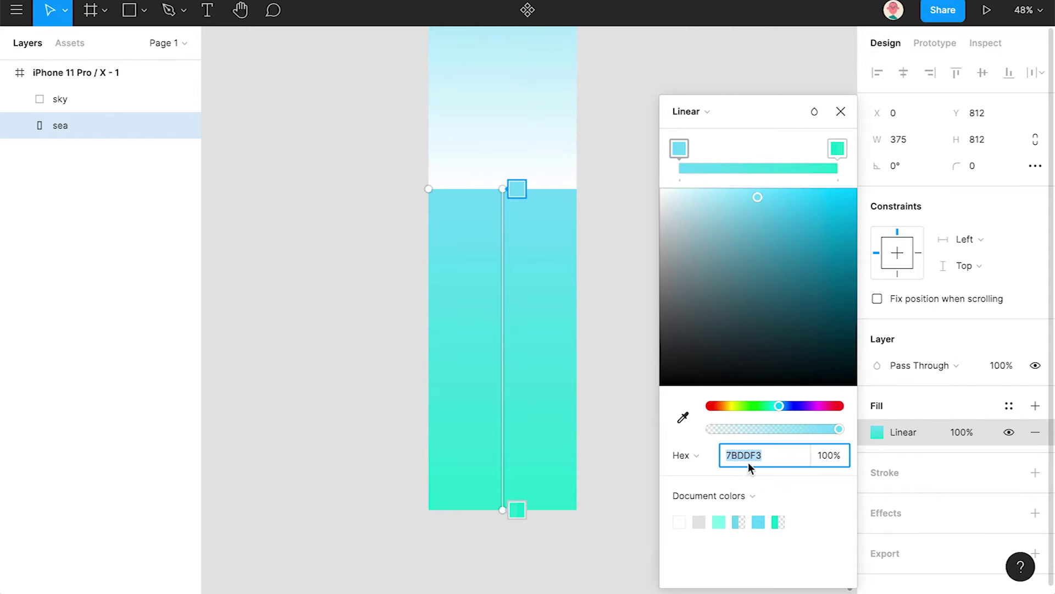
pyautogui.write('87C9EE')
pyautogui.press('Return')
# Try 0FAB8F as a colour stop in the sea gradient and undo the change
pyautogui.click(752, 455)
pyautogui.press('super+v')
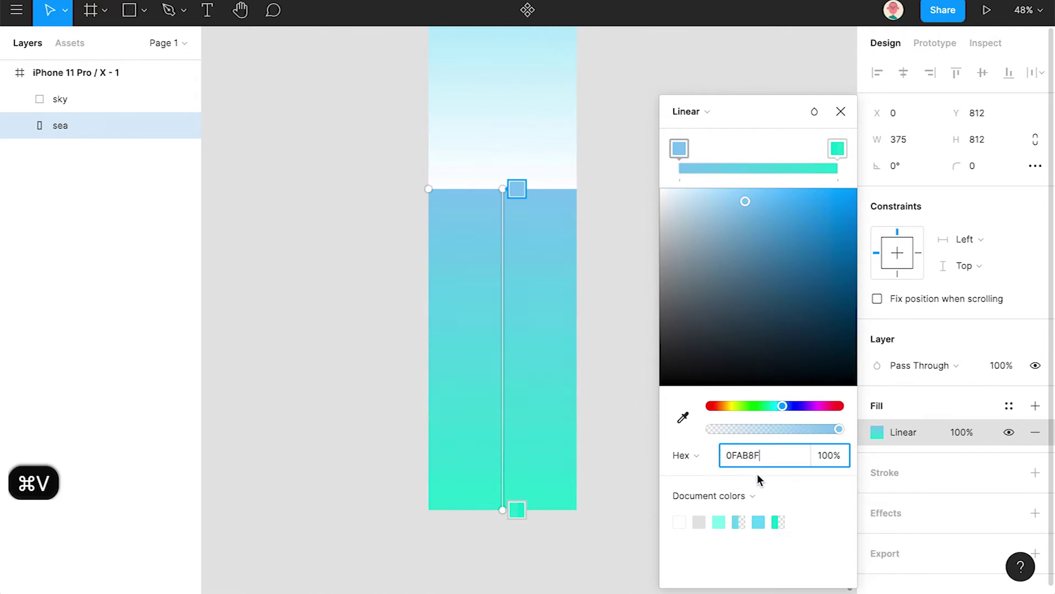
pyautogui.click(841, 111)
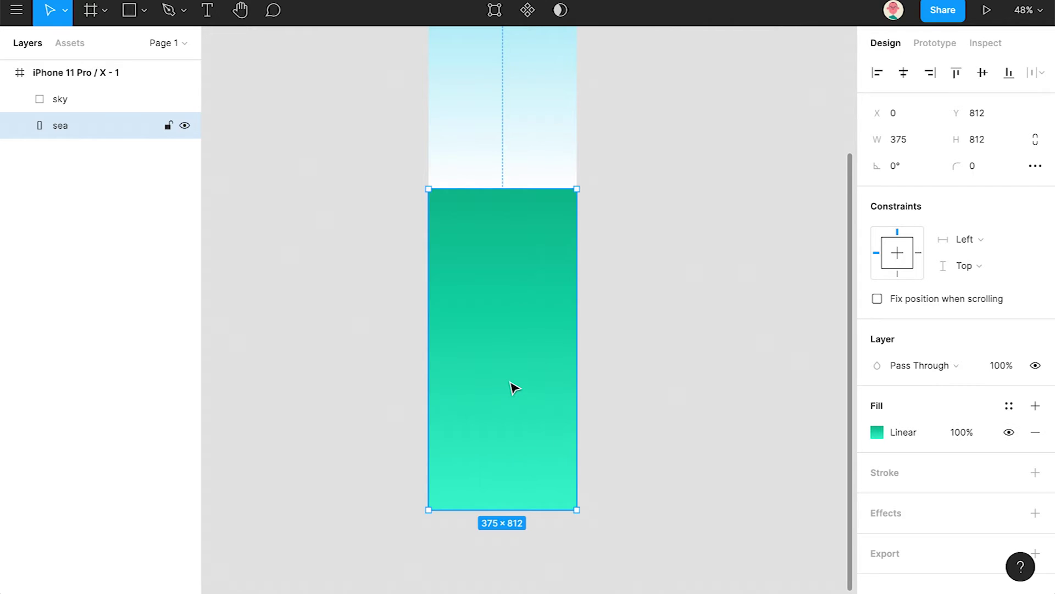
pyautogui.press('super+z')
pyautogui.click(876, 433)
pyautogui.press('super+c')
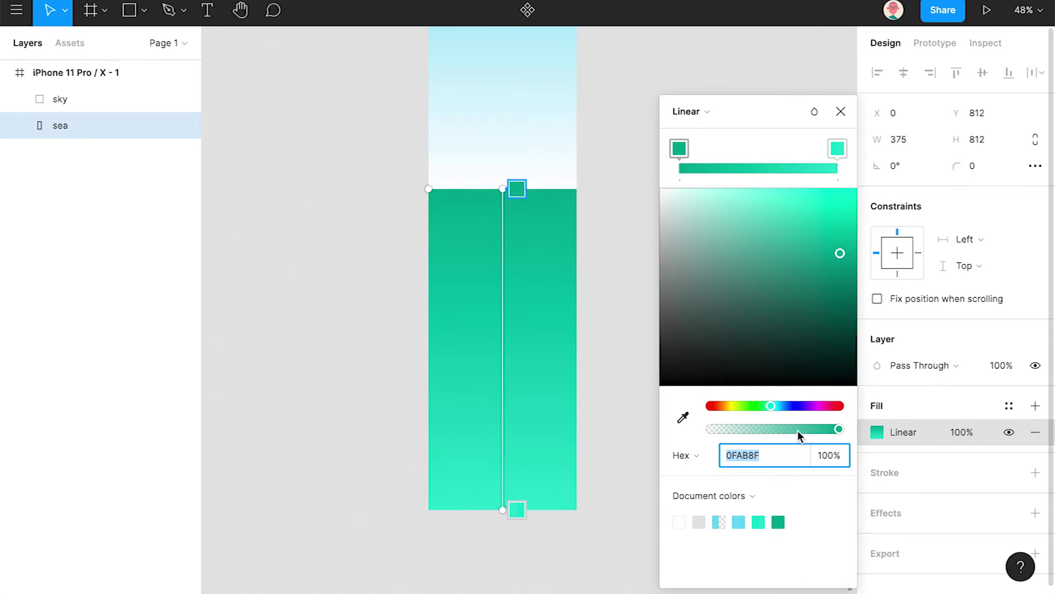
pyautogui.press('super+z')
pyautogui.click(838, 152)
pyautogui.press('super+v')
# Move the sea gradient's blue stop about 30% of the way down and keep the green stop near the lower end
pyautogui.moveTo(838, 149); pyautogui.dragTo(756, 148)
pyautogui.moveTo(525, 350); pyautogui.dragTo(527, 506)
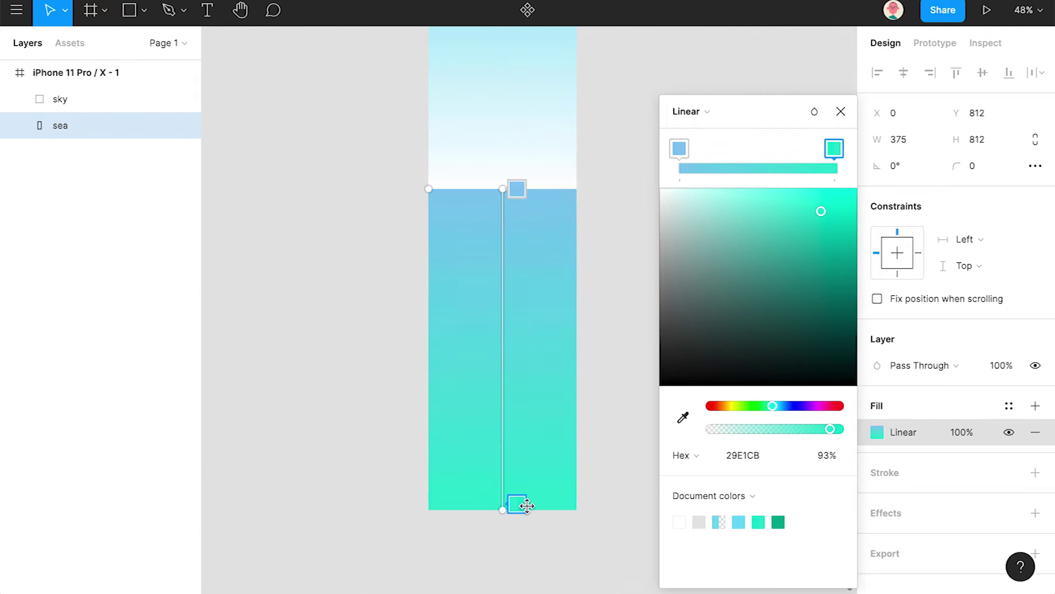
pyautogui.moveTo(517, 188); pyautogui.dragTo(520, 287)
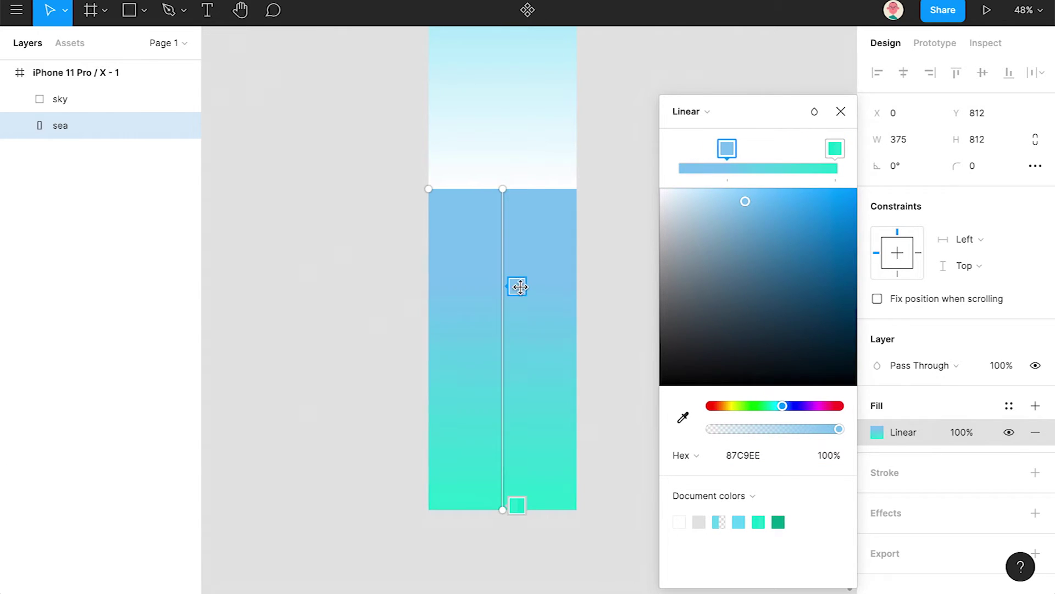
pyautogui.click(841, 111)
pyautogui.click(692, 295)
# Draw a rectangle about 52 × 39 on the empty canvas beside the phone frame
pyautogui.moveTo(702, 242); pyautogui.dragTo(667, 362)
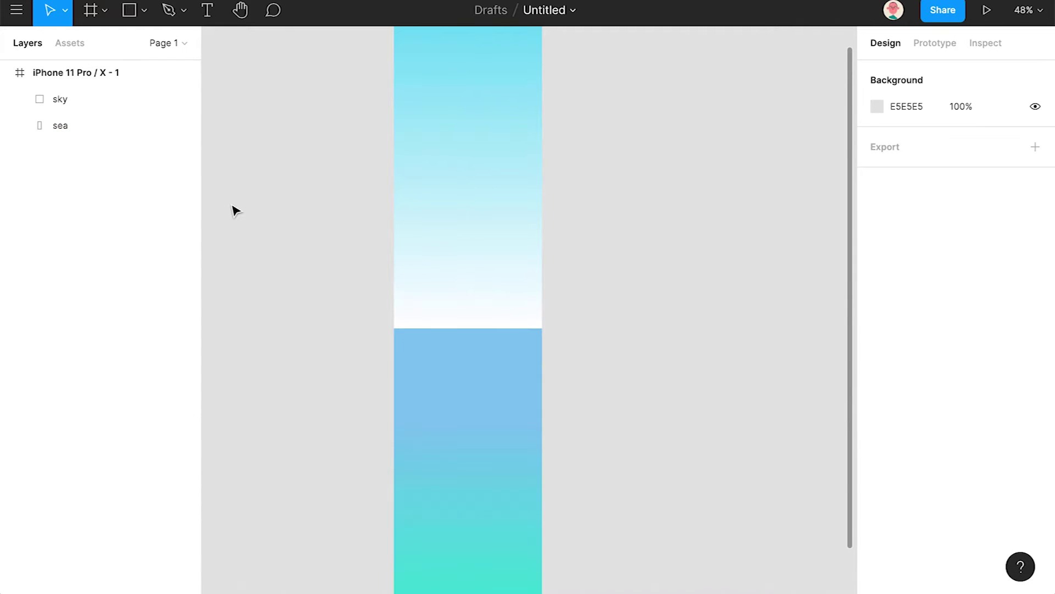
pyautogui.click(131, 12)
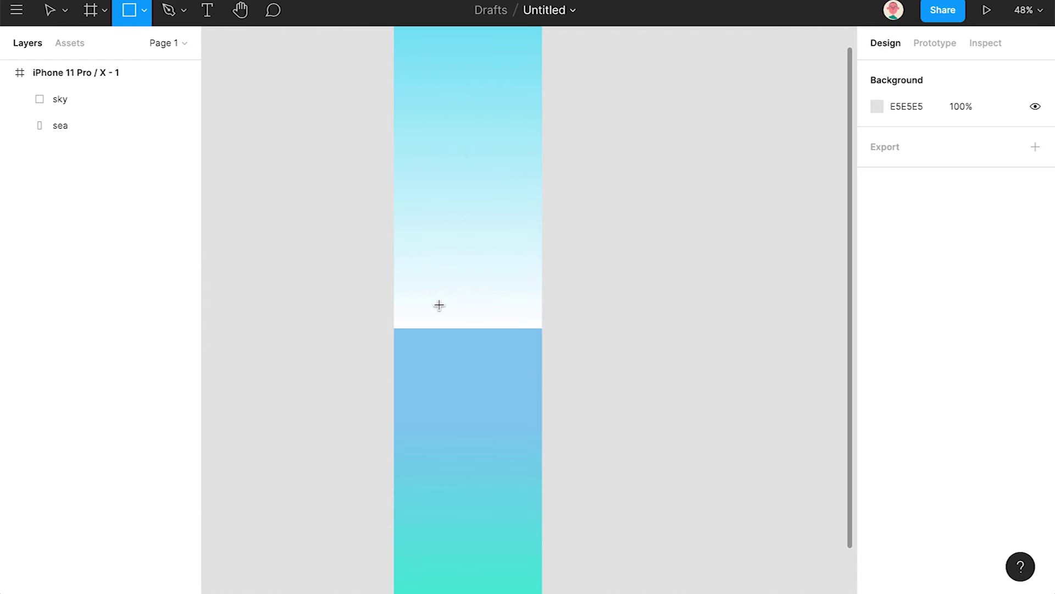
pyautogui.scroll(5, 440, 305)
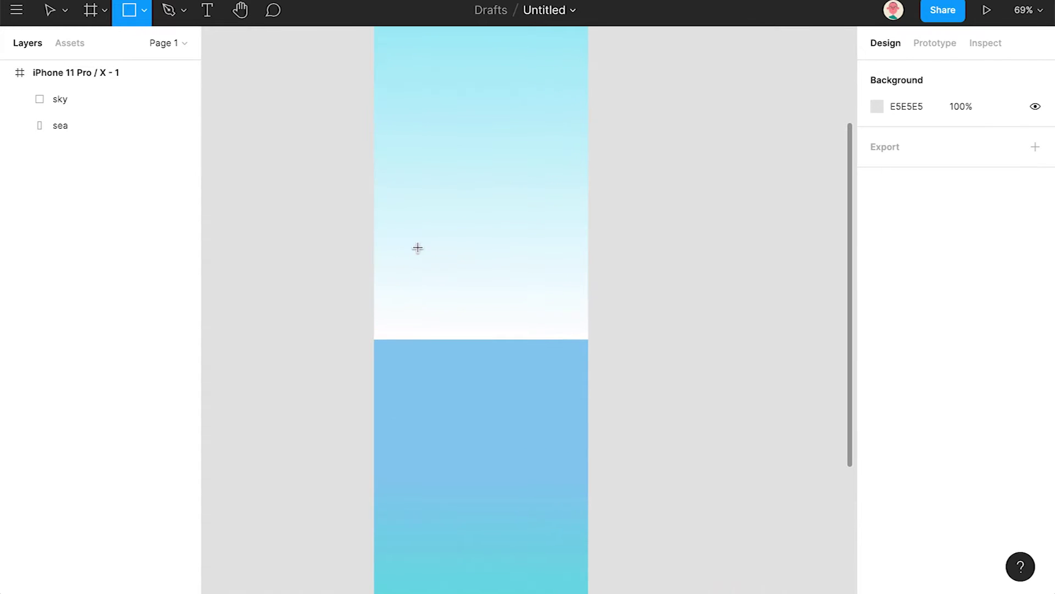
pyautogui.moveTo(664, 239)
pyautogui.mouseDown()
pyautogui.moveTo(684, 273)
pyautogui.moveTo(693, 260)
pyautogui.mouseUp()
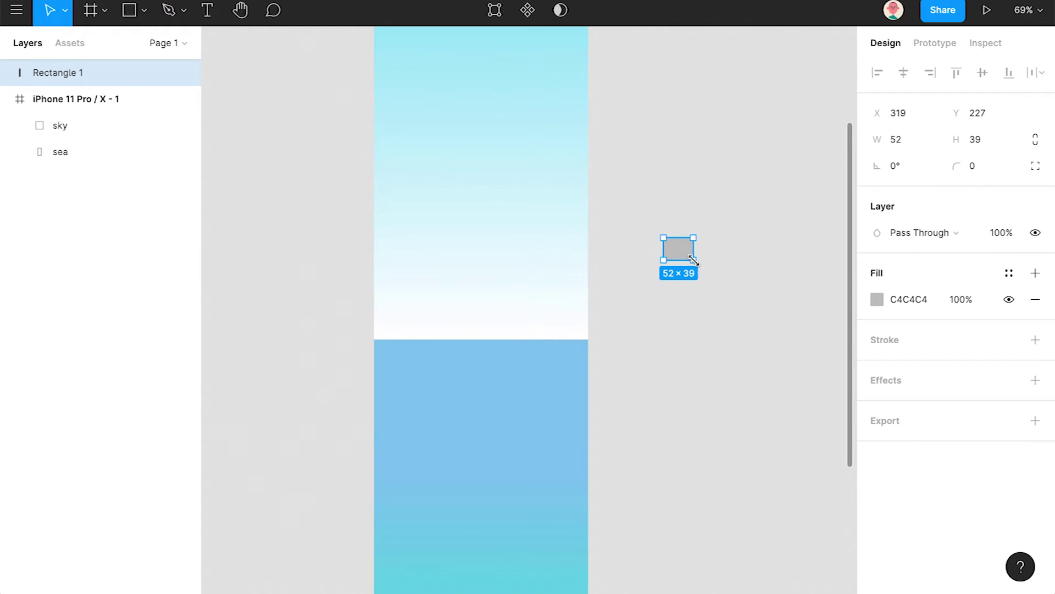
# Stack a 52 × 47 rectangle below the first one and overlay its upper part with a copy resized to 52 × 16
pyautogui.scroll(10, 686, 260)
pyautogui.moveTo(674, 261); pyautogui.dragTo(670, 230)
pyautogui.press('super+z')
pyautogui.press('super+z')
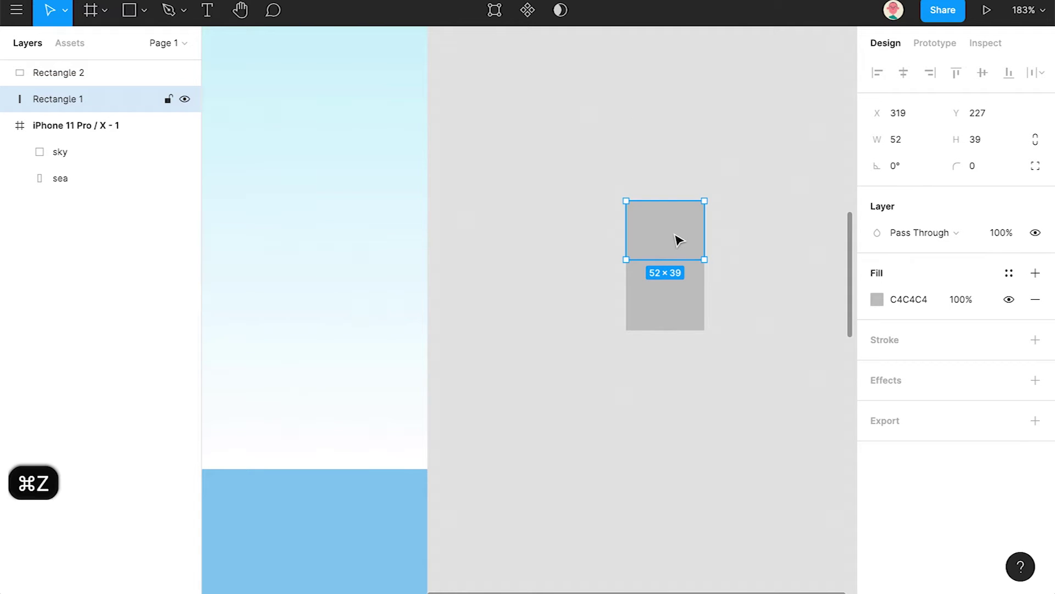
pyautogui.keyDown('alt'); pyautogui.moveTo(686, 250); pyautogui.dragTo(680, 210); pyautogui.keyUp('alt')
pyautogui.moveTo(676, 168); pyautogui.dragTo(670, 202)
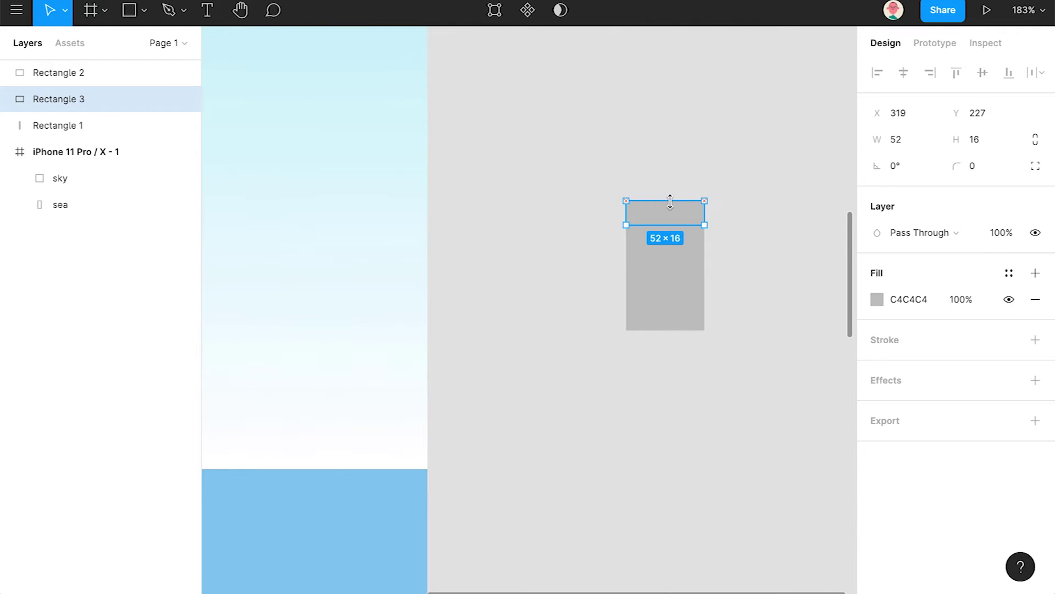
# Fill the upper 52 × 16 strip with dark grey 6F6A6A
pyautogui.click(878, 299)
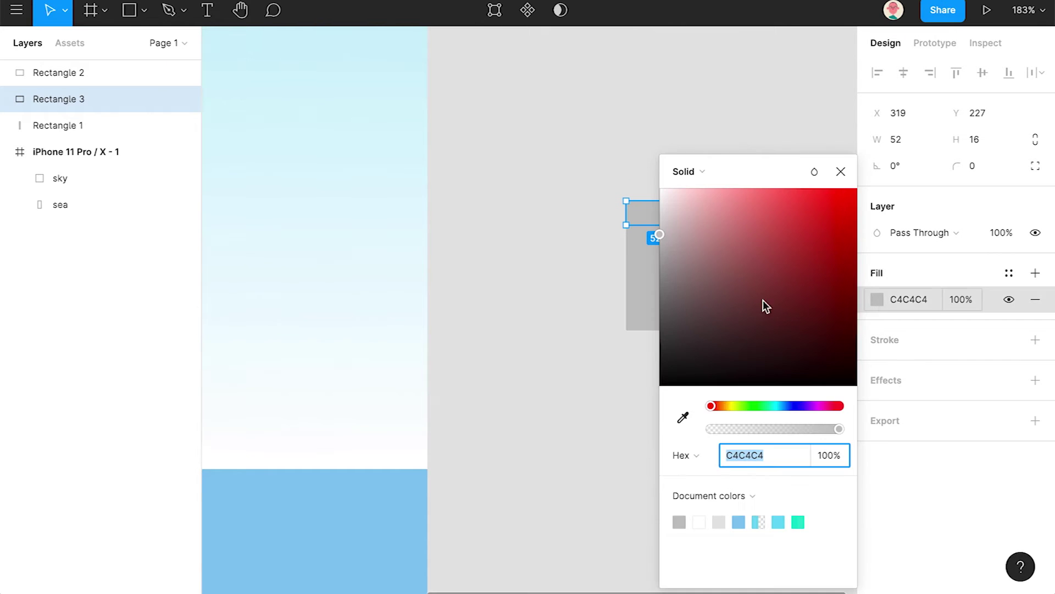
pyautogui.click(667, 273)
pyautogui.moveTo(668, 279); pyautogui.dragTo(668, 302)
pyautogui.click(841, 172)
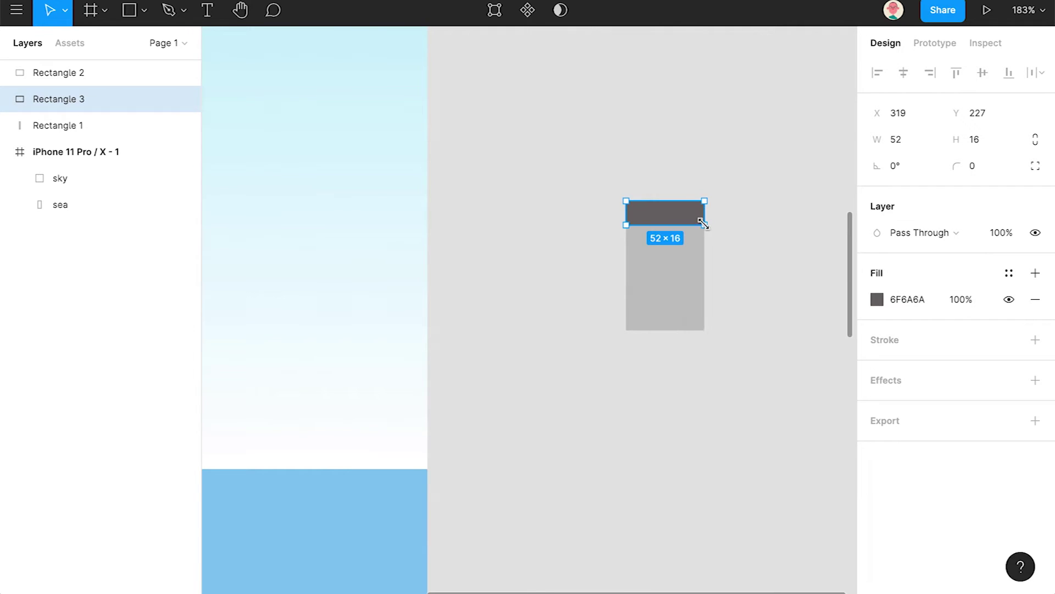
# Fill the middle rectangle of the stack with yellow FFD782
pyautogui.click(691, 255)
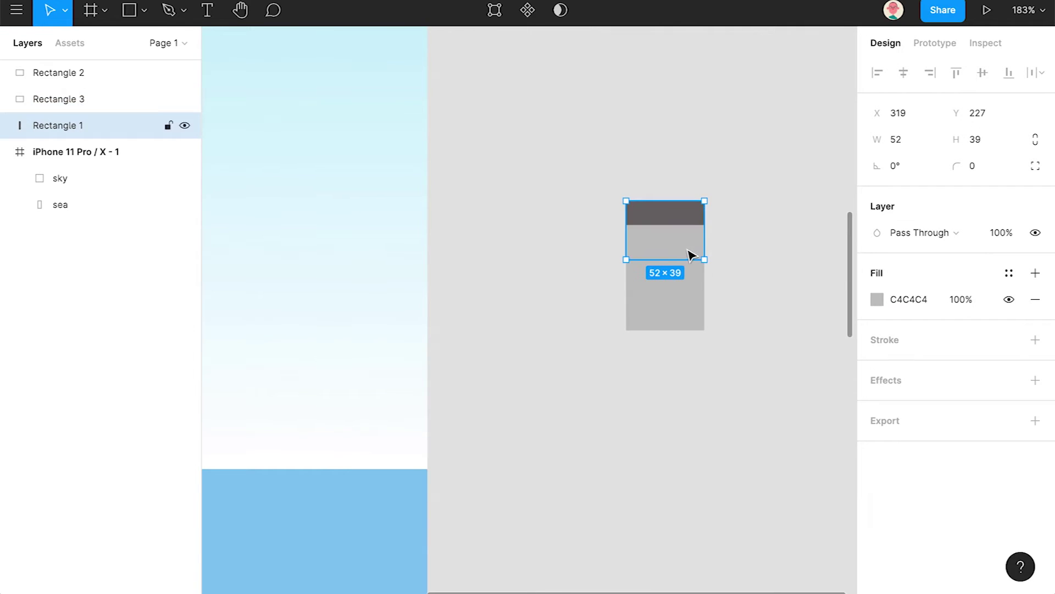
pyautogui.click(878, 304)
pyautogui.click(734, 405)
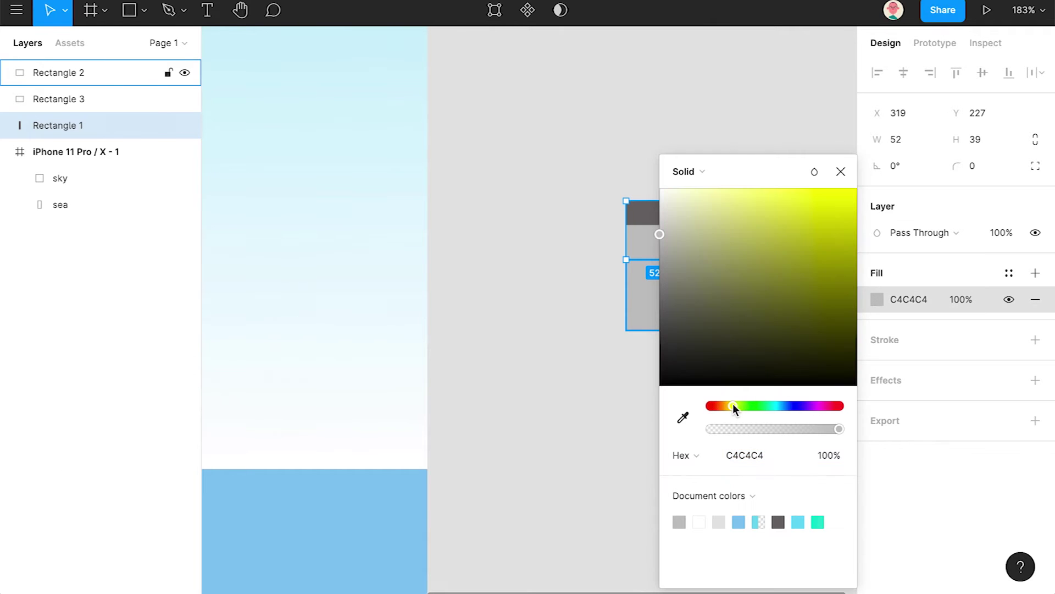
pyautogui.click(766, 453)
pyautogui.write('FFD782')
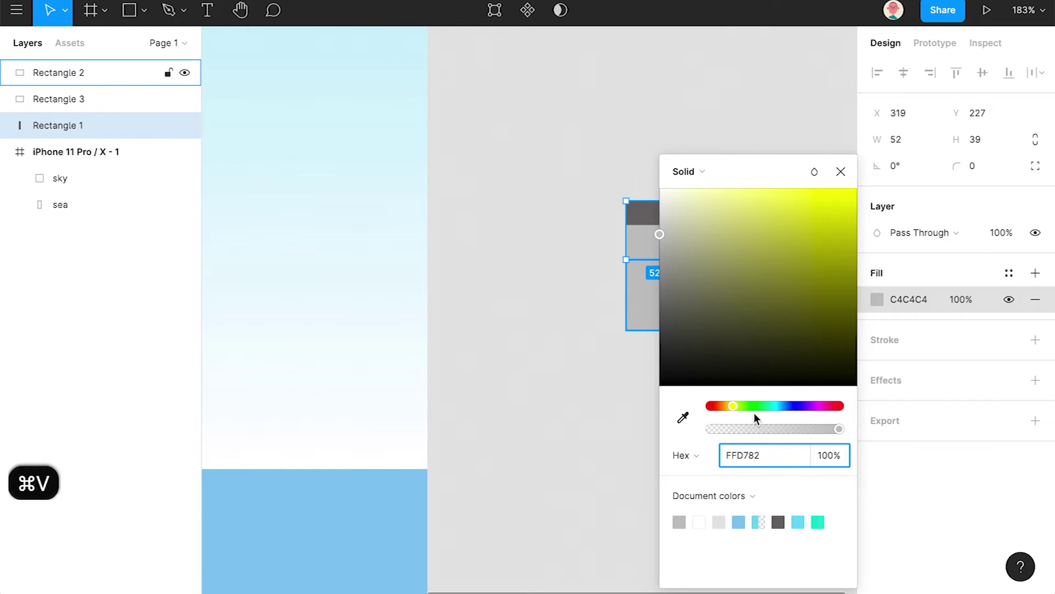
pyautogui.click(740, 289)
pyautogui.click(710, 264)
pyautogui.click(767, 455)
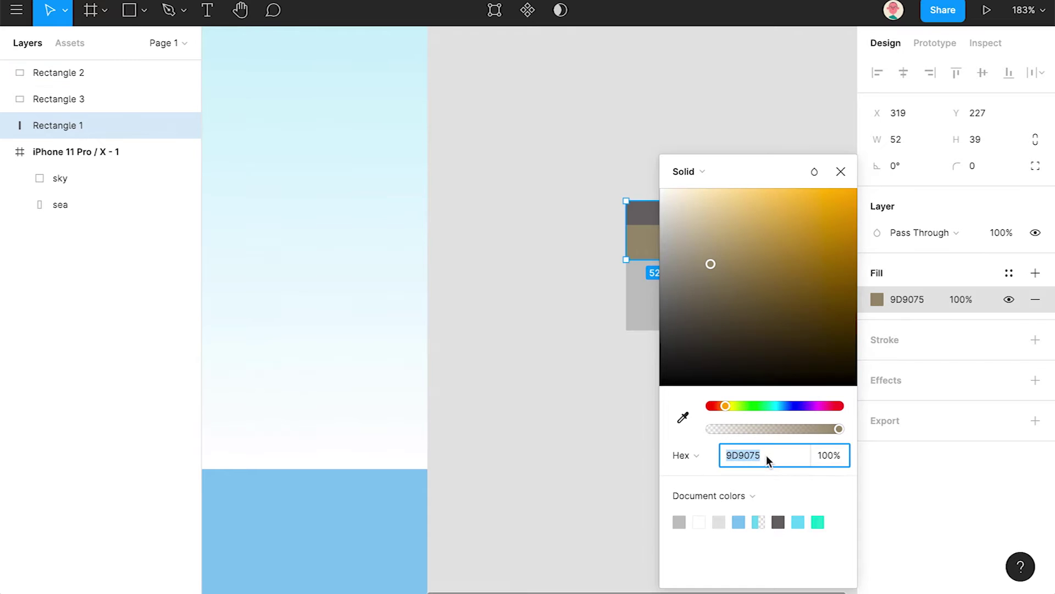
pyautogui.write('FFD782')
pyautogui.press('Return')
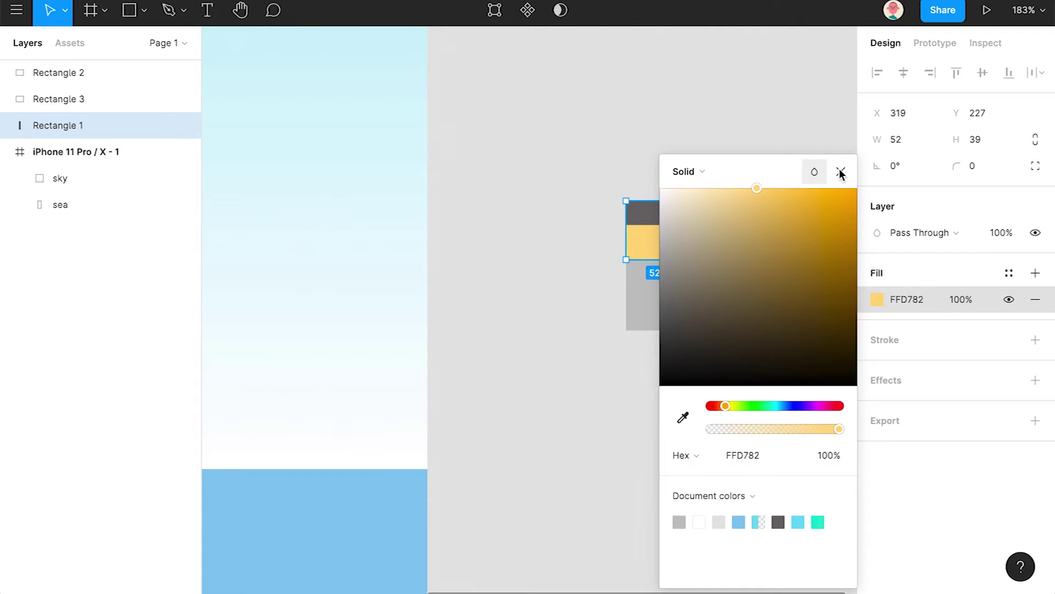
pyautogui.click(840, 173)
# Fill the lowest rectangle with orange-brown D3843D and recolour the upper strip to 5A6470
pyautogui.click(663, 298)
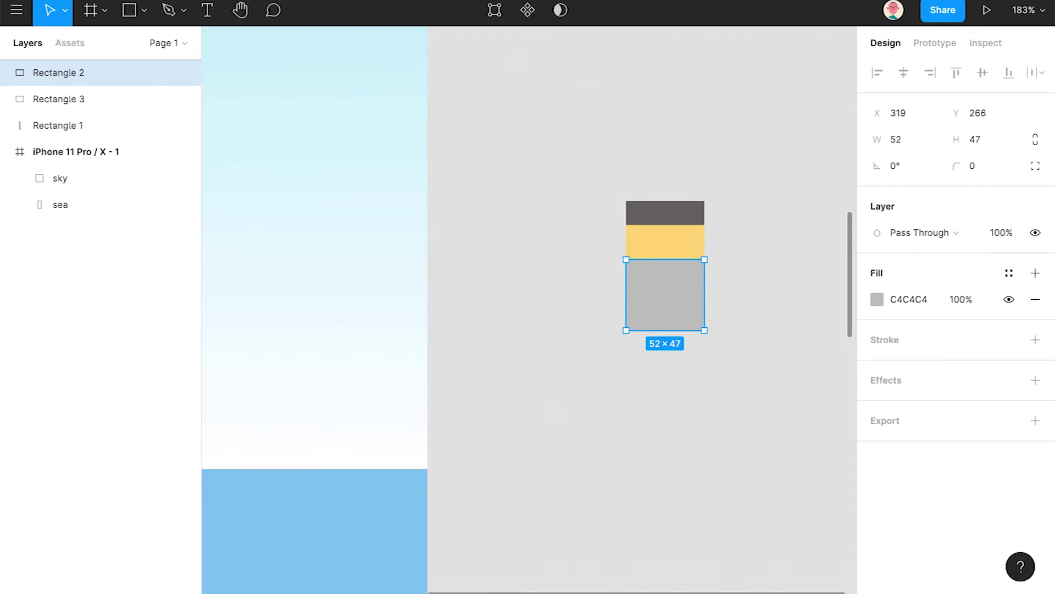
pyautogui.click(877, 299)
pyautogui.click(800, 222)
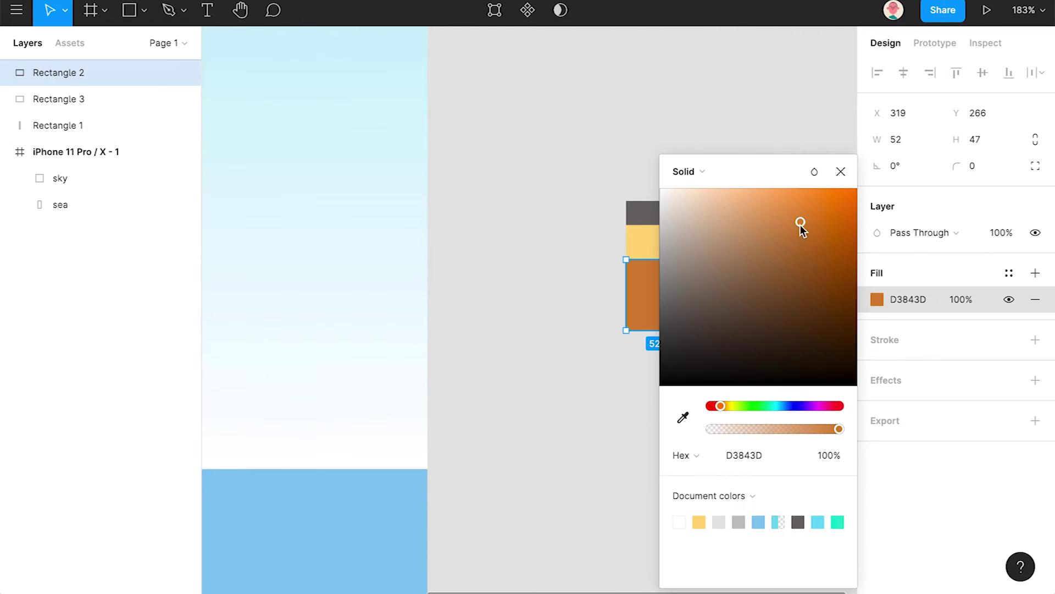
pyautogui.click(841, 172)
pyautogui.click(668, 220)
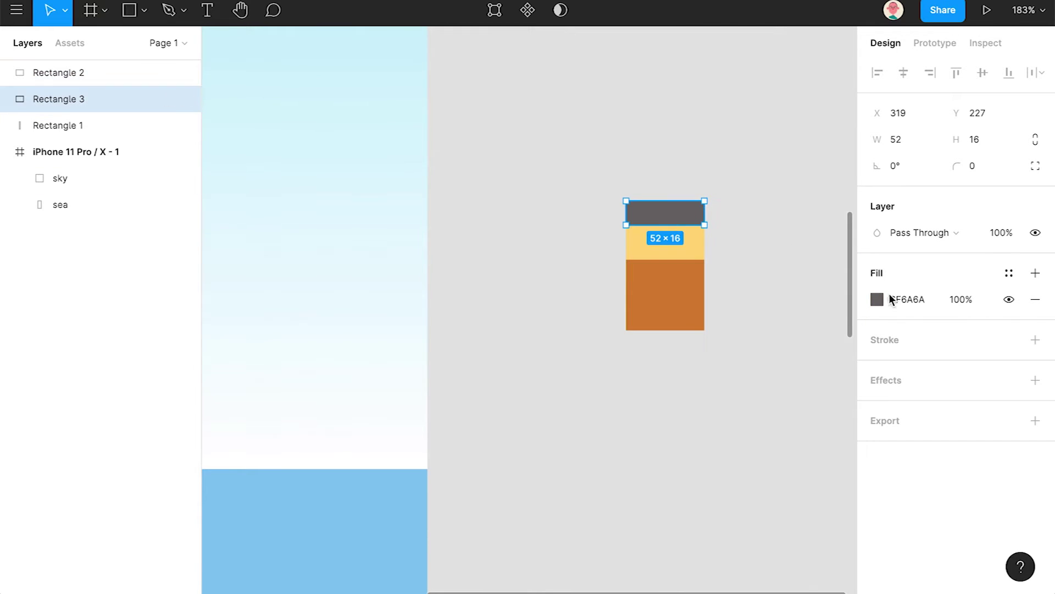
pyautogui.write('5A6470')
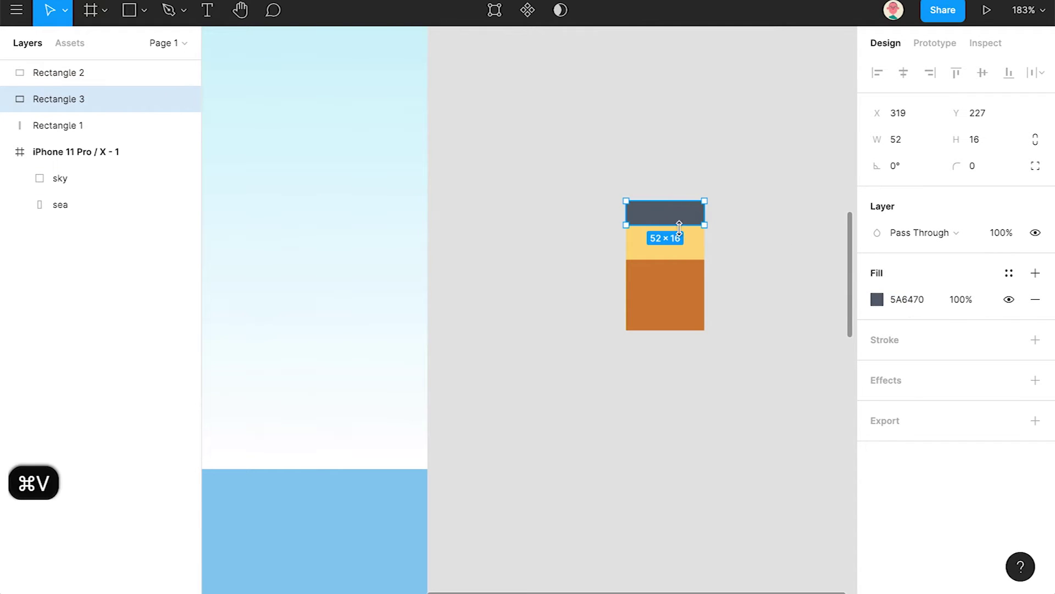
# Move the three stacked rectangles together into the phone frame, onto the sky just above the sea
pyautogui.keyDown('shift'); pyautogui.click(691, 254); pyautogui.keyUp('shift')
pyautogui.keyDown('shift'); pyautogui.click(668, 297); pyautogui.keyUp('shift')
pyautogui.moveTo(666, 263); pyautogui.dragTo(532, 365)
pyautogui.press('super+z')
pyautogui.hscroll(-5, 563, 368)
# Select all three stacked rectangles and resize them together to 36 × 76
pyautogui.click(550, 335)
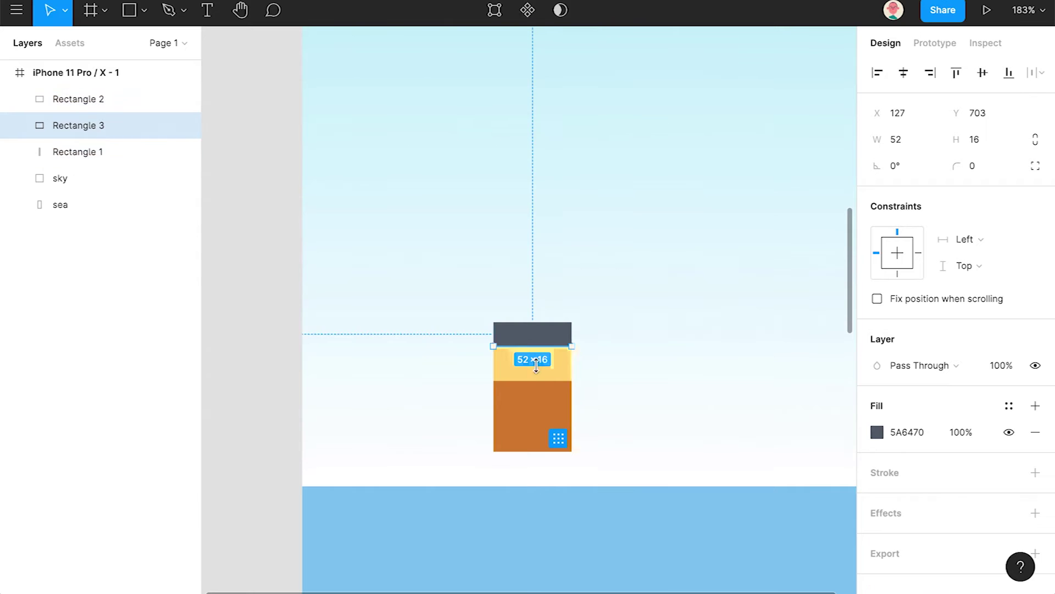
pyautogui.keyDown('shift'); pyautogui.click(561, 370); pyautogui.keyUp('shift')
pyautogui.keyDown('shift'); pyautogui.click(566, 384); pyautogui.keyUp('shift')
pyautogui.moveTo(572, 373); pyautogui.dragTo(547, 374)
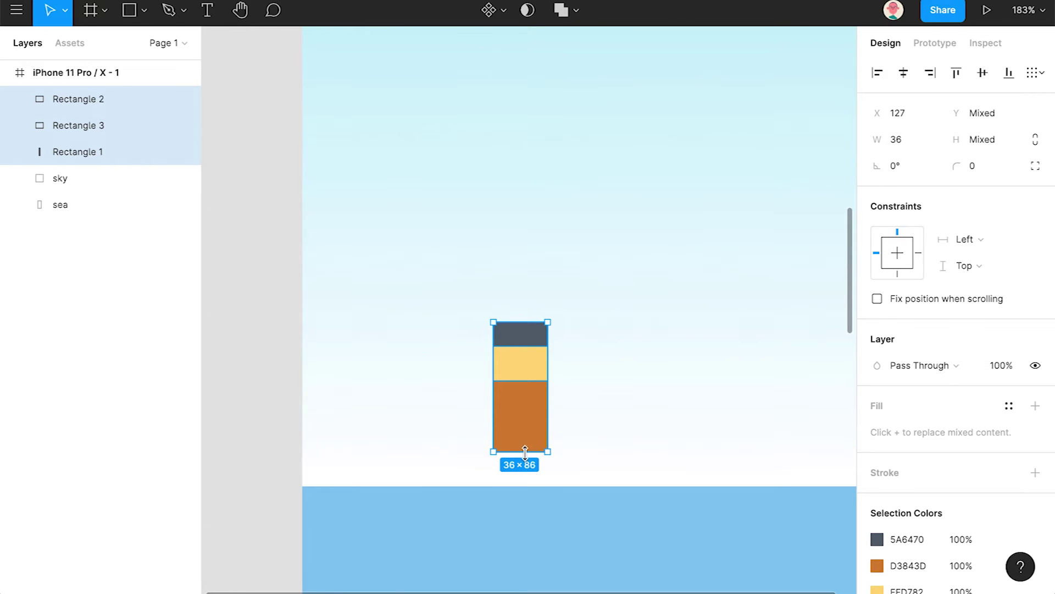
pyautogui.moveTo(525, 452); pyautogui.dragTo(521, 437)
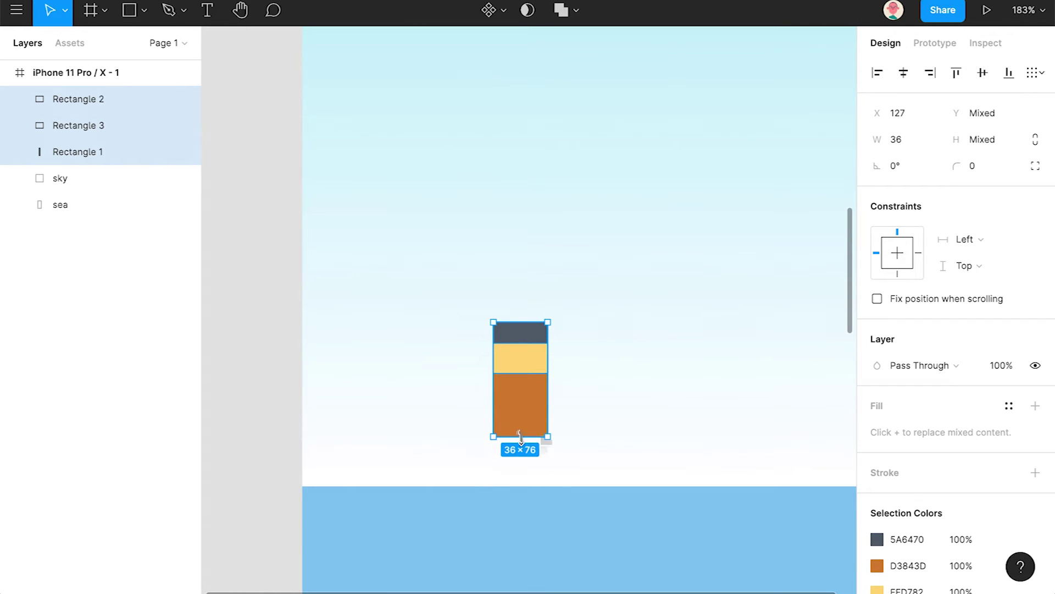
# Add a black outside stroke of thickness 5 to the selected stacked rectangles
pyautogui.click(1036, 472)
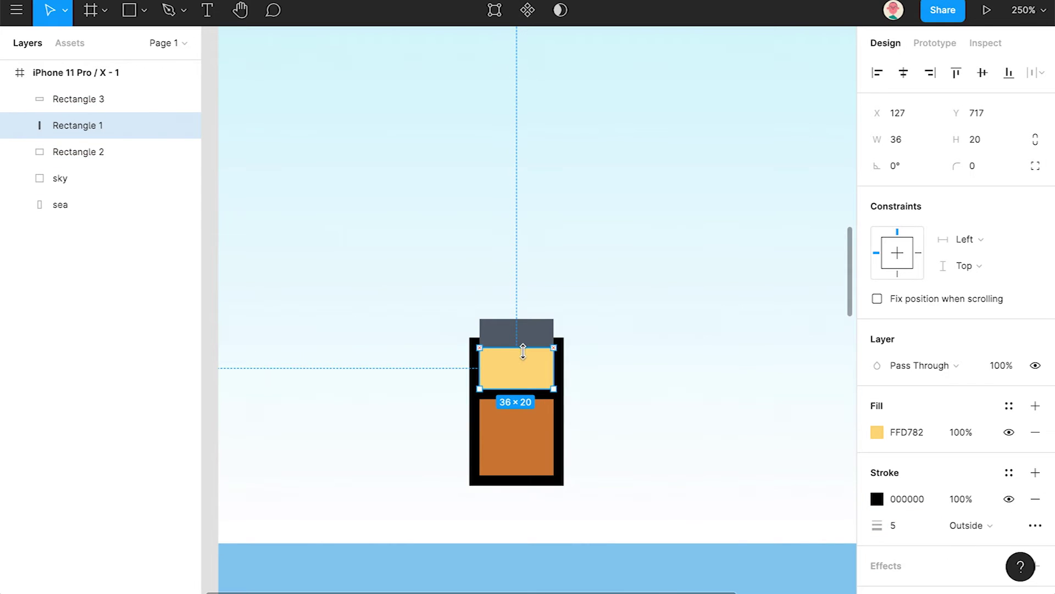
# Undo the last resizing of the yellow rectangle
pyautogui.press('super+z')
pyautogui.press('super+z')
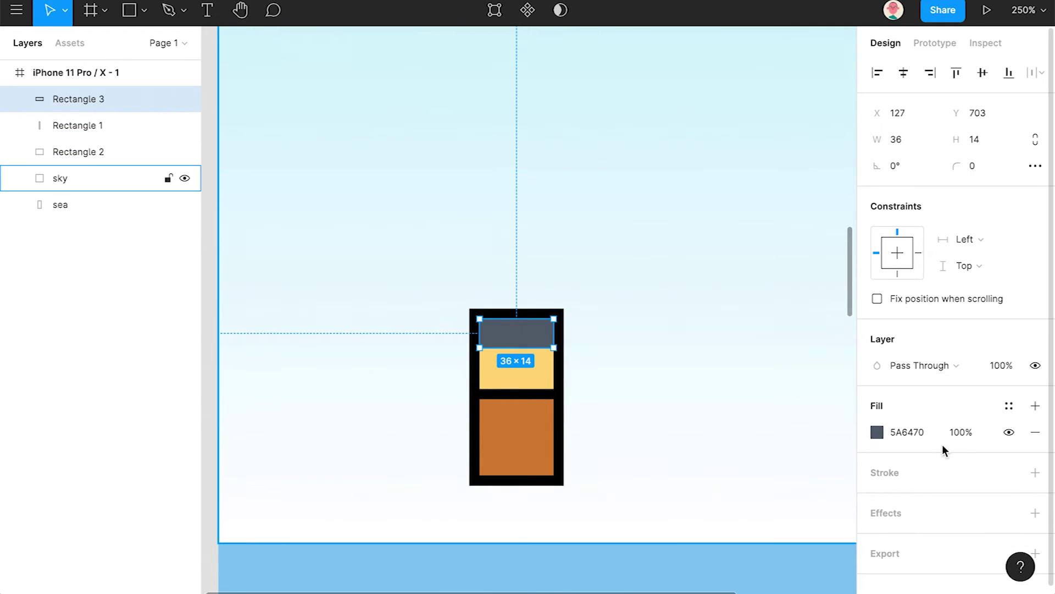
pyautogui.press('super+z')
pyautogui.click(85, 100)
pyautogui.click(83, 123)
pyautogui.press('super+z')
pyautogui.press('super+z')
pyautogui.click(83, 108)
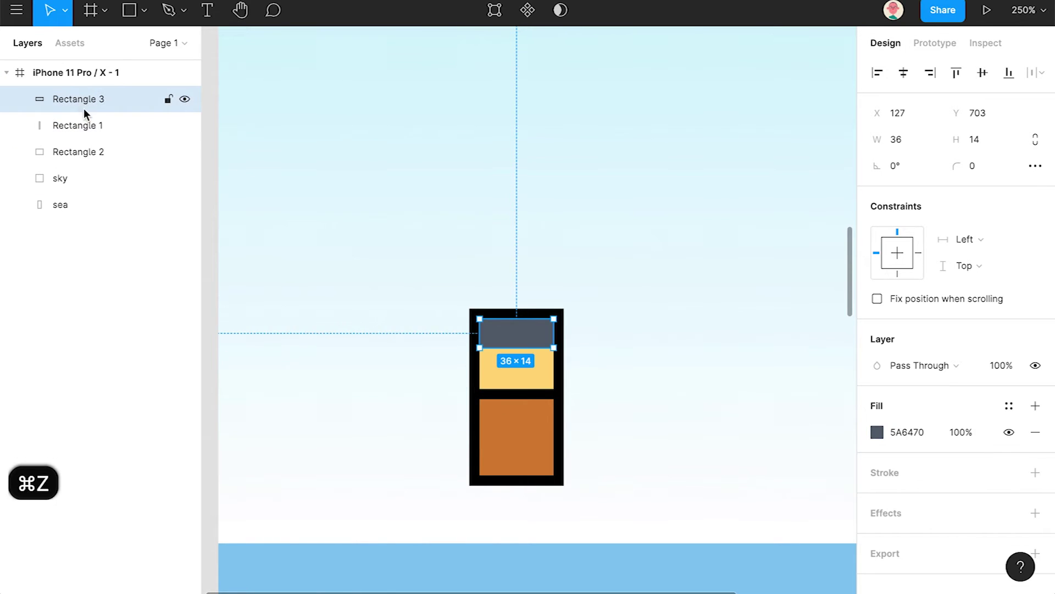
pyautogui.press('super+z')
# Outline the grey rectangle at the top of the stack with a black stroke of thickness 5
pyautogui.click(91, 101)
pyautogui.click(1036, 472)
pyautogui.click(903, 527)
pyautogui.write('5')
# Shorten the yellow rectangle from its upper edge to about 36 × 16 so it sits below the grey one
pyautogui.click(116, 130)
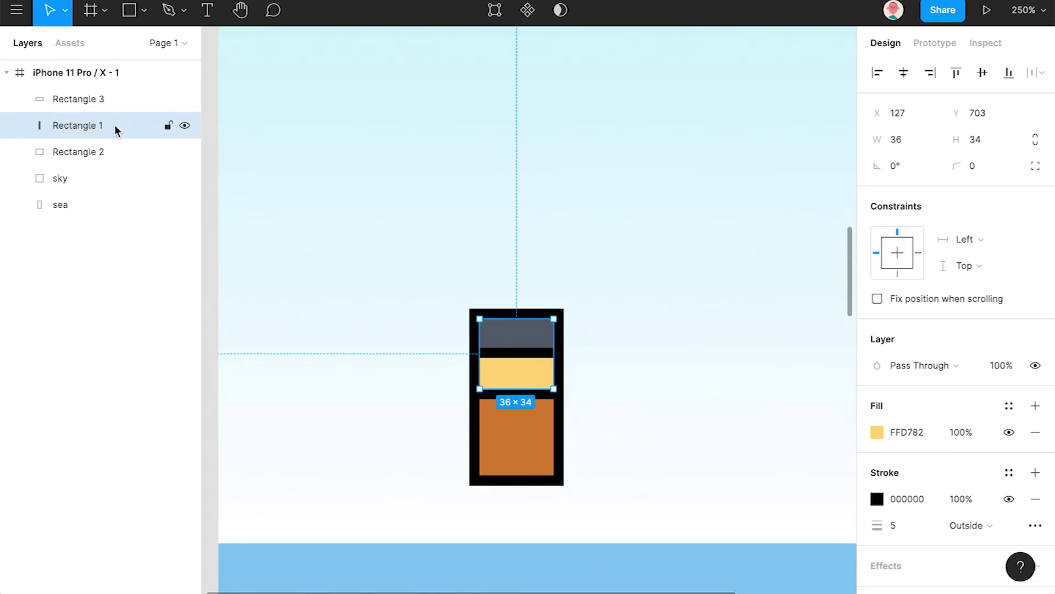
pyautogui.moveTo(520, 318); pyautogui.dragTo(520, 356)
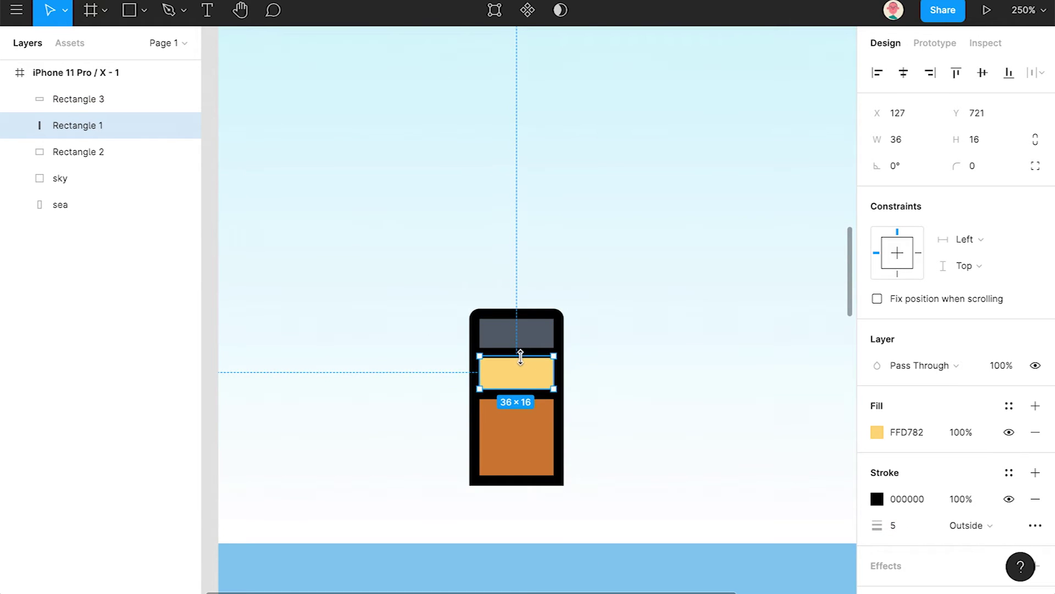
pyautogui.click(108, 154)
pyautogui.click(124, 252)
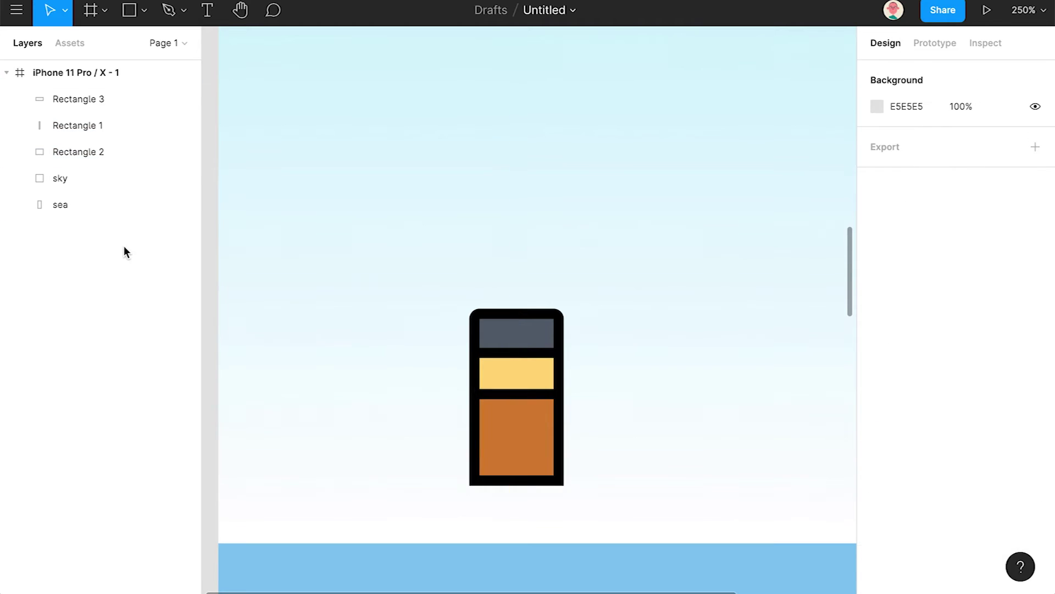
# Draw a flat rectangle extending from the orange block's right side and an upright one about 13 × 19 overlapping its outer end
pyautogui.click(130, 11)
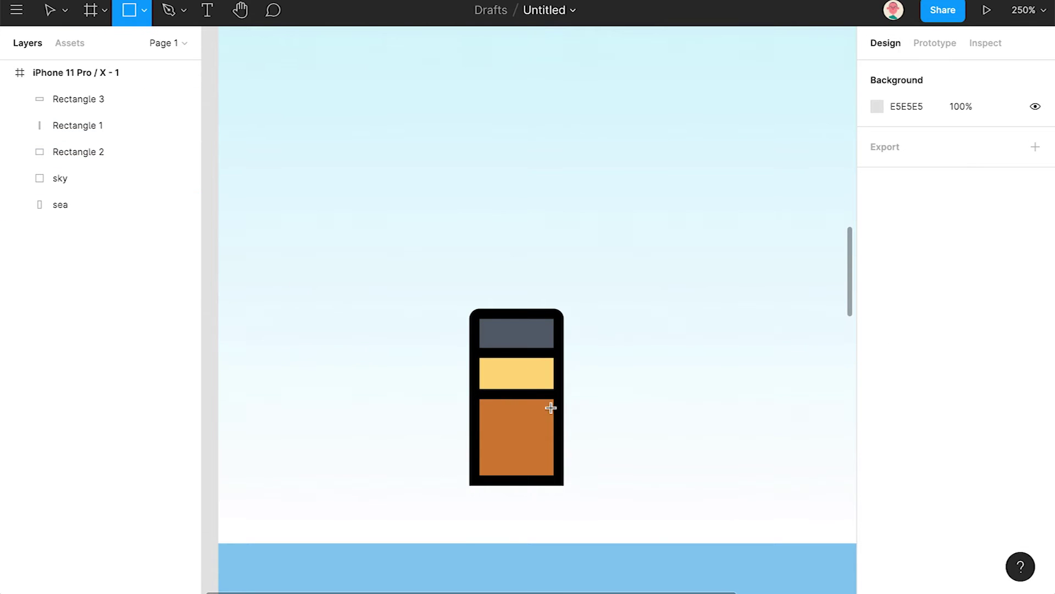
pyautogui.moveTo(564, 411); pyautogui.dragTo(622, 432)
pyautogui.press('r')
pyautogui.moveTo(595, 382); pyautogui.dragTo(622, 423)
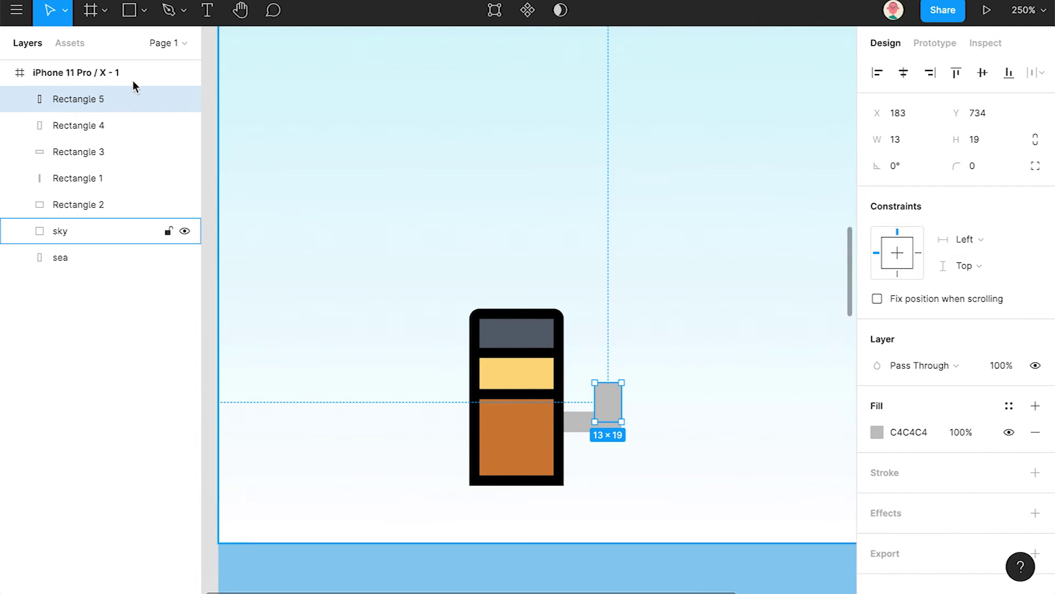
# Unite the two overlapping arm rectangles and flatten them into one L-shape
pyautogui.keyDown('shift'); pyautogui.click(98, 127); pyautogui.keyUp('shift')
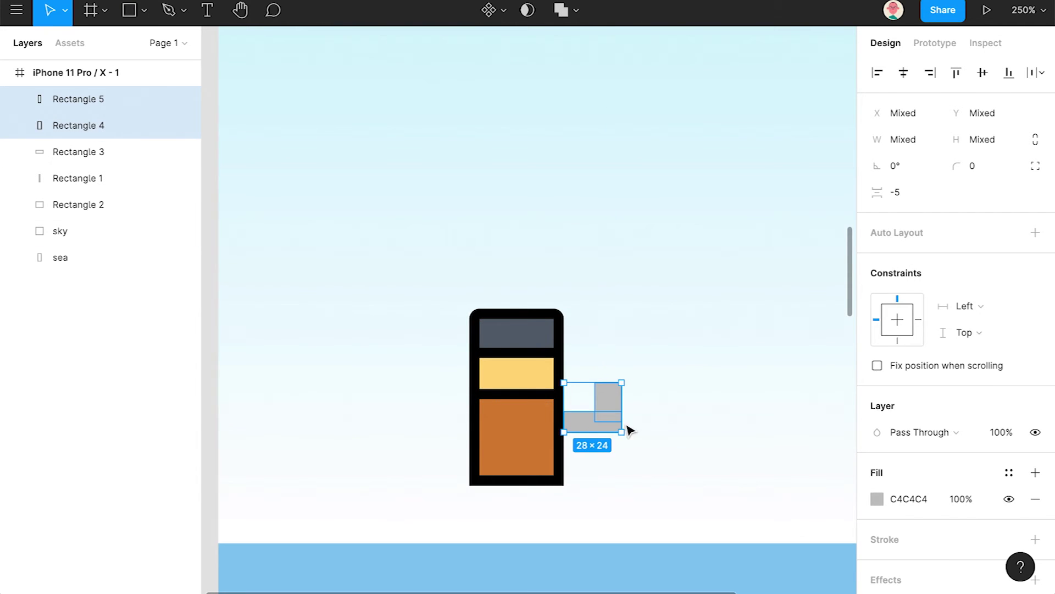
pyautogui.click(561, 9)
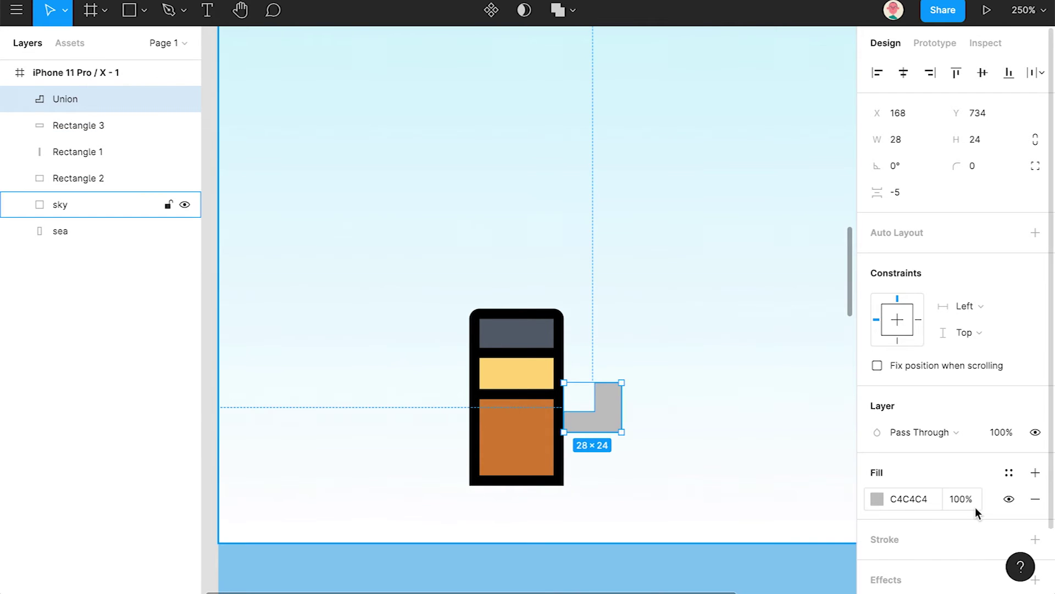
pyautogui.press('super+e')
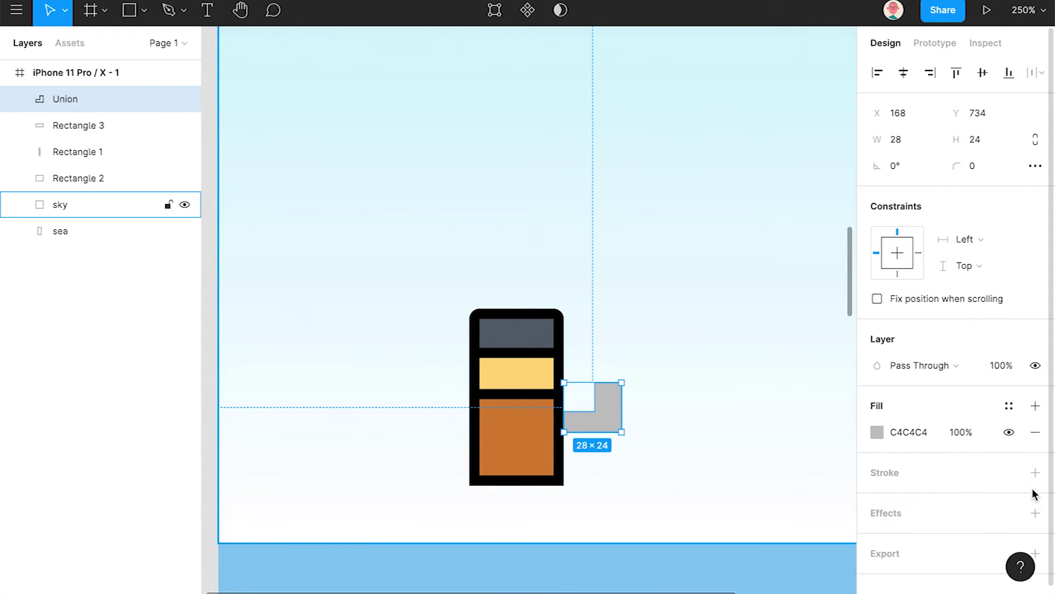
# Give the L-shaped arm a black stroke of thickness 5 aligned outside
pyautogui.click(1035, 472)
pyautogui.write('5')
pyautogui.press('Return')
pyautogui.click(958, 529)
pyautogui.click(934, 544)
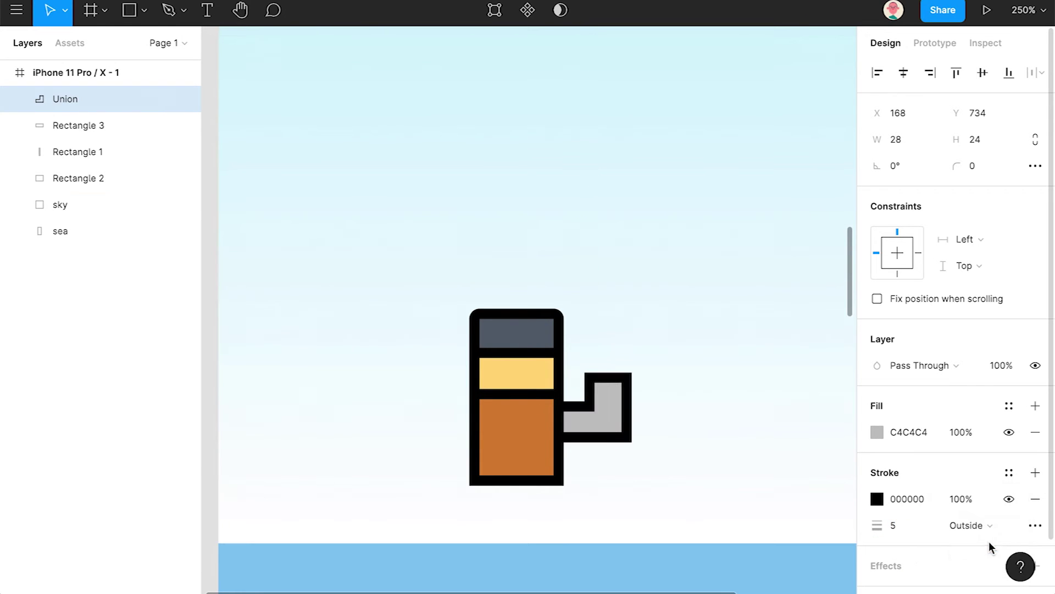
# Shrink the arm to about 22 × 18, set its corner radius to 2 and tuck it against the body's edge
pyautogui.moveTo(621, 382); pyautogui.dragTo(616, 389)
pyautogui.click(972, 165)
pyautogui.write('8')
pyautogui.press('Return')
pyautogui.press('super+z')
pyautogui.click(972, 165)
pyautogui.write('2')
pyautogui.press('Return')
pyautogui.moveTo(607, 423); pyautogui.dragTo(595, 424)
# Group the three body rectangles and place the group above the arm in the layer order
pyautogui.click(74, 126)
pyautogui.keyDown('shift'); pyautogui.click(70, 176); pyautogui.keyUp('shift')
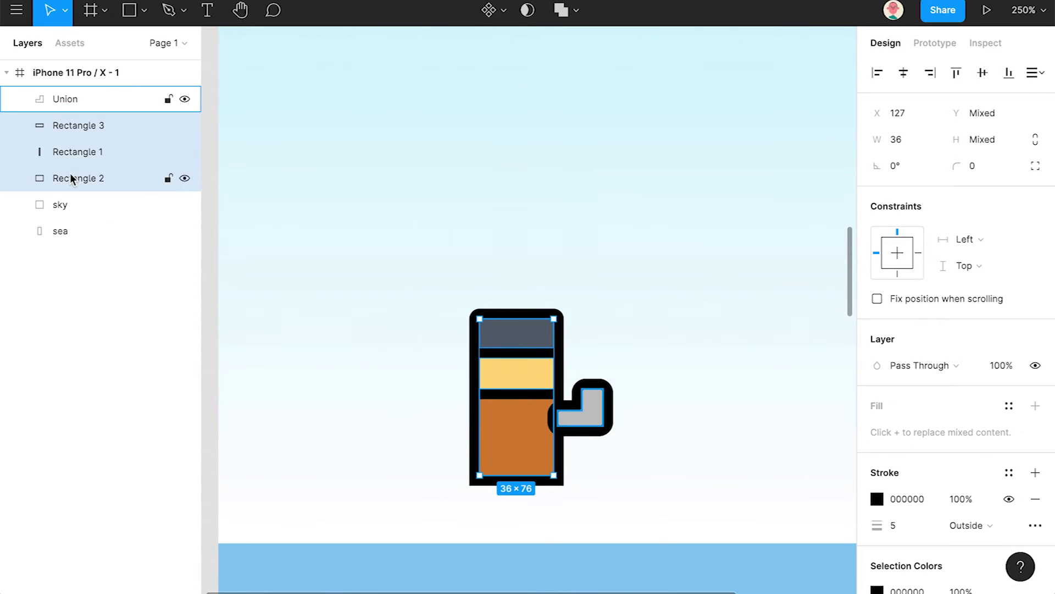
pyautogui.press('super+g')
pyautogui.moveTo(61, 134); pyautogui.dragTo(66, 89)
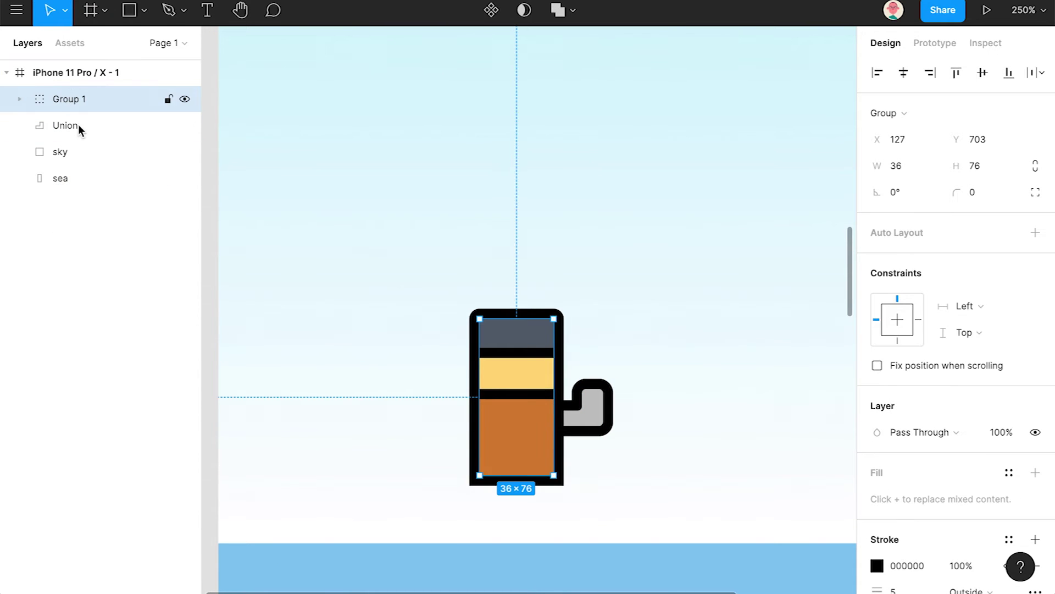
# Change the arm's stroke alignment to Center
pyautogui.click(607, 427)
pyautogui.click(1004, 527)
pyautogui.click(998, 486)
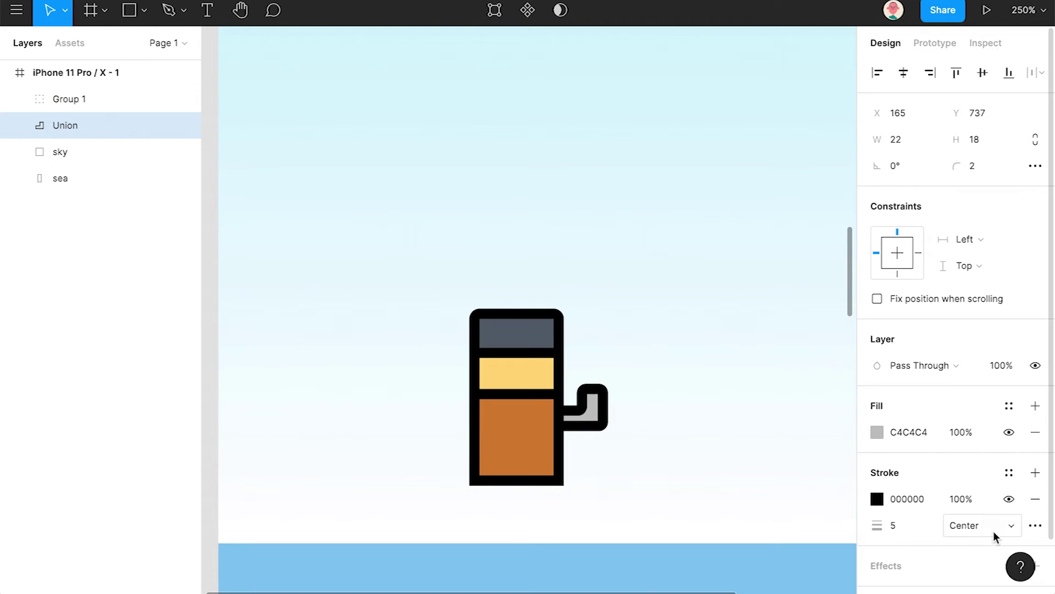
pyautogui.click(138, 298)
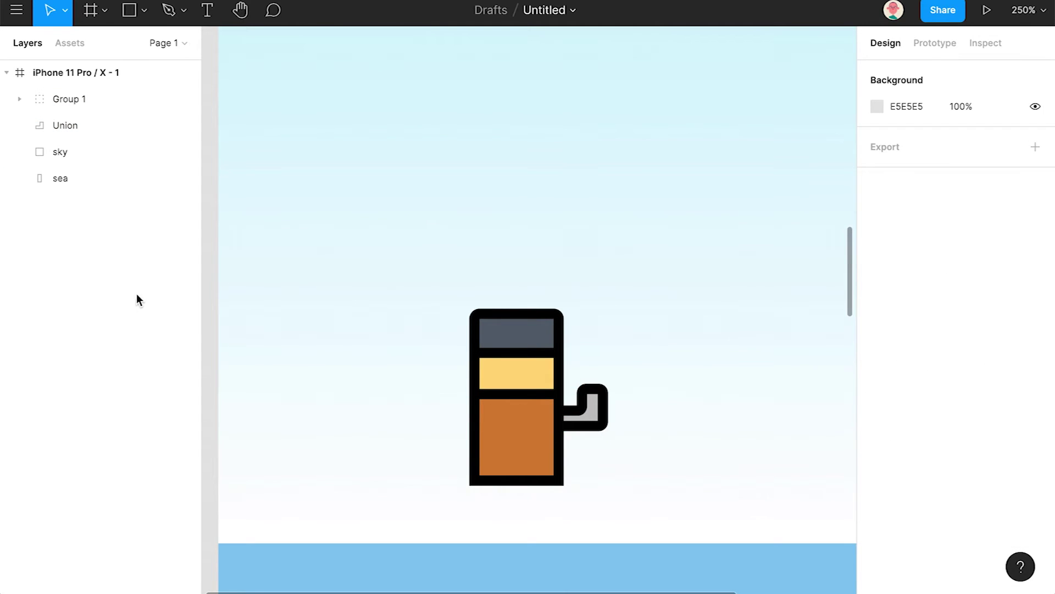
pyautogui.click(588, 420)
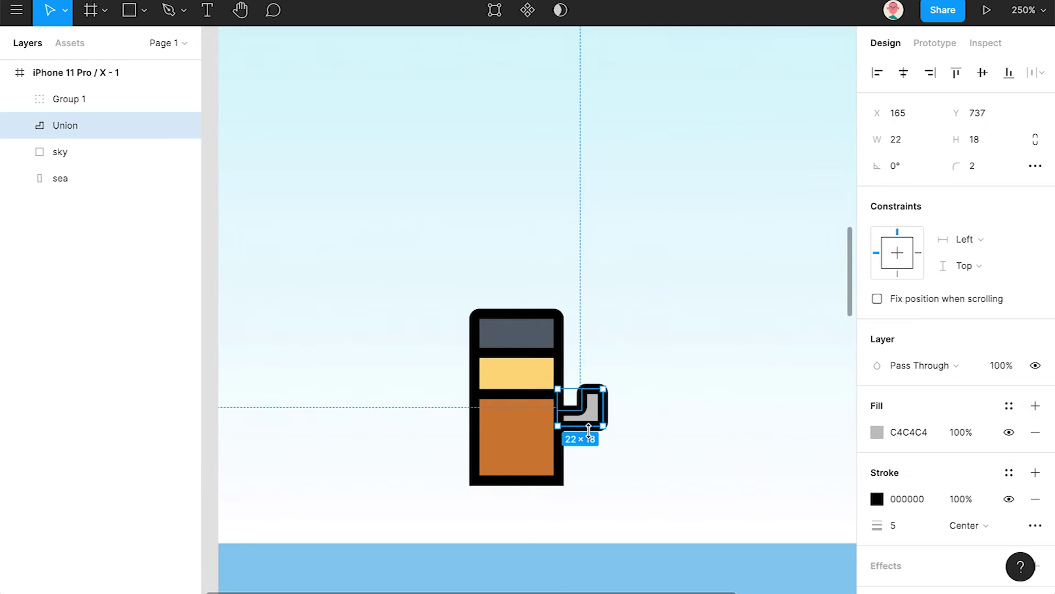
pyautogui.click(148, 381)
# Group the arm with the body group and name the new group "man"
pyautogui.scroll(-1, 493, 358)
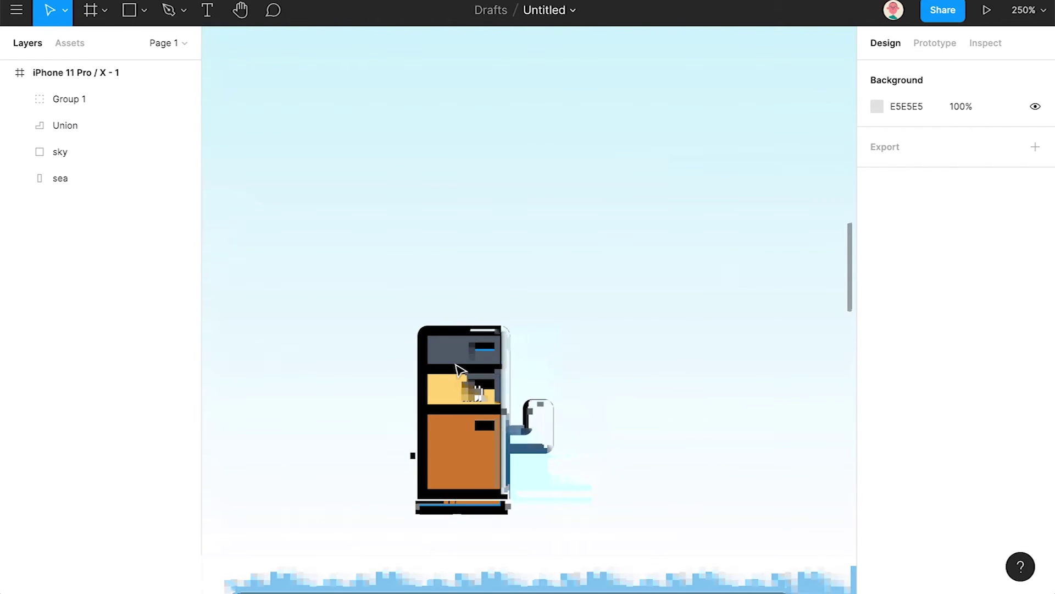
pyautogui.click(82, 129)
pyautogui.keyDown('shift'); pyautogui.click(84, 101); pyautogui.keyUp('shift')
pyautogui.press('super+g')
pyautogui.doubleClick(83, 101)
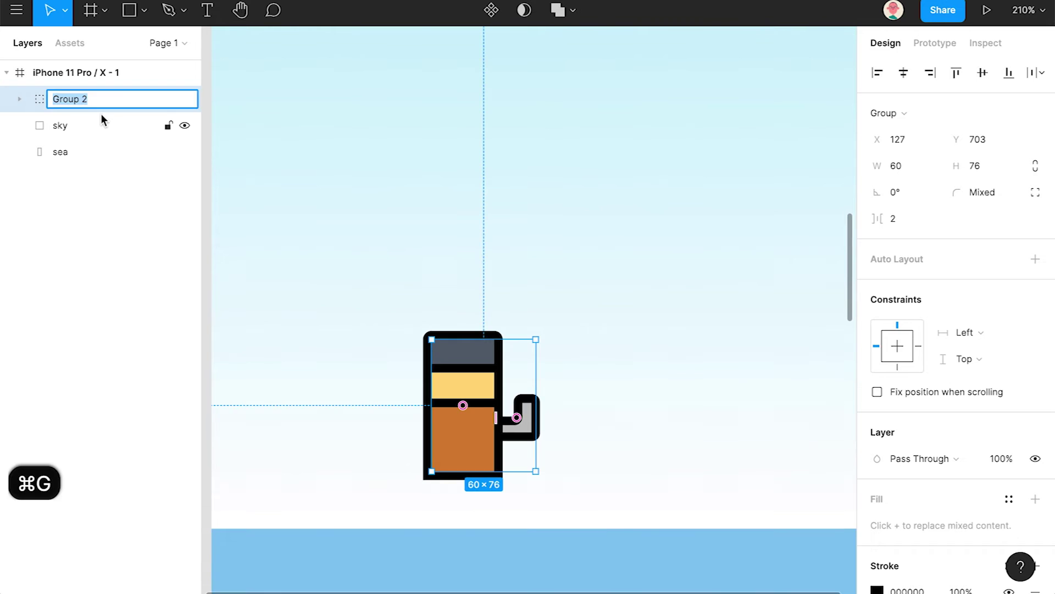
pyautogui.write('man')
pyautogui.press('Return')
# Draw a rectangle about 161 × 57 for the boat hull, covering the man's base and dipping into the sea
pyautogui.scroll(-2, 621, 330)
pyautogui.hscroll(3, 621, 330)
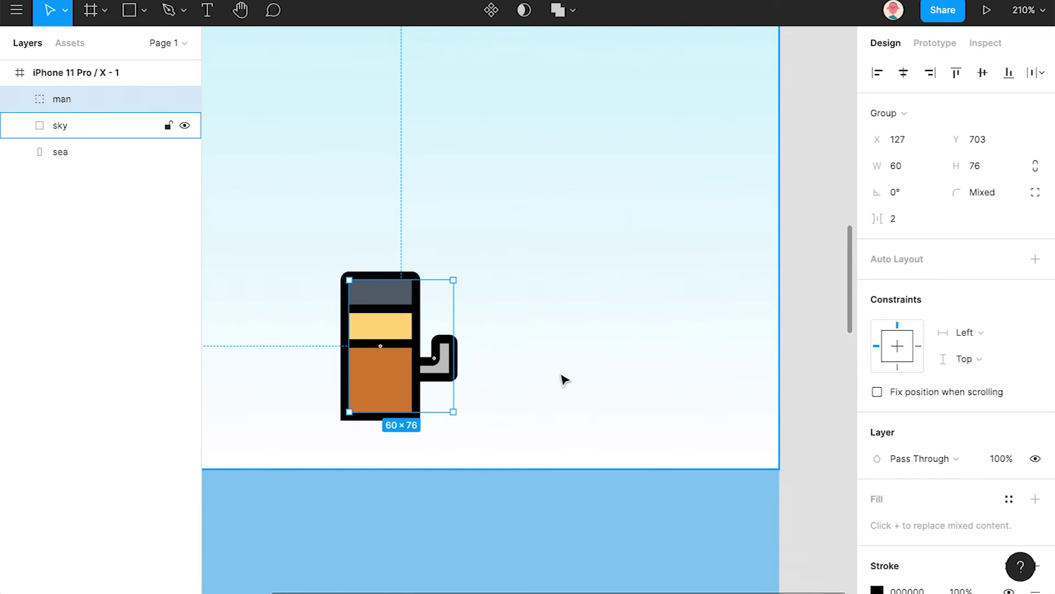
pyautogui.click(132, 12)
pyautogui.moveTo(286, 391); pyautogui.dragTo(565, 489)
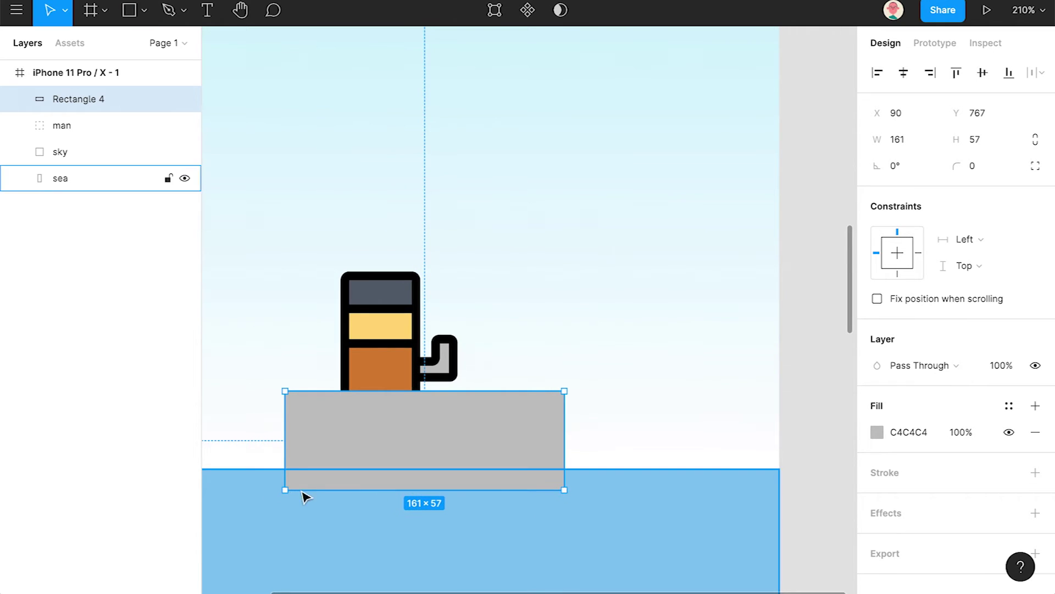
pyautogui.moveTo(307, 481); pyautogui.dragTo(324, 476)
pyautogui.press('super+z')
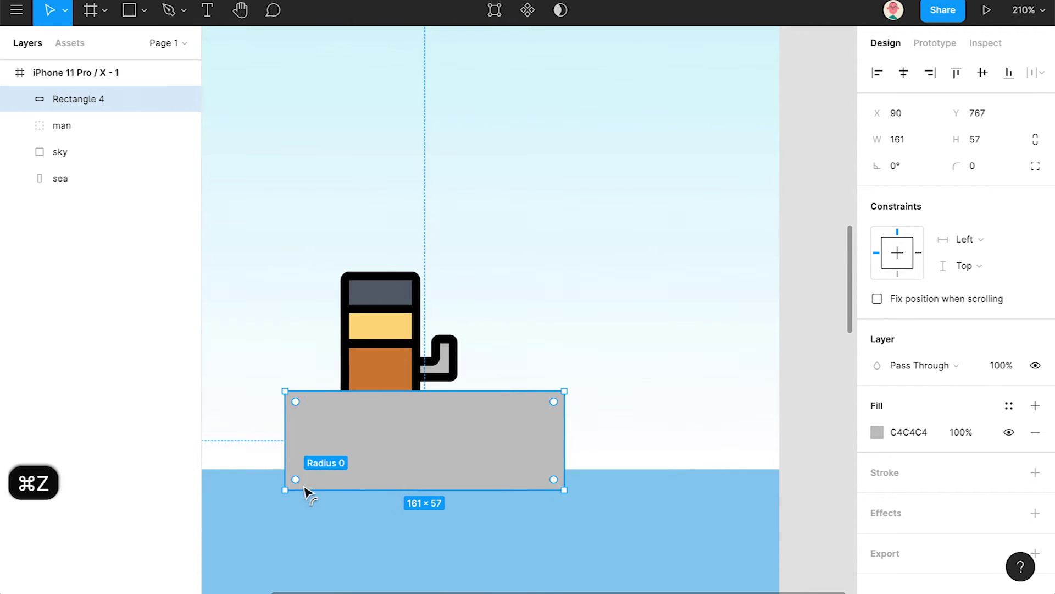
pyautogui.press('super+z')
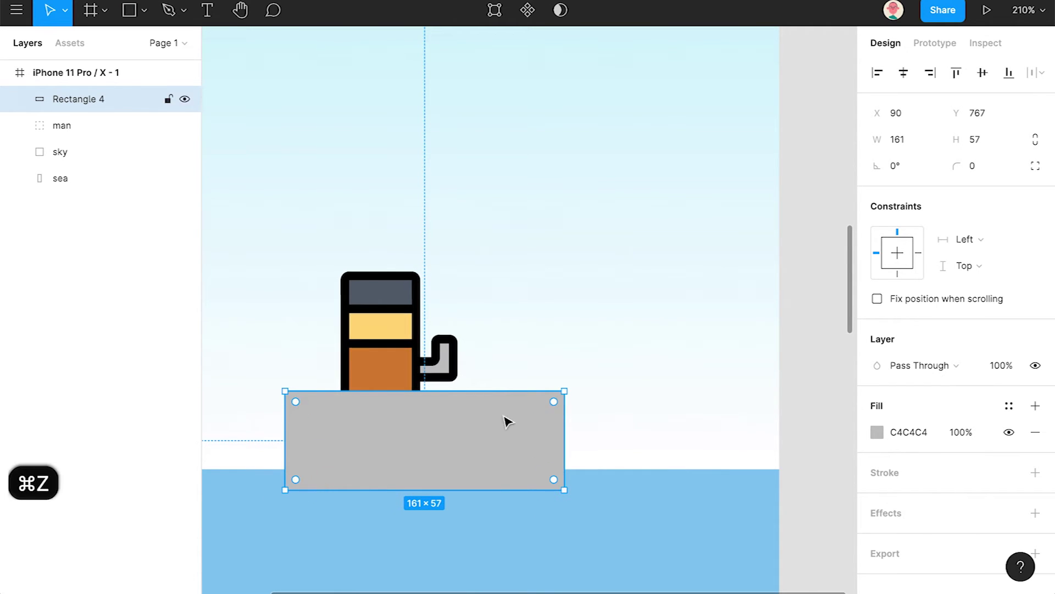
# Edit the hull rectangle's points and set its lower-left corner radius to 100
pyautogui.doubleClick(301, 487)
pyautogui.click(285, 490)
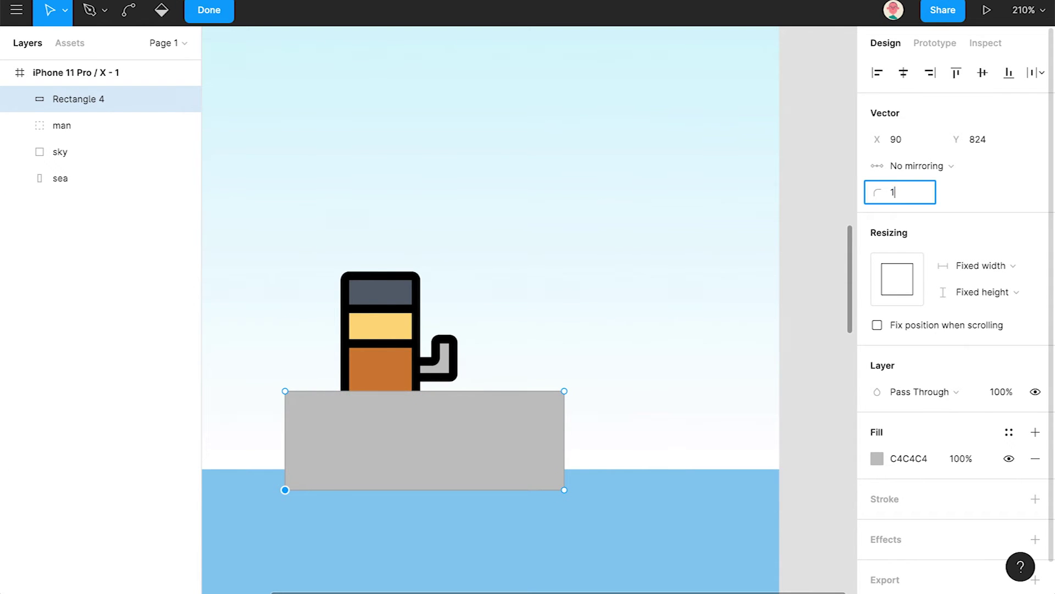
pyautogui.write('100')
pyautogui.press('Return')
pyautogui.click(565, 392)
pyautogui.click(901, 193)
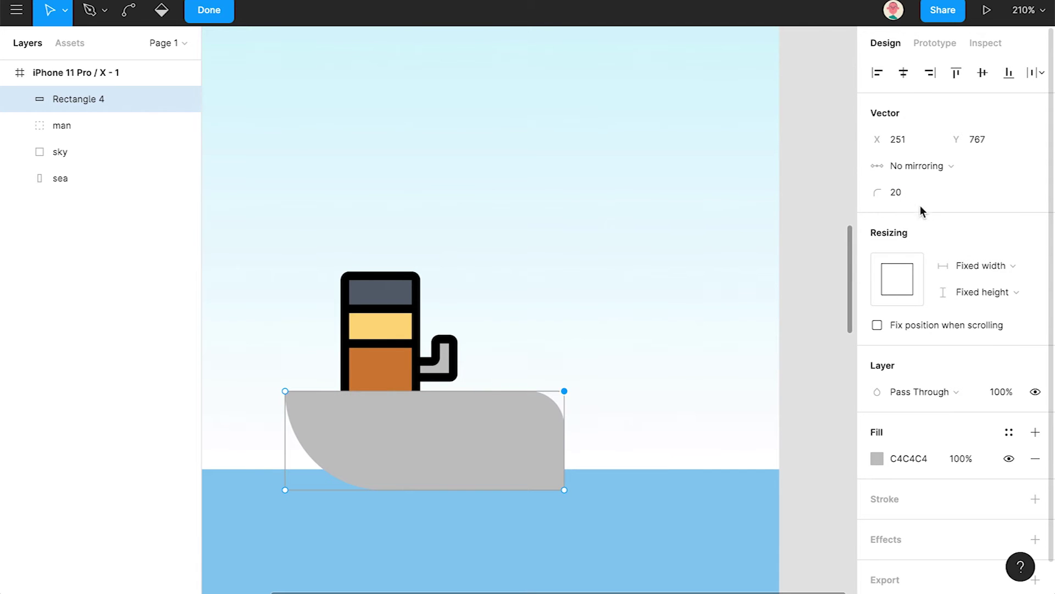
pyautogui.click(559, 403)
pyautogui.press('Escape')
pyautogui.press('Return')
pyautogui.click(564, 391)
pyautogui.click(901, 194)
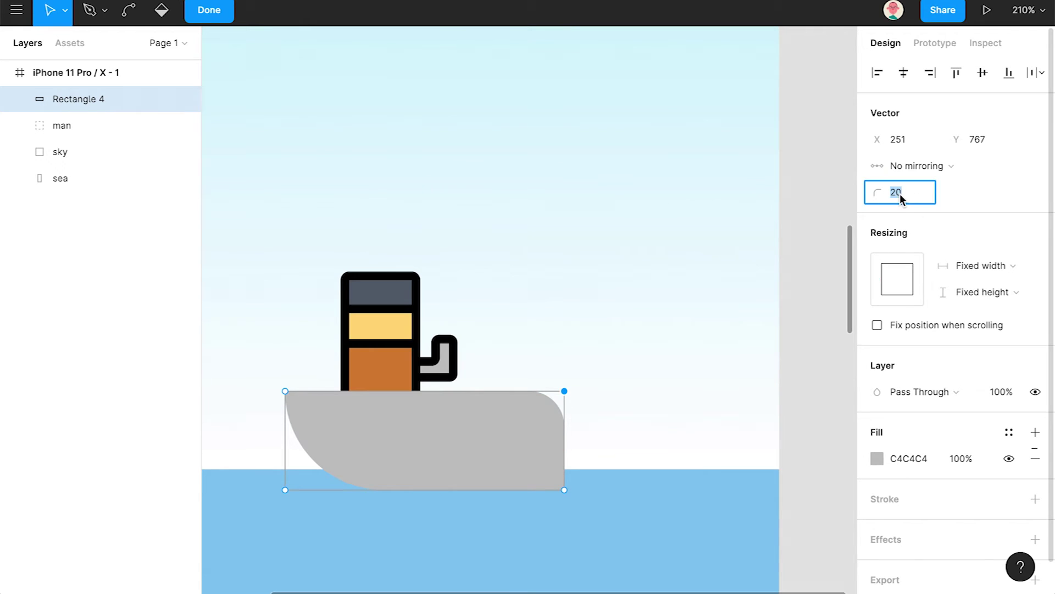
# Set the radius of the hull's lower-right corner to 20
pyautogui.click(565, 490)
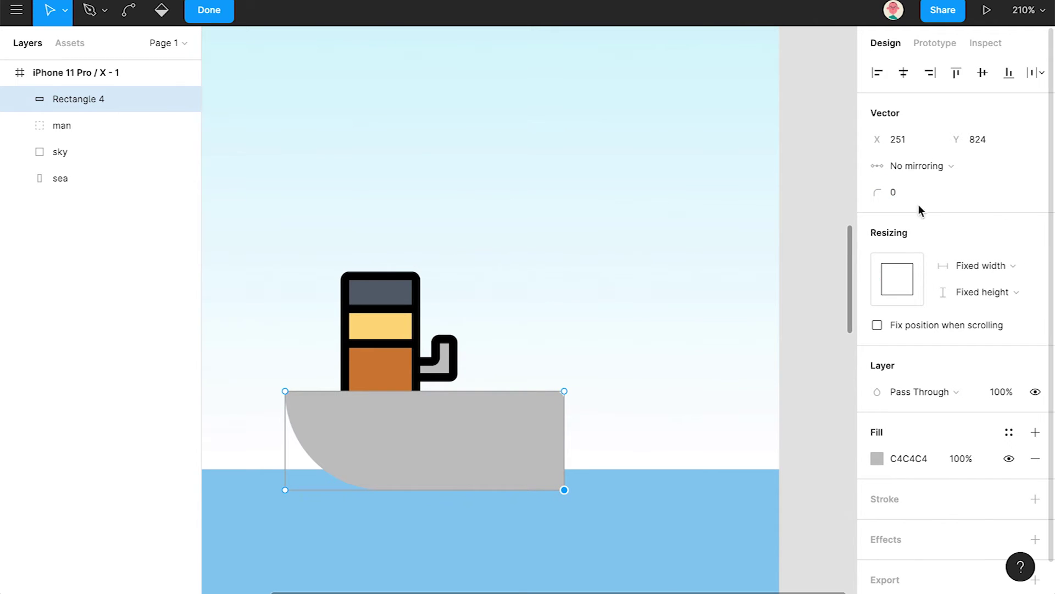
pyautogui.click(892, 212)
pyautogui.click(907, 195)
pyautogui.write('20')
pyautogui.press('Return')
# Round the hull's upper corners with a radius of 5 and finish editing the shape
pyautogui.click(285, 391)
pyautogui.click(897, 198)
pyautogui.write('5')
pyautogui.press('Return')
pyautogui.click(209, 10)
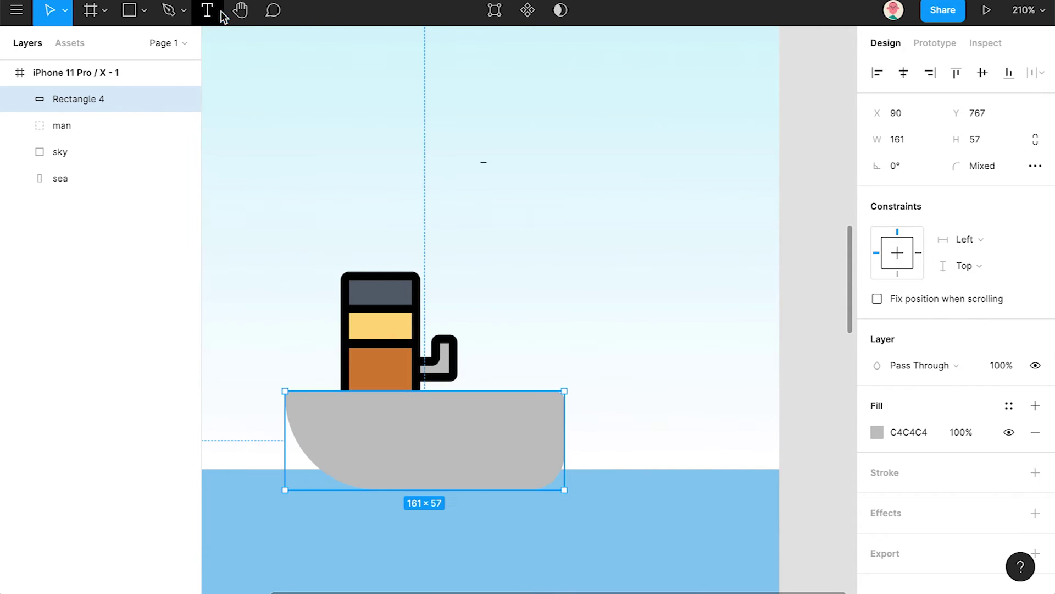
pyautogui.click(811, 352)
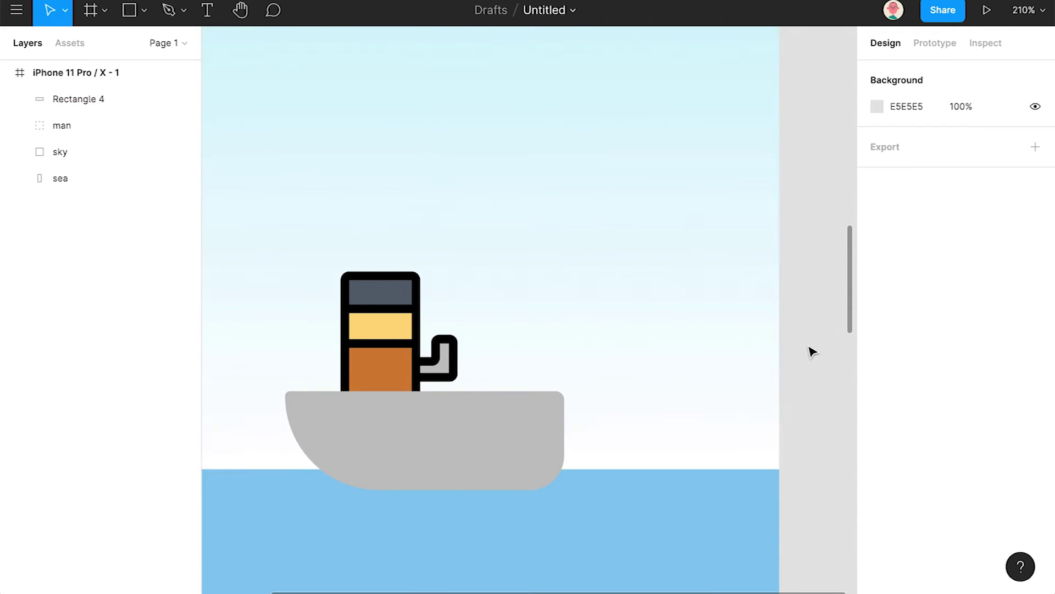
# Add a black inside stroke of thickness 5 to the hull
pyautogui.click(422, 422)
pyautogui.click(1036, 472)
pyautogui.click(903, 525)
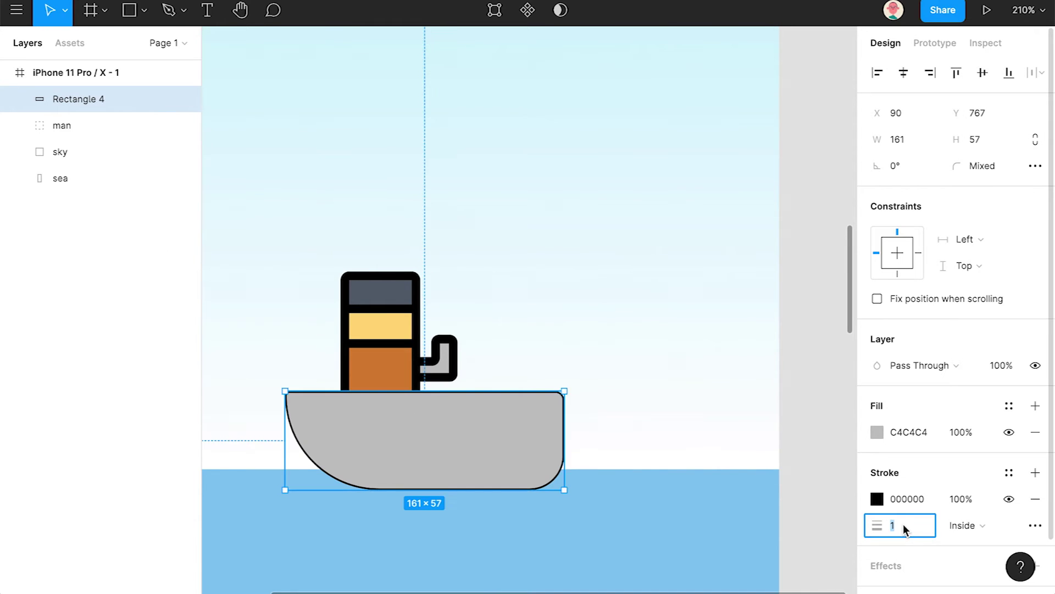
pyautogui.write('5')
pyautogui.press('Return')
# Fill the hull with blue 2D75BB
pyautogui.click(877, 432)
pyautogui.moveTo(776, 407); pyautogui.dragTo(784, 408)
pyautogui.click(769, 456)
pyautogui.write('2D75BB')
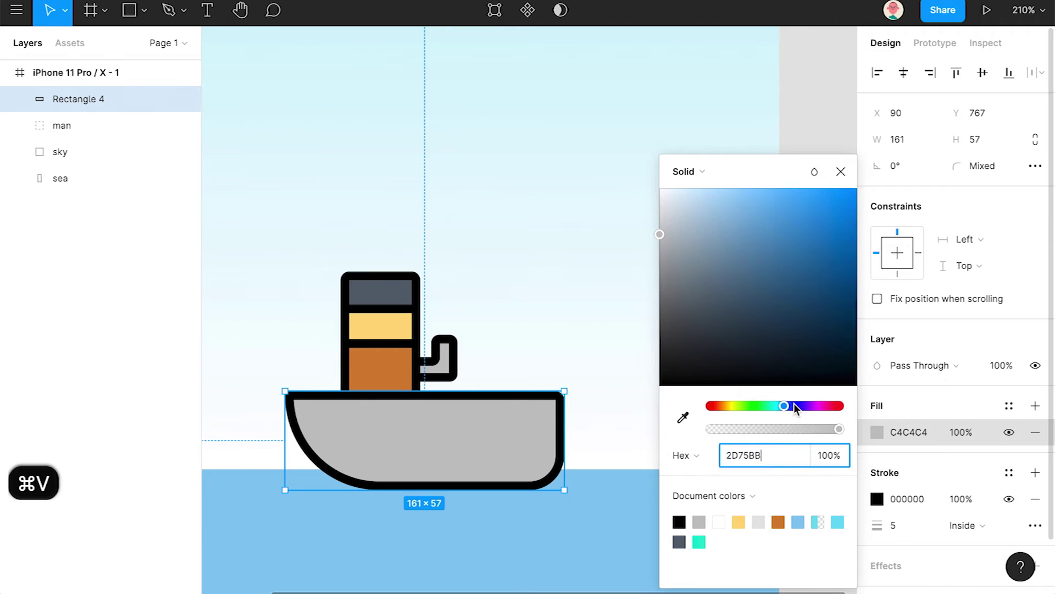
pyautogui.press('Return')
pyautogui.moveTo(787, 407); pyautogui.dragTo(788, 405)
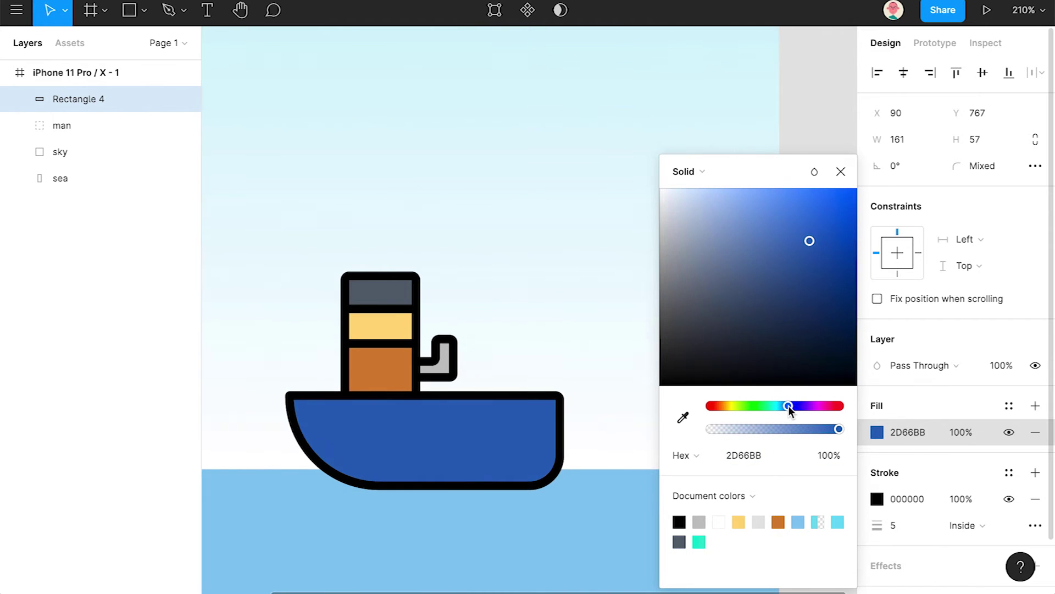
pyautogui.click(775, 454)
pyautogui.write('2D75BB')
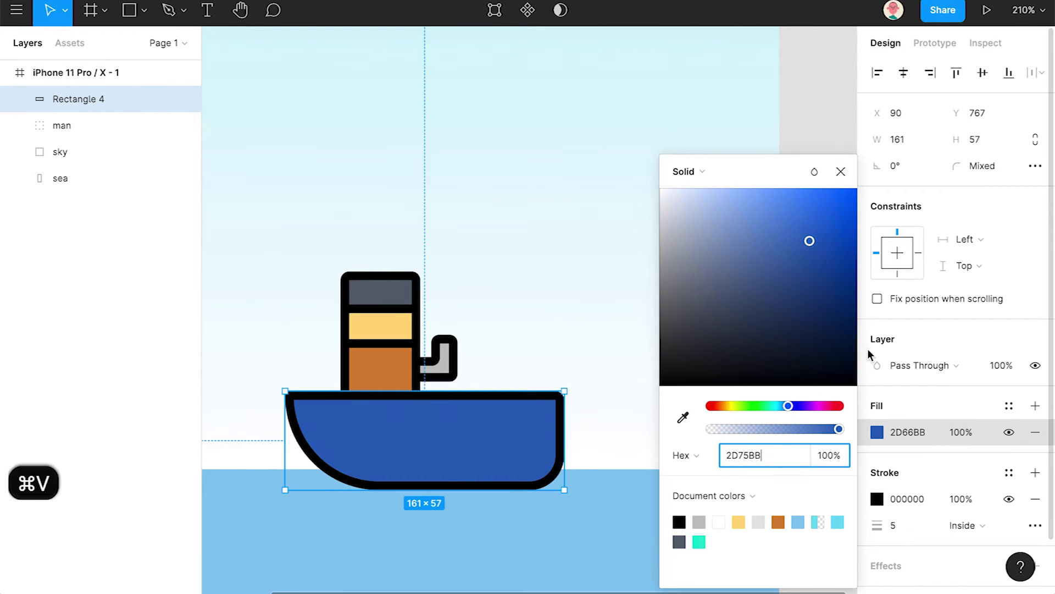
pyautogui.click(841, 171)
# Draw a rectangle about 23 by 27 at the upper corner of the boat's stern and round its outer upper corner
pyautogui.moveTo(434, 394); pyautogui.dragTo(402, 383)
pyautogui.press('r')
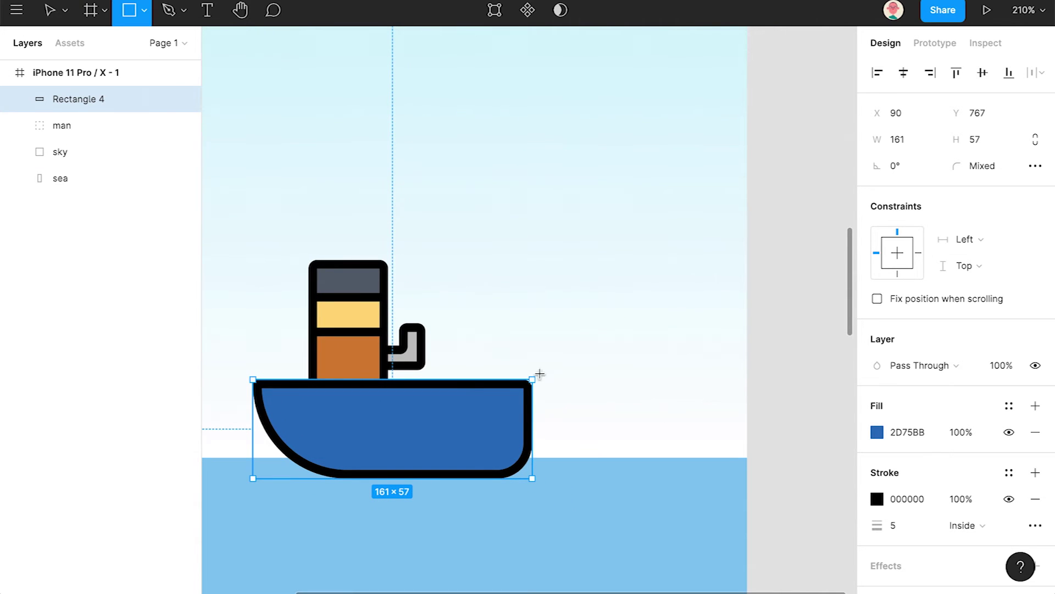
pyautogui.moveTo(527, 362); pyautogui.dragTo(567, 409)
pyautogui.doubleClick(559, 373)
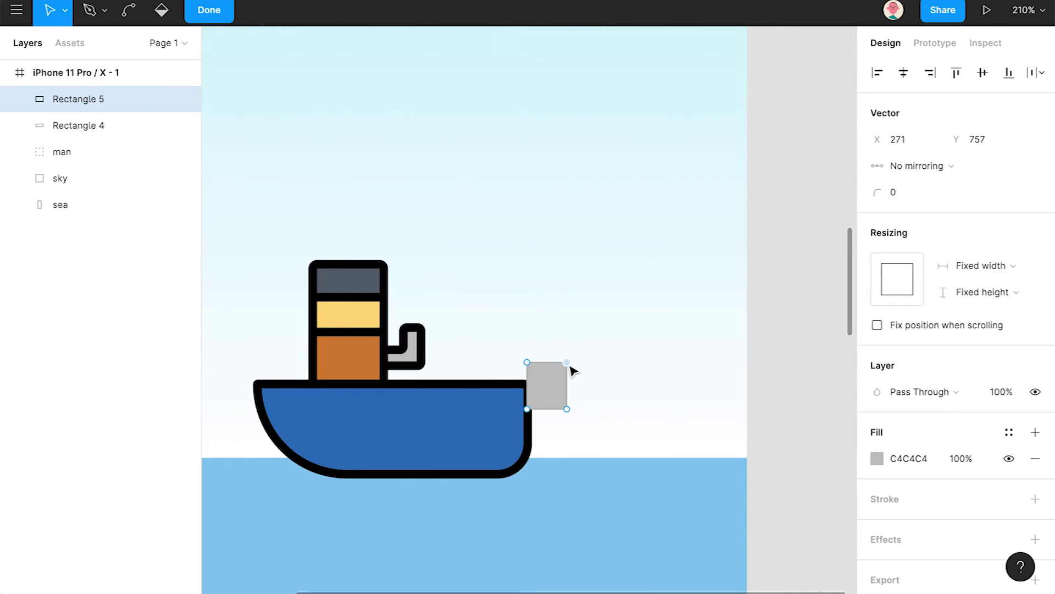
pyautogui.click(910, 198)
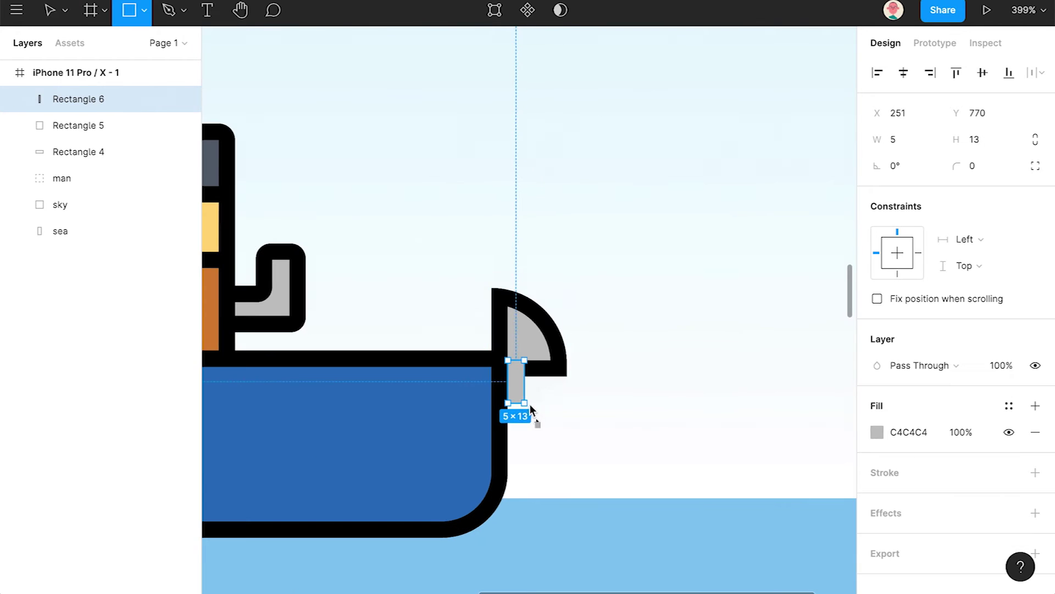
# Draw a rectangle about 13 by 16 below the rounded engine cover and give it a black centered stroke of thickness 5
pyautogui.moveTo(529, 410); pyautogui.dragTo(550, 413)
pyautogui.click(1036, 473)
pyautogui.click(894, 526)
pyautogui.write('5')
pyautogui.click(990, 524)
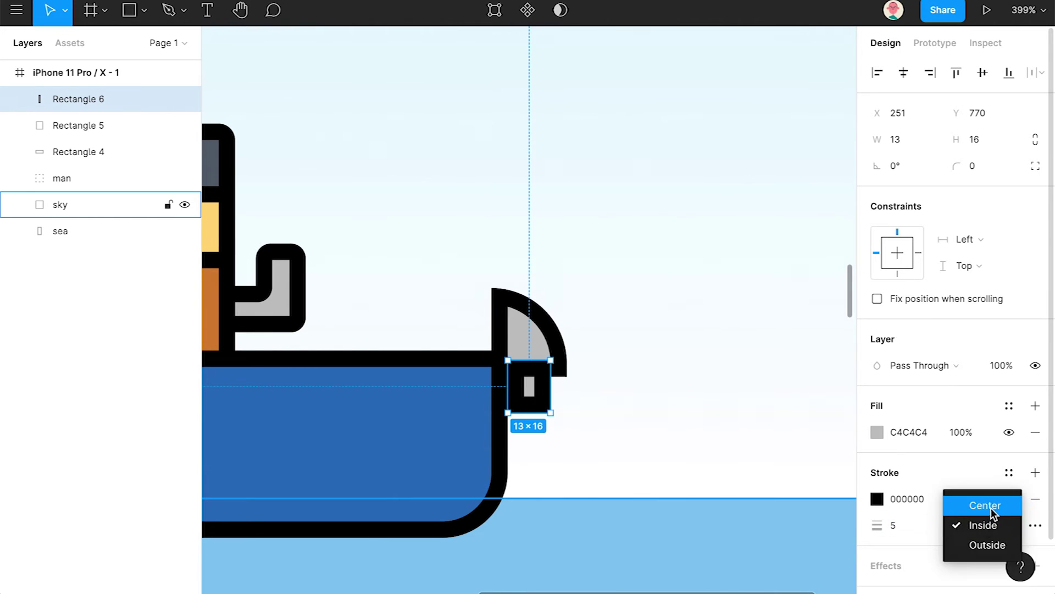
pyautogui.click(990, 503)
# Enlarge the lower engine rectangle to about 16 by 21 and shift its outer lower corner inward to taper it
pyautogui.moveTo(550, 413); pyautogui.dragTo(559, 428)
pyautogui.scroll(3, 547, 424)
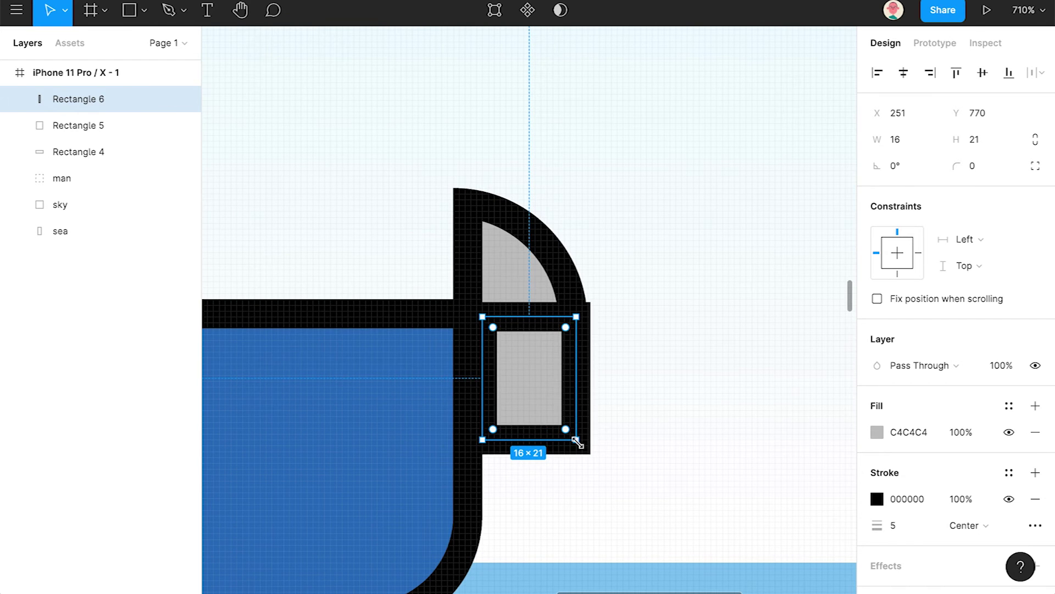
pyautogui.doubleClick(551, 402)
pyautogui.moveTo(577, 439); pyautogui.dragTo(554, 441)
pyautogui.press('super+z')
pyautogui.press('super+z')
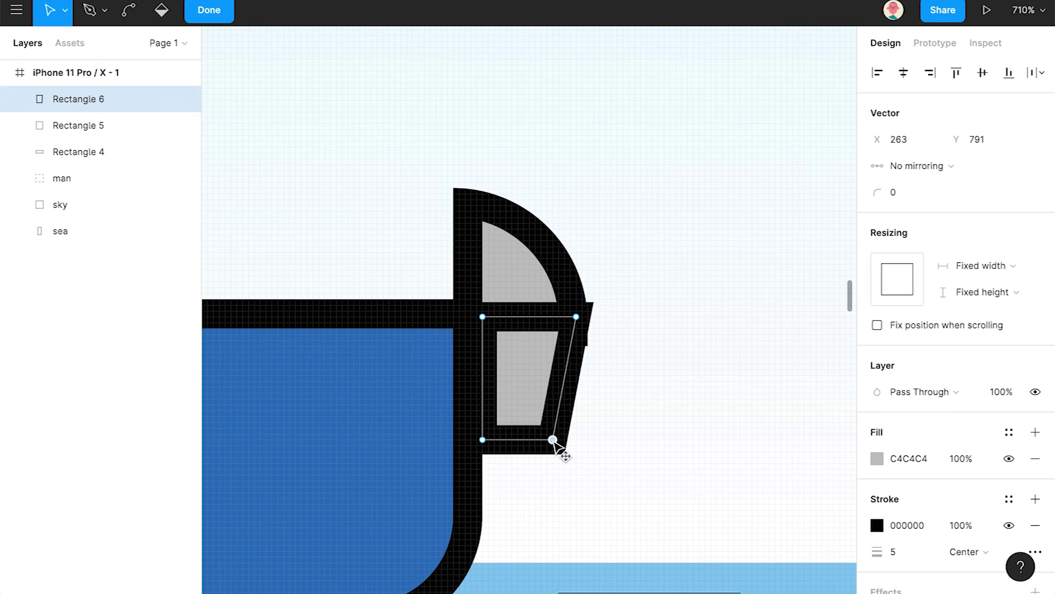
# Give the tapered engine shape's stroke round joins and finish editing the shape
pyautogui.click(1036, 552)
pyautogui.click(824, 509)
pyautogui.click(830, 511)
pyautogui.click(841, 445)
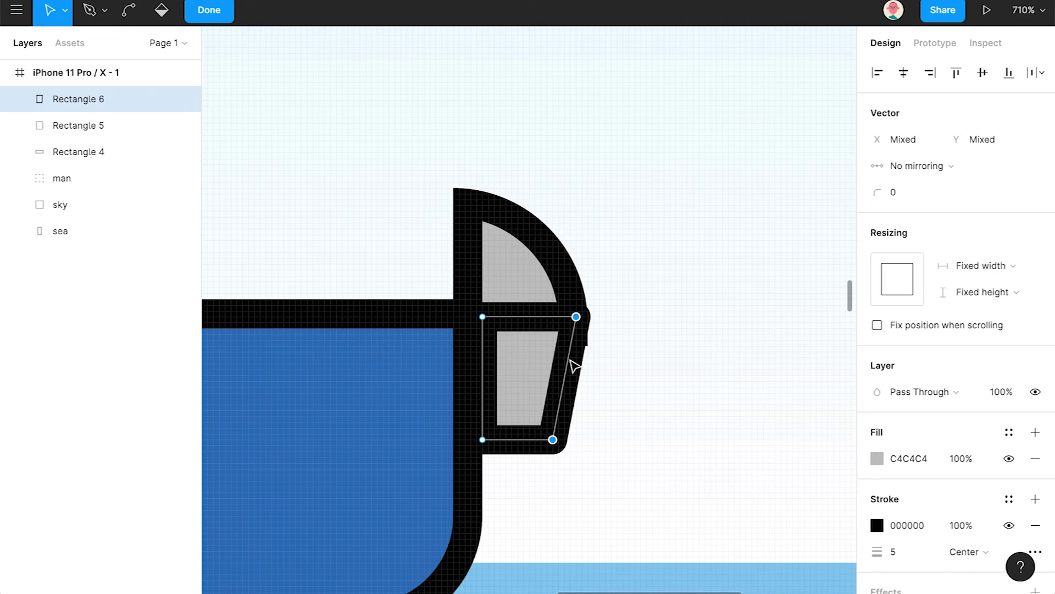
pyautogui.click(210, 7)
# Move the tapered engine shape slightly down to Y 774
pyautogui.moveTo(566, 391); pyautogui.dragTo(567, 403)
pyautogui.click(647, 394)
pyautogui.scroll(-10, 647, 393)
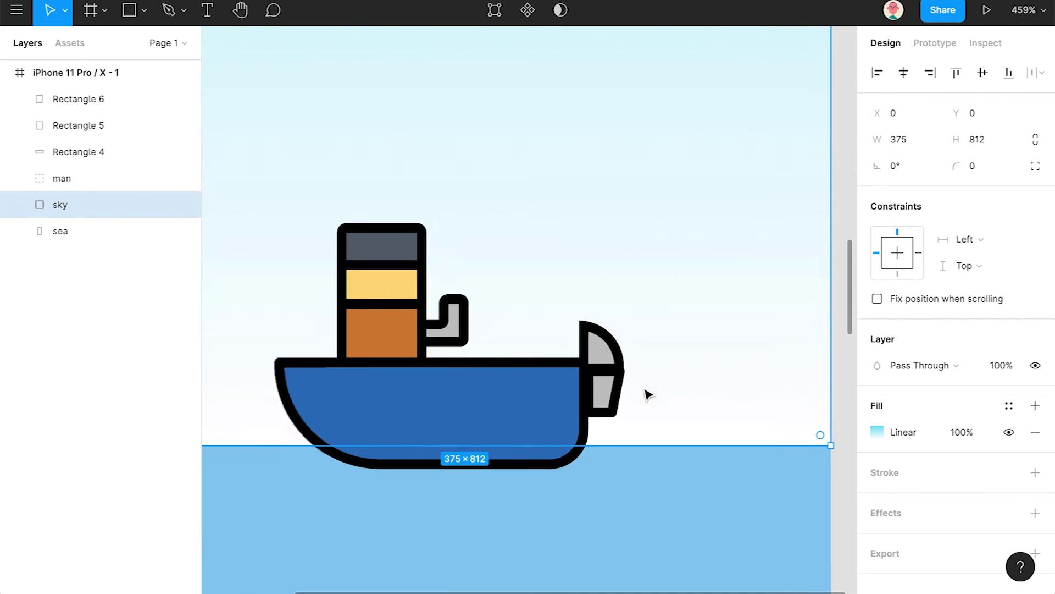
# Fill the tapered lower engine part with the grey-blue AABECE
pyautogui.click(608, 391)
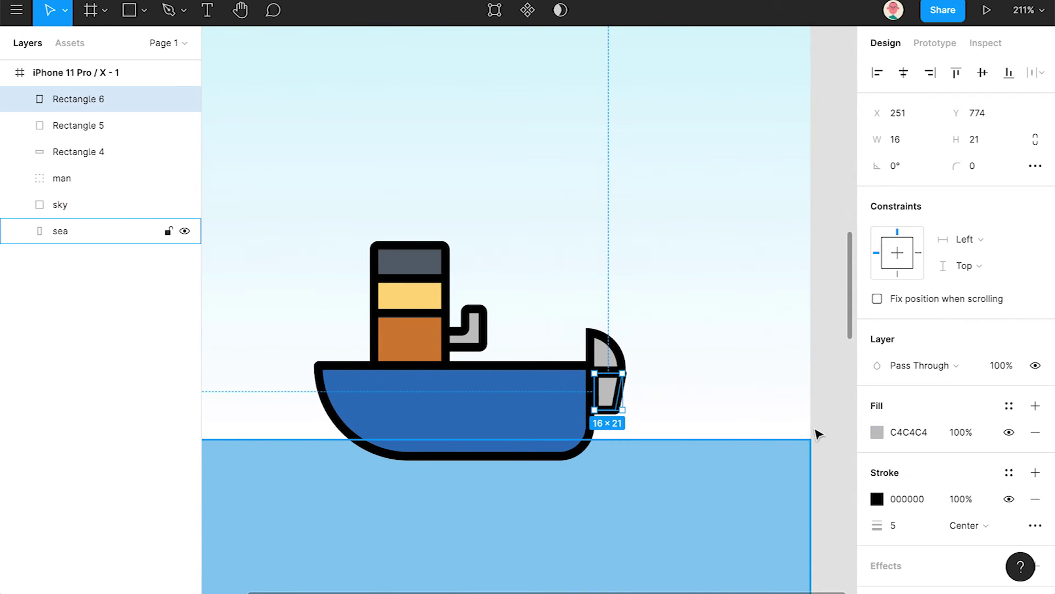
pyautogui.click(878, 432)
pyautogui.write('AABECE')
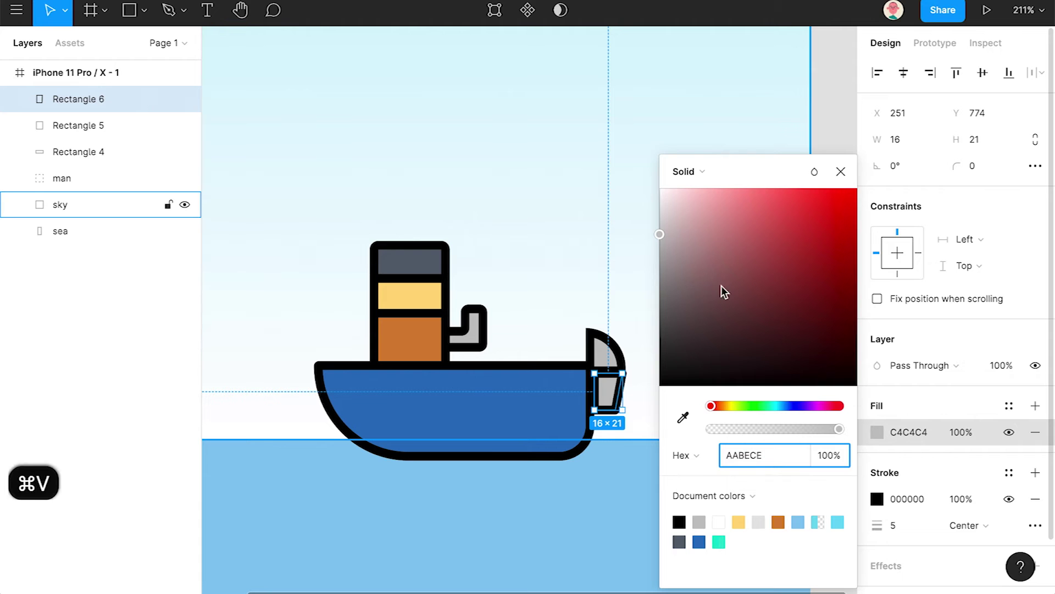
pyautogui.press('Return')
# Fill the rounded engine cover with the dark grey sampled from the man's top block
pyautogui.click(605, 351)
pyautogui.click(878, 431)
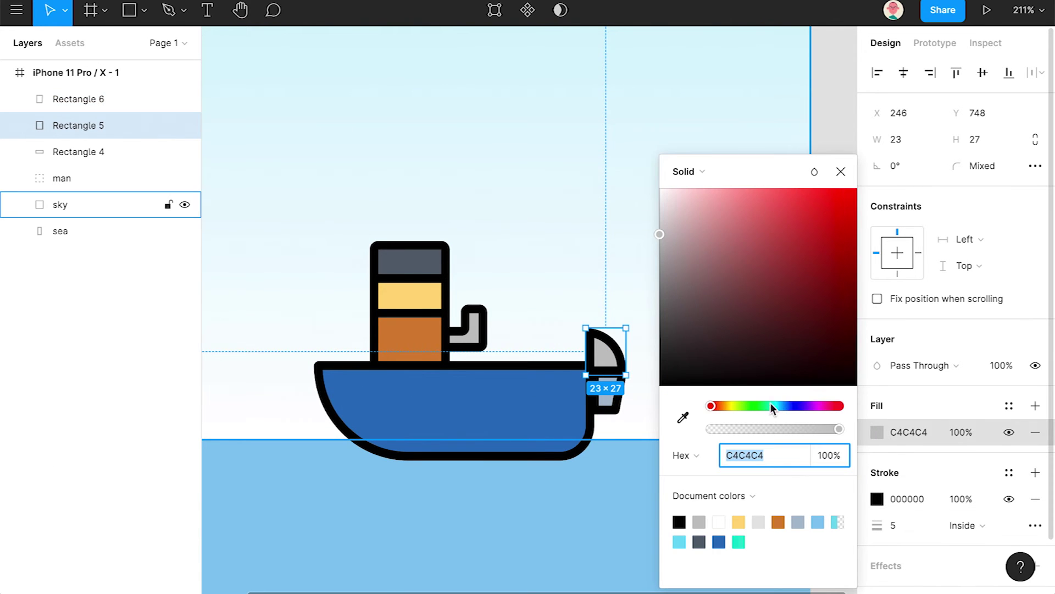
pyautogui.click(676, 264)
pyautogui.click(683, 417)
pyautogui.click(411, 263)
pyautogui.click(832, 202)
# Fill the man's arm shape inside the man group with the yellow FFD782 sampled from his face
pyautogui.click(61, 179)
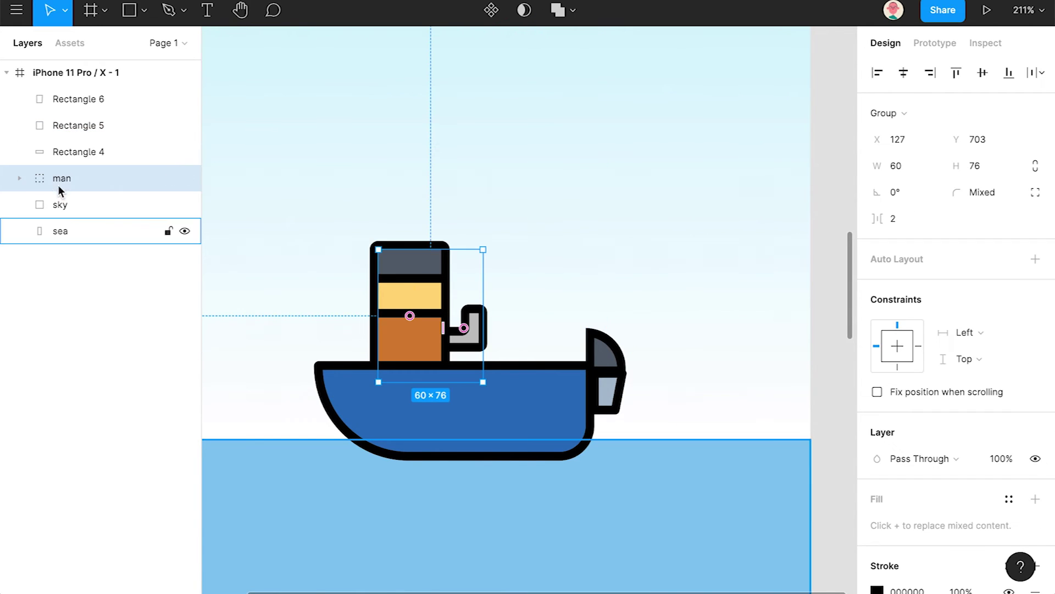
pyautogui.click(20, 178)
pyautogui.click(59, 231)
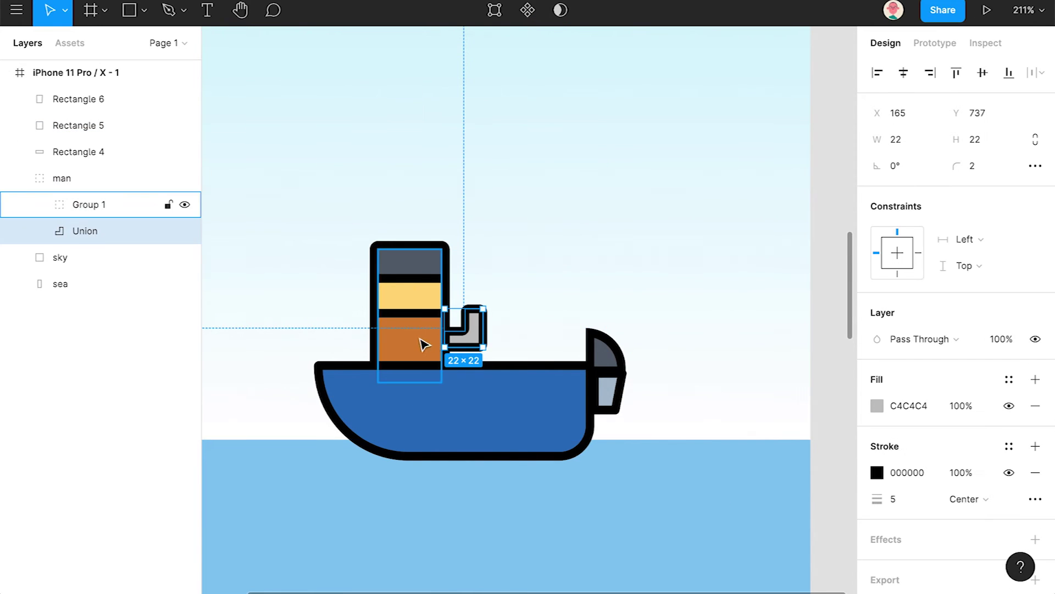
pyautogui.click(877, 405)
pyautogui.click(683, 418)
pyautogui.click(415, 296)
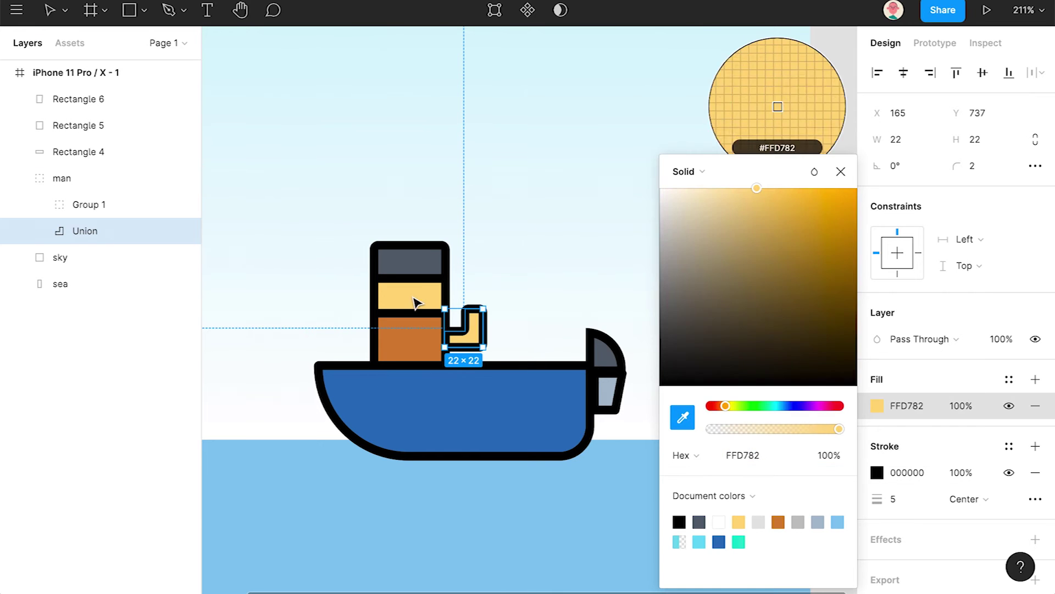
pyautogui.click(841, 172)
pyautogui.click(822, 231)
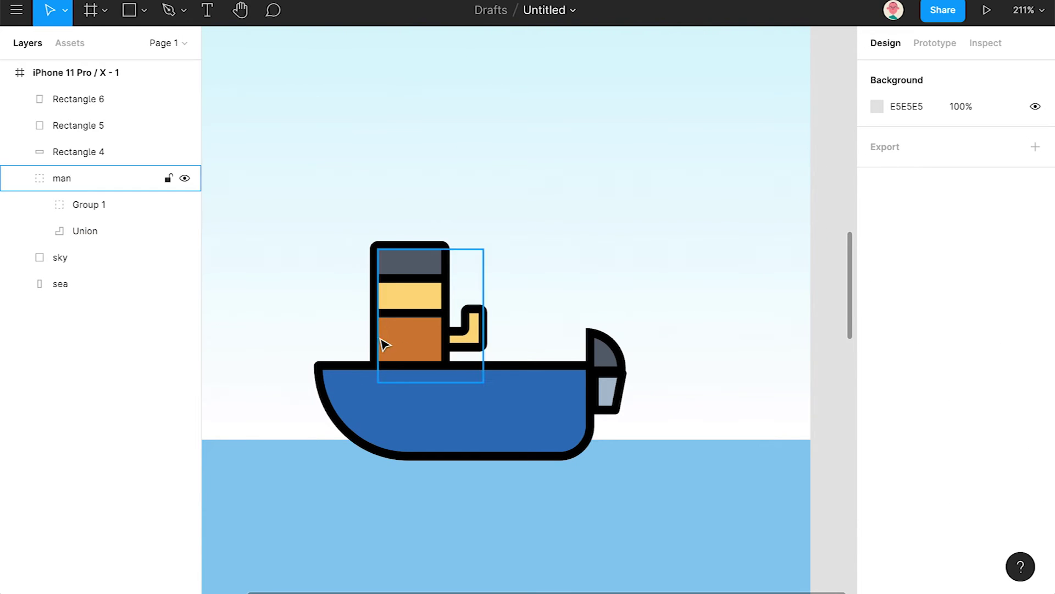
# Collapse the man group and move the man slightly left in the boat to X 119
pyautogui.click(20, 178)
pyautogui.click(68, 152)
pyautogui.click(72, 126)
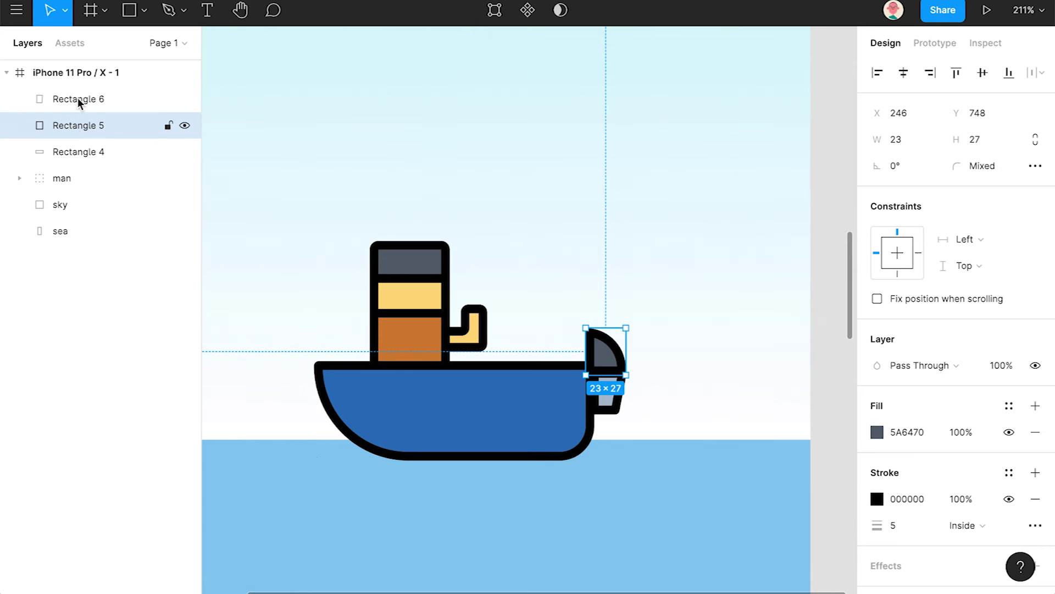
pyautogui.click(76, 100)
pyautogui.click(86, 154)
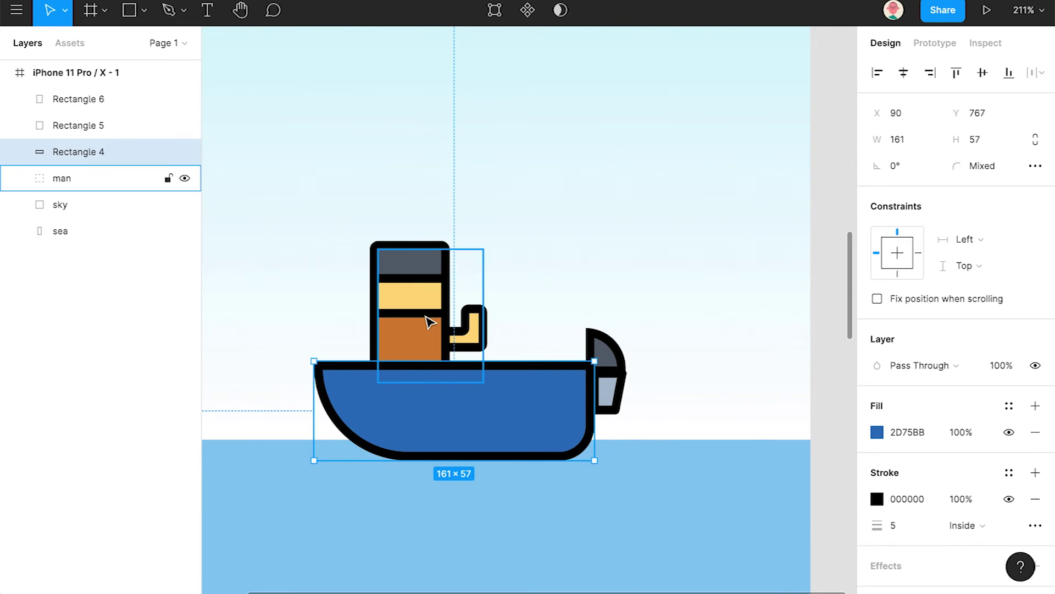
pyautogui.click(82, 178)
pyautogui.moveTo(420, 286); pyautogui.dragTo(405, 286)
# Draw a 50 by 50 circle over the rear of the hull and hollow it into a ring with a 47.47% ratio
pyautogui.click(130, 10)
pyautogui.click(144, 9)
pyautogui.click(115, 106)
pyautogui.moveTo(531, 361)
pyautogui.mouseDown()
pyautogui.moveTo(569, 409)
pyautogui.moveTo(562, 403)
pyautogui.moveTo(575, 402)
pyautogui.mouseUp()
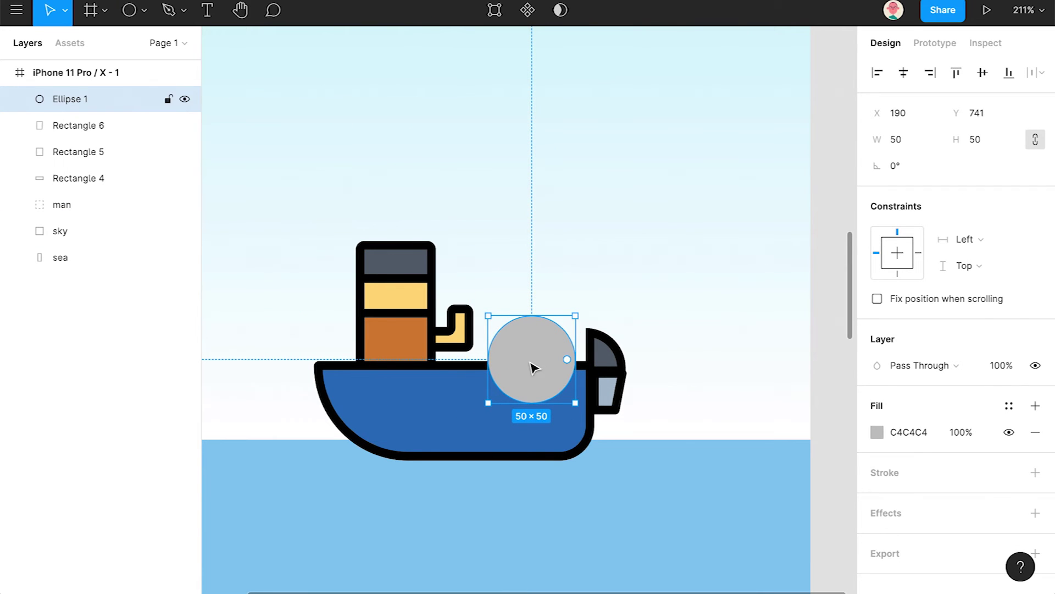
pyautogui.moveTo(544, 358); pyautogui.dragTo(586, 374)
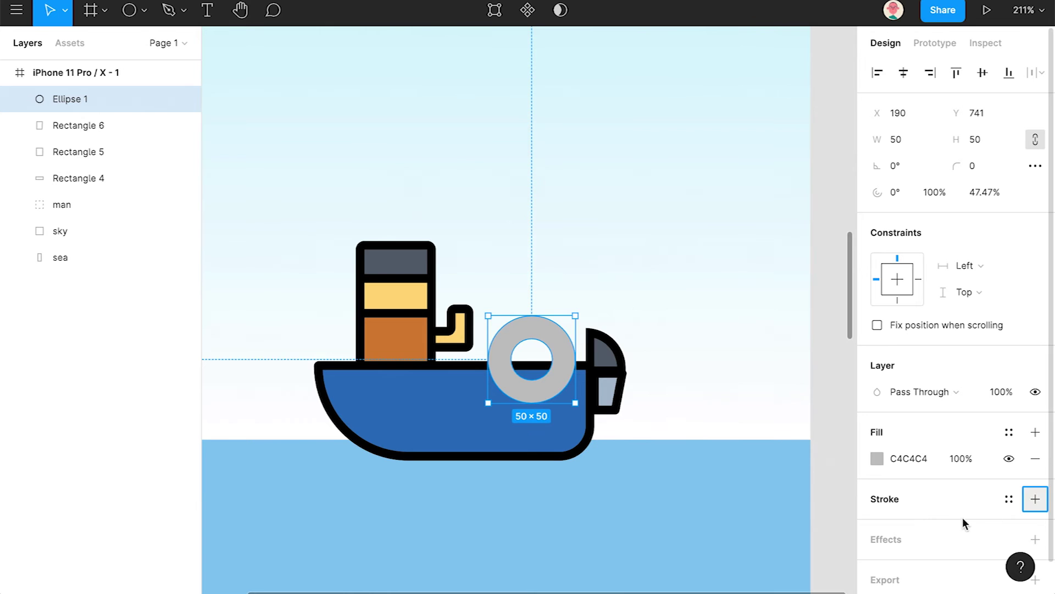
# Add a black centered stroke of thickness 5 to the ring
pyautogui.click(900, 549)
pyautogui.write('5')
pyautogui.click(942, 546)
pyautogui.click(977, 530)
# Fill the ring with red DD5858 and deselect it
pyautogui.click(877, 458)
pyautogui.click(766, 208)
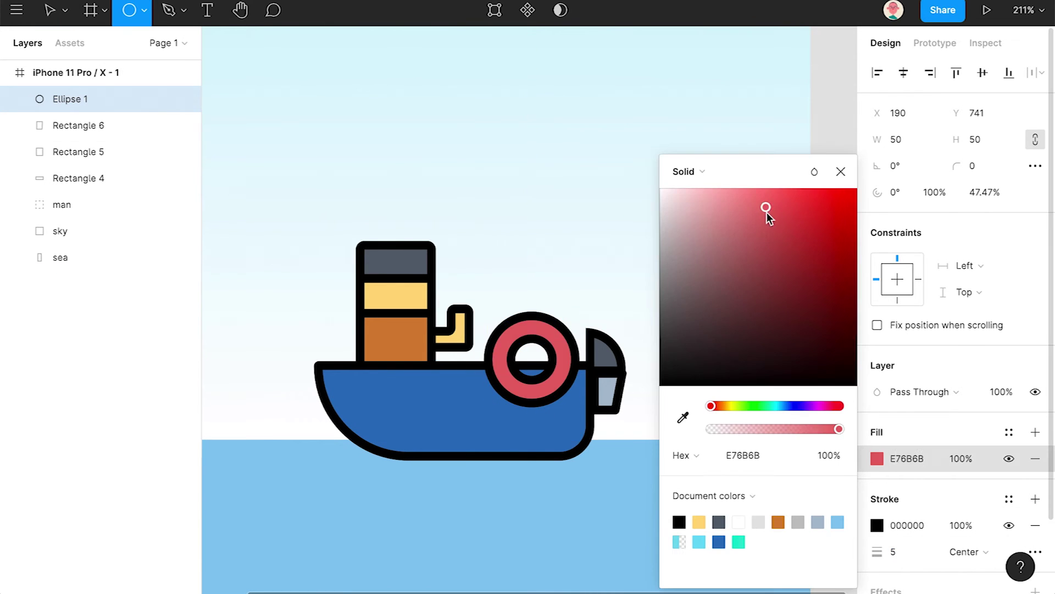
pyautogui.write('DD5858')
pyautogui.press('Return')
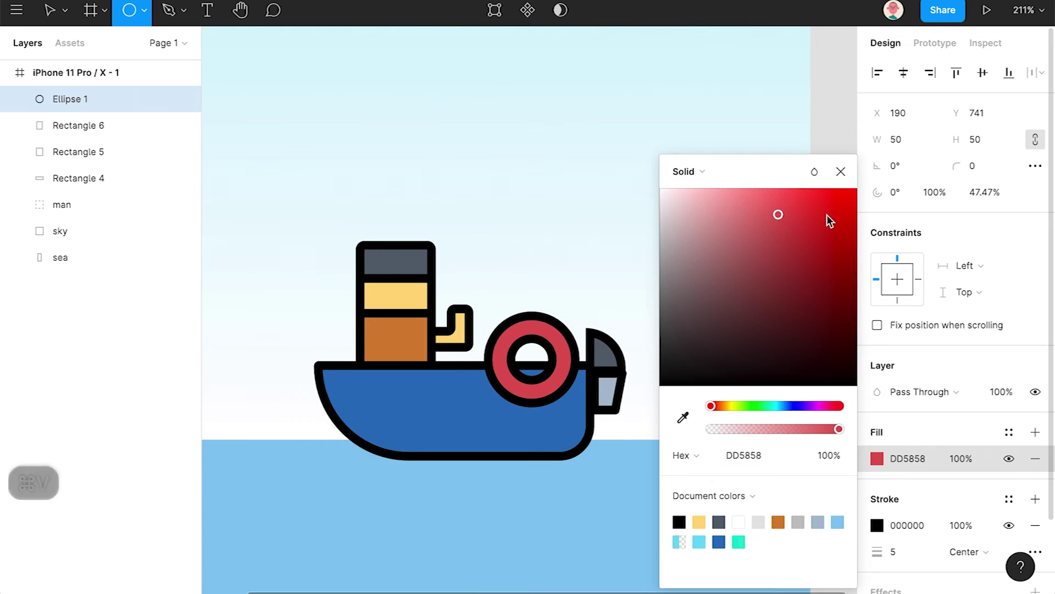
pyautogui.click(841, 171)
pyautogui.click(49, 12)
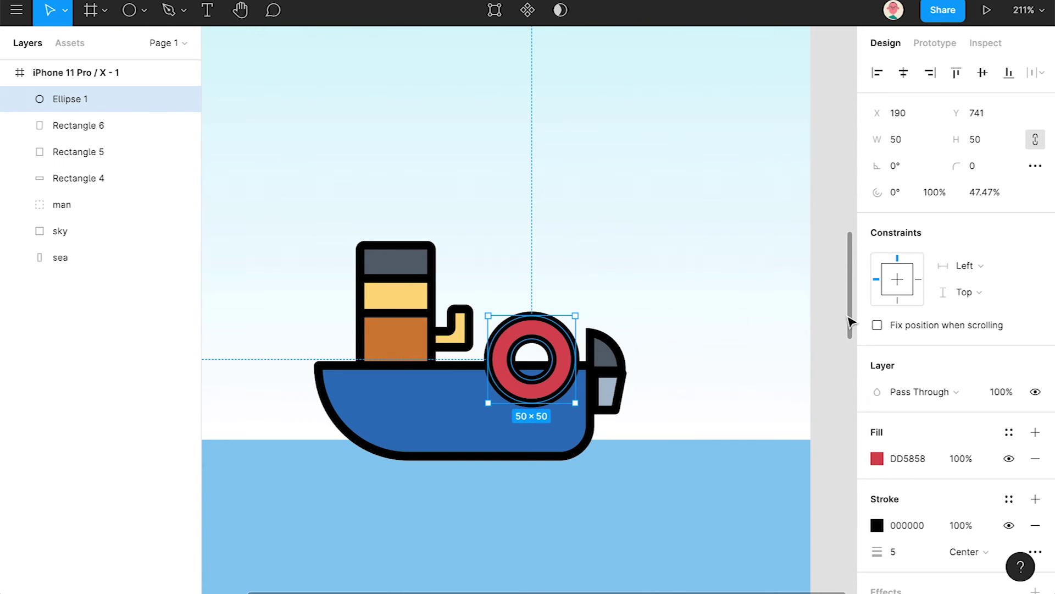
pyautogui.click(836, 324)
# Group the ring, both engine parts and the hull, and name the group boat
pyautogui.scroll(2, 537, 405)
pyautogui.scroll(-2, 541, 408)
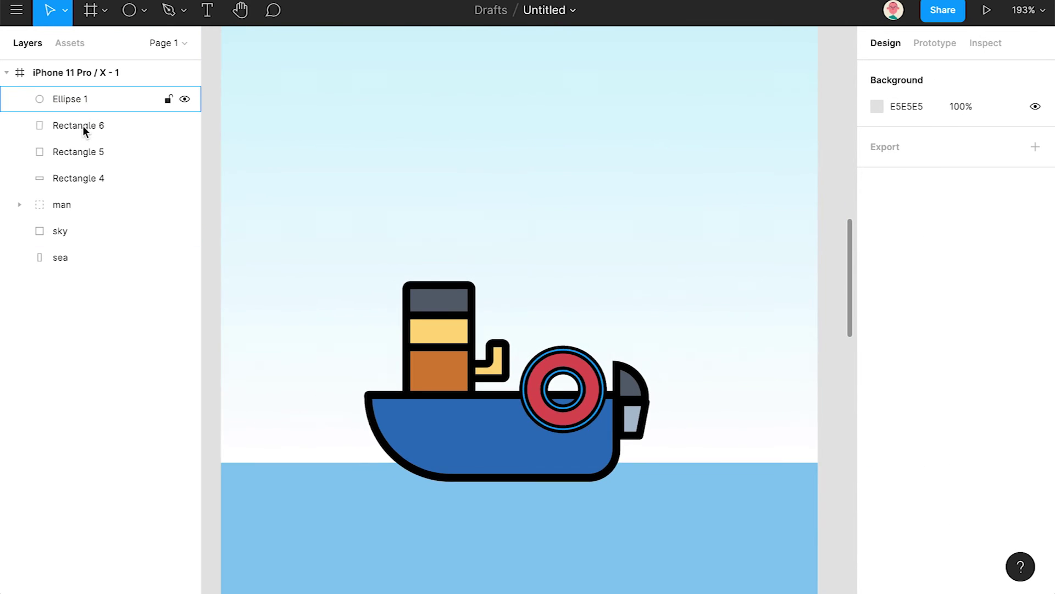
pyautogui.keyDown('shift'); pyautogui.click(75, 176); pyautogui.keyUp('shift')
pyautogui.press('super+g')
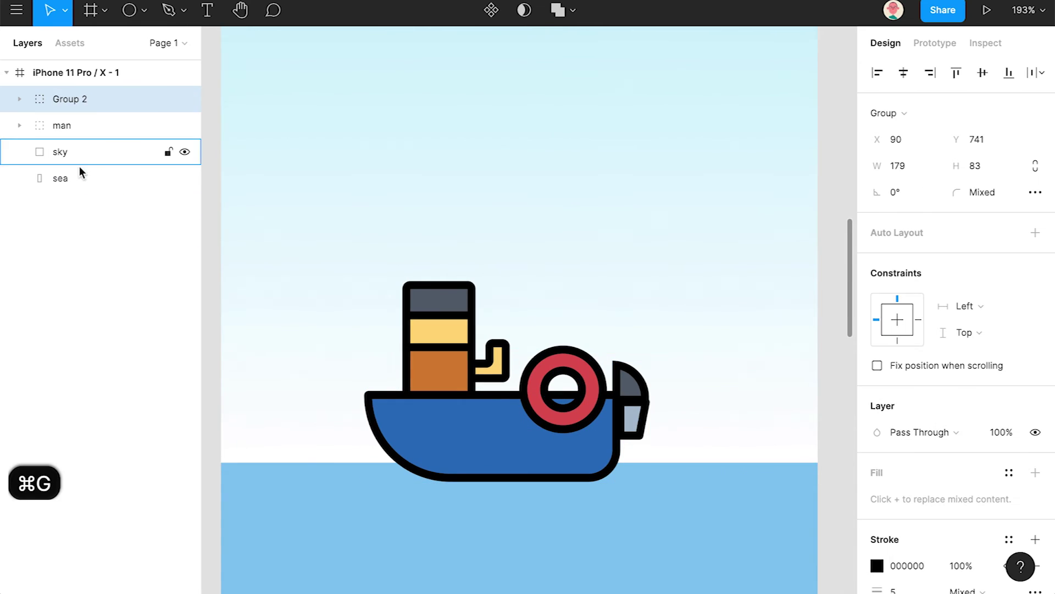
pyautogui.doubleClick(94, 102)
pyautogui.write('boat')
pyautogui.press('Return')
pyautogui.click(73, 118)
pyautogui.click(82, 106)
pyautogui.click(80, 124)
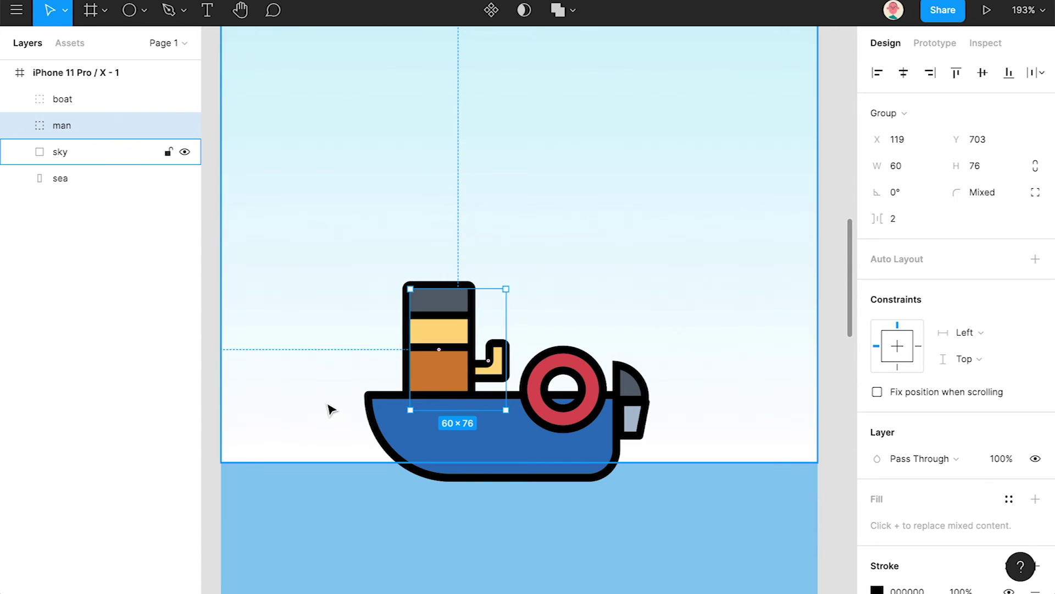
# Draw a horizontal line about 62 long on the waterline in front of the bow and set its stroke thickness to 5
pyautogui.moveTo(330, 433); pyautogui.dragTo(365, 397)
pyautogui.click(144, 9)
pyautogui.click(113, 66)
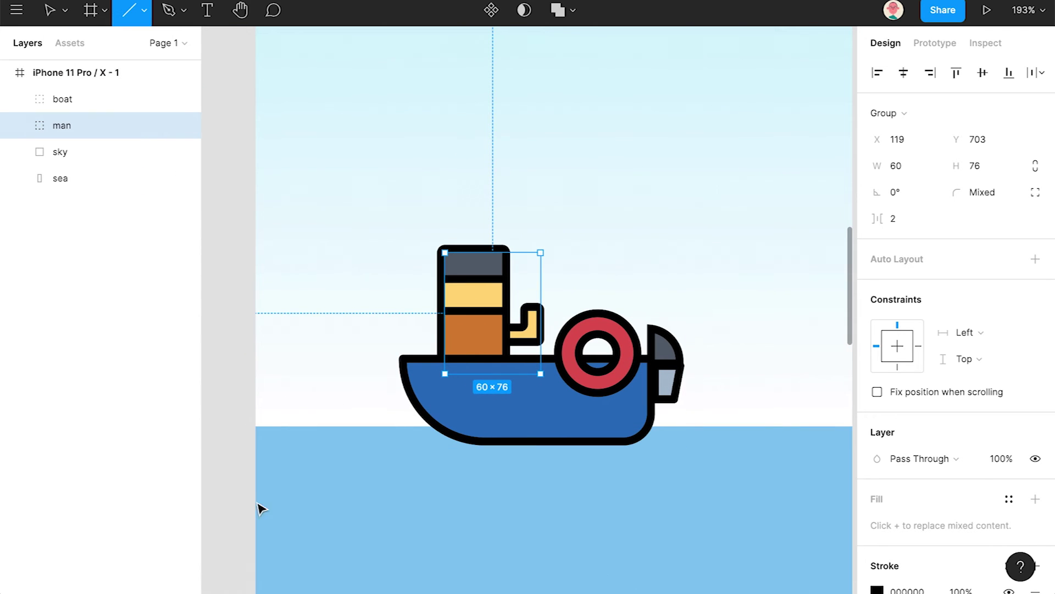
pyautogui.moveTo(276, 426); pyautogui.dragTo(373, 426)
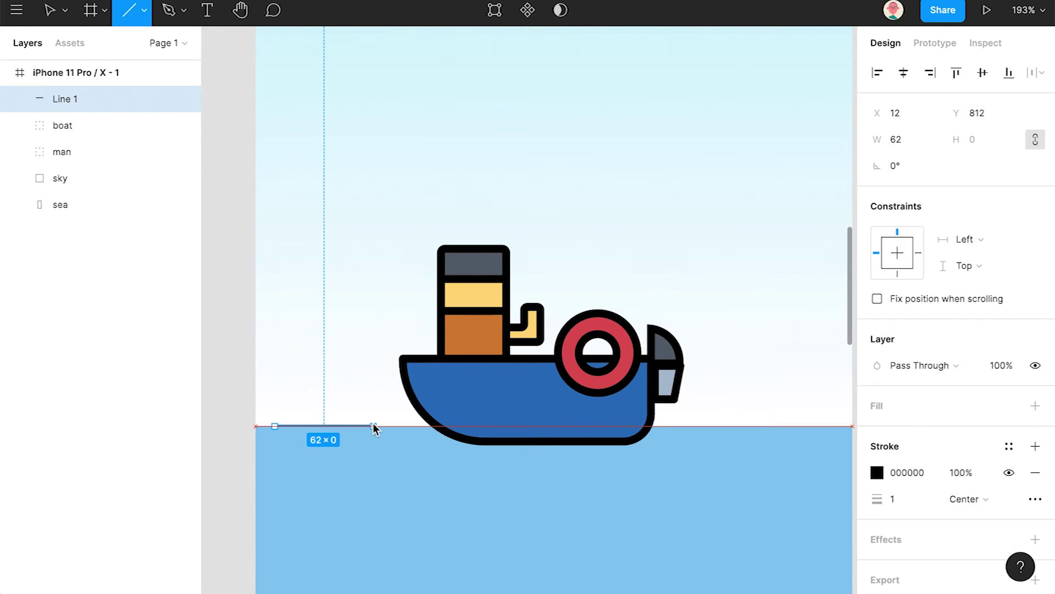
pyautogui.click(891, 500)
pyautogui.write('5')
pyautogui.press('Return')
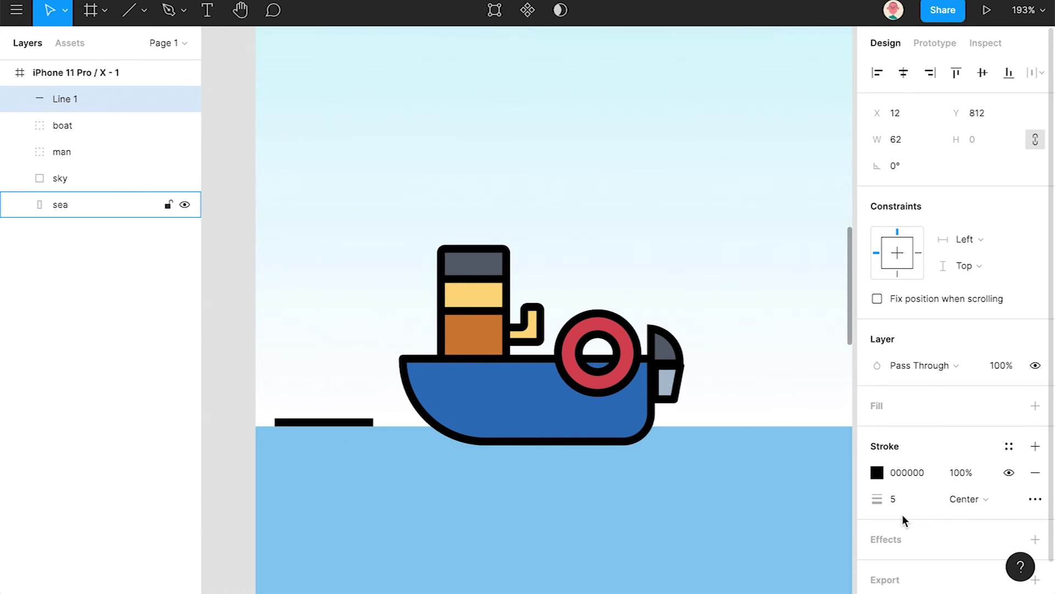
# Draw a waterline dash about 32 long with thickness 5 behind the stern and place a duplicate 16 to its right
pyautogui.moveTo(777, 377); pyautogui.dragTo(708, 371)
pyautogui.press('l')
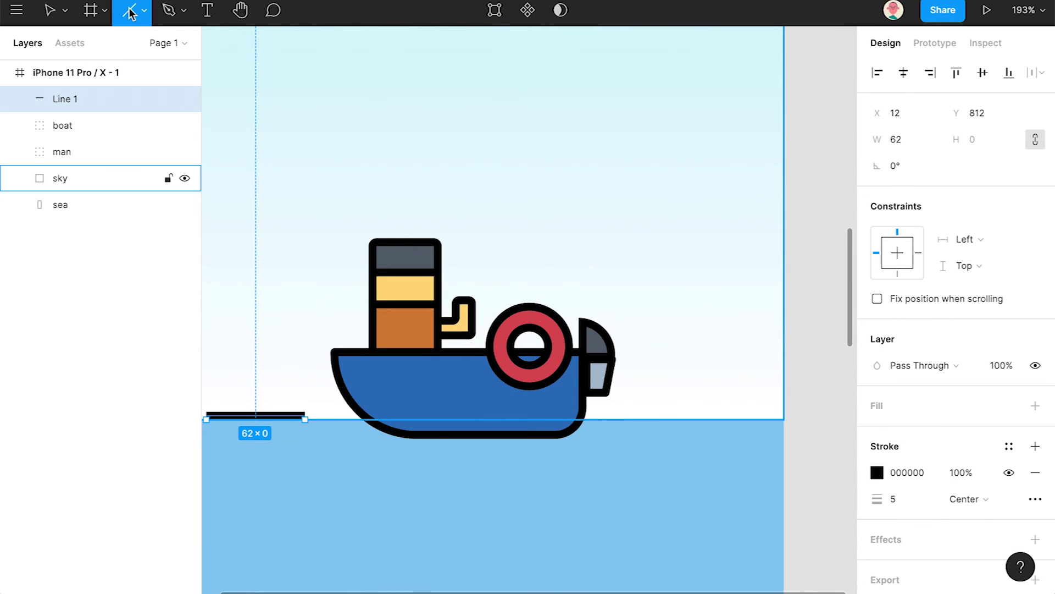
pyautogui.moveTo(630, 420); pyautogui.dragTo(681, 421)
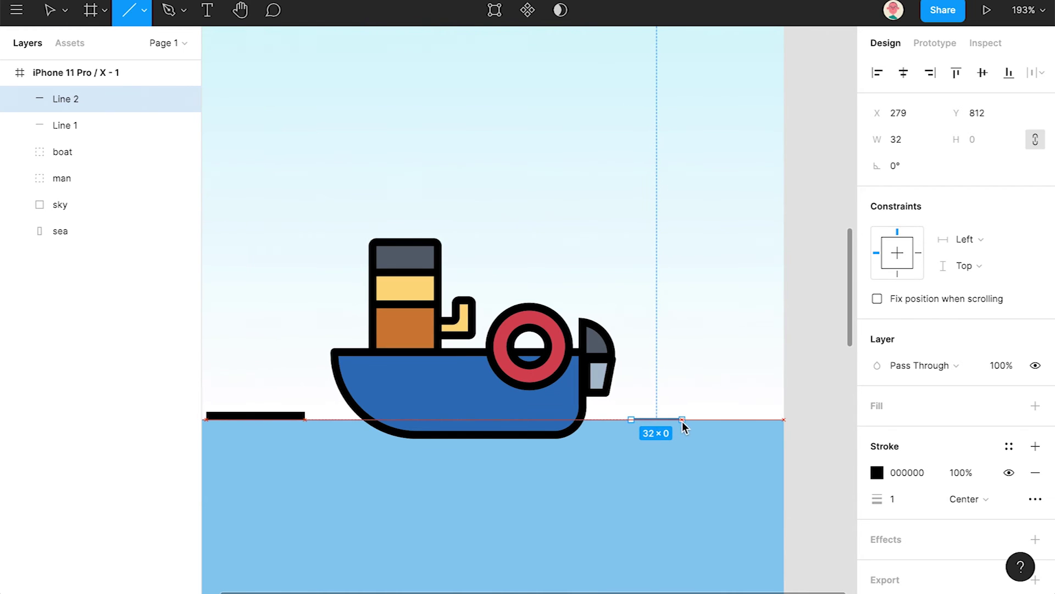
pyautogui.write('5')
pyautogui.press('Return')
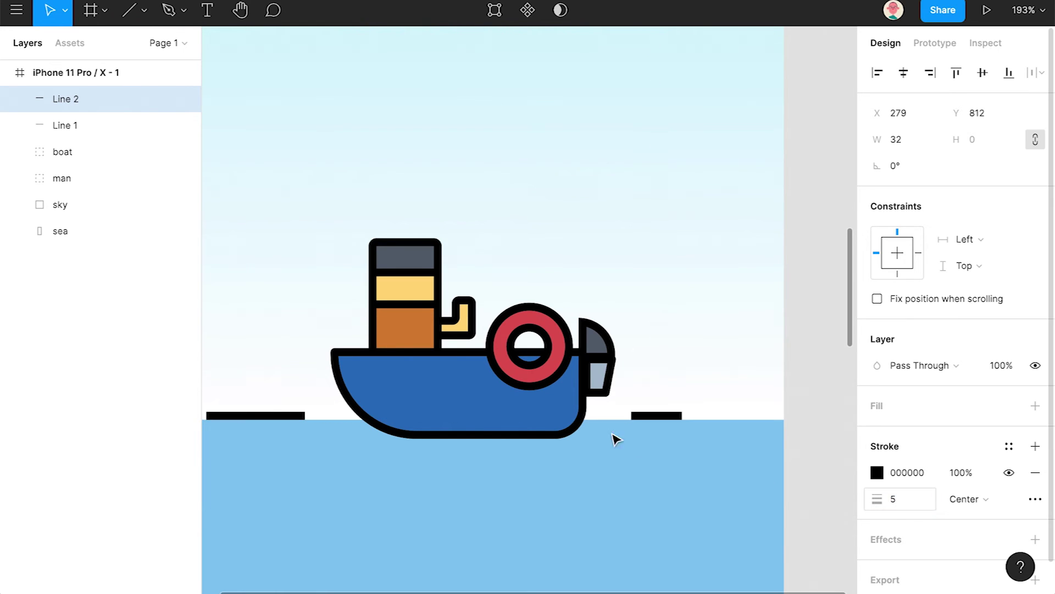
pyautogui.moveTo(666, 415); pyautogui.dragTo(742, 417)
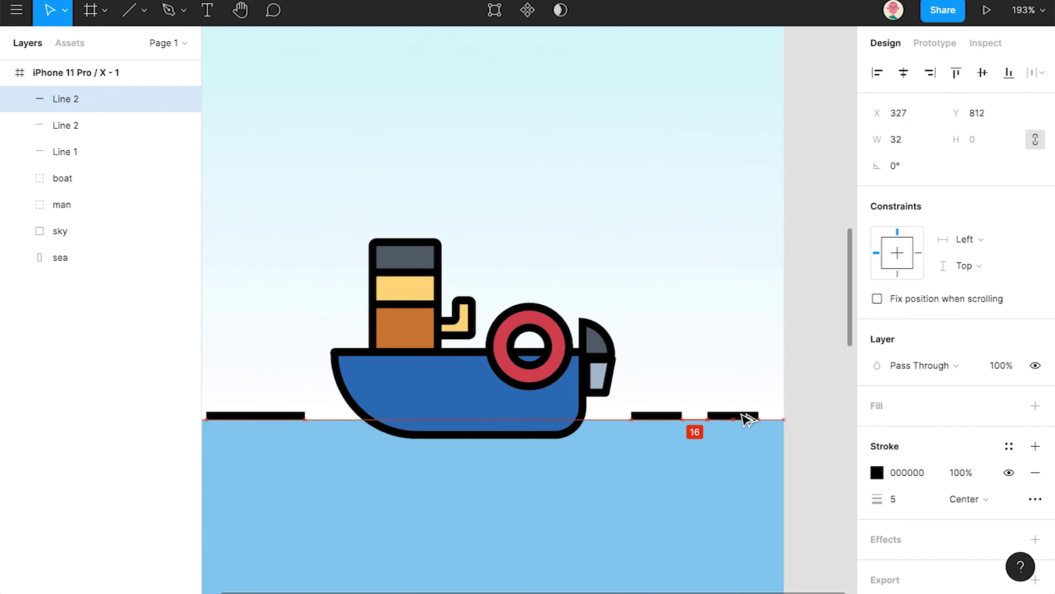
pyautogui.click(815, 419)
# Draw a circle about 62 by 62 in the upper-left part of the sky
pyautogui.scroll(-3, 506, 316)
pyautogui.scroll(-5, 506, 316)
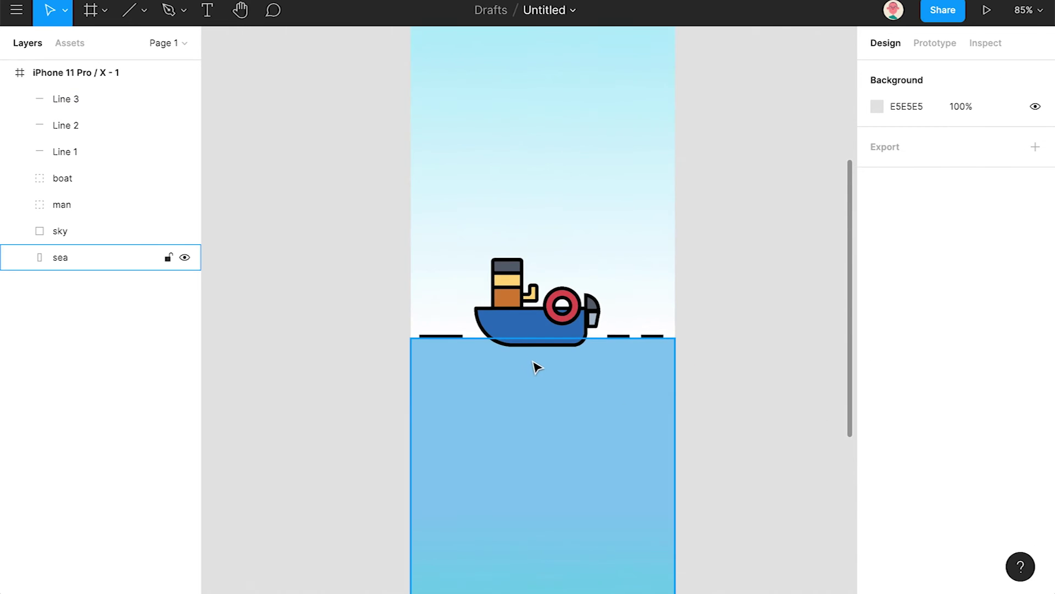
pyautogui.scroll(3, 532, 349)
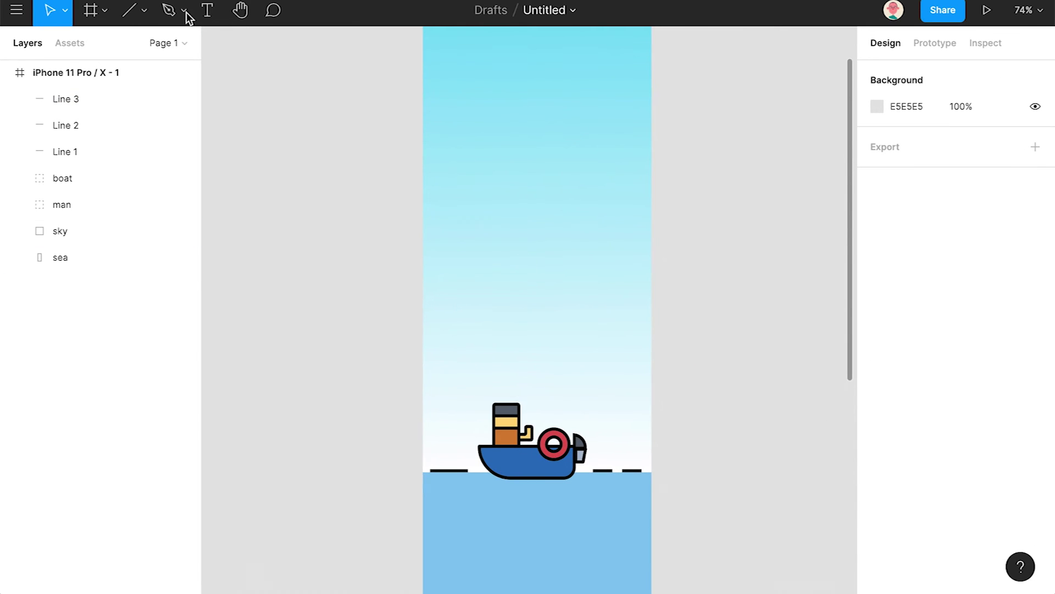
pyautogui.click(144, 11)
pyautogui.click(113, 106)
pyautogui.scroll(3, 466, 160)
pyautogui.moveTo(438, 107); pyautogui.dragTo(472, 146)
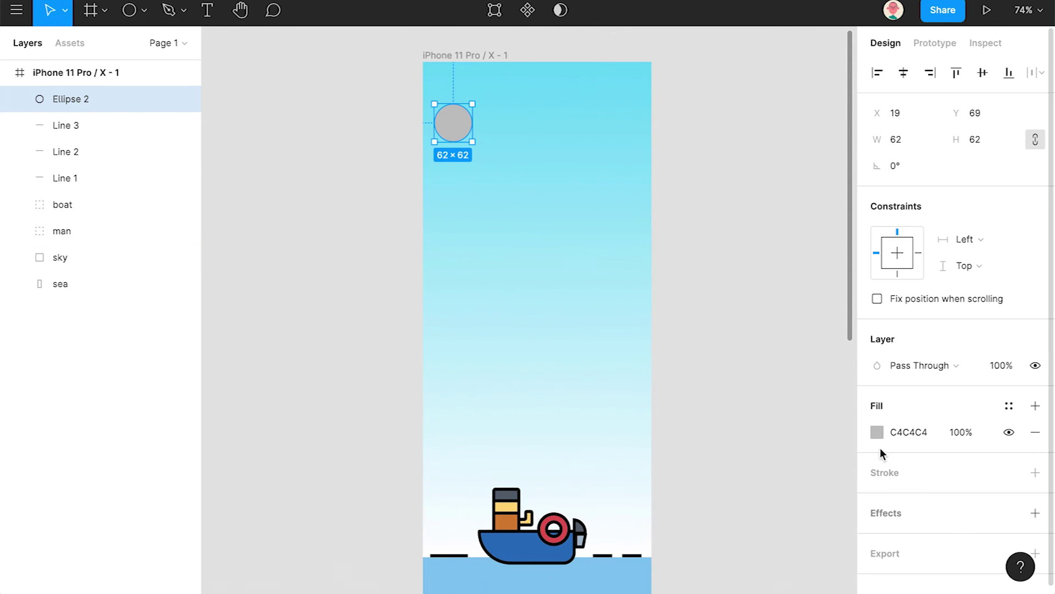
# Fill the circle in the sky with yellow F6E22E and give it a black stroke of thickness 5
pyautogui.click(876, 434)
pyautogui.moveTo(736, 405); pyautogui.dragTo(732, 404)
pyautogui.moveTo(794, 196); pyautogui.dragTo(820, 197)
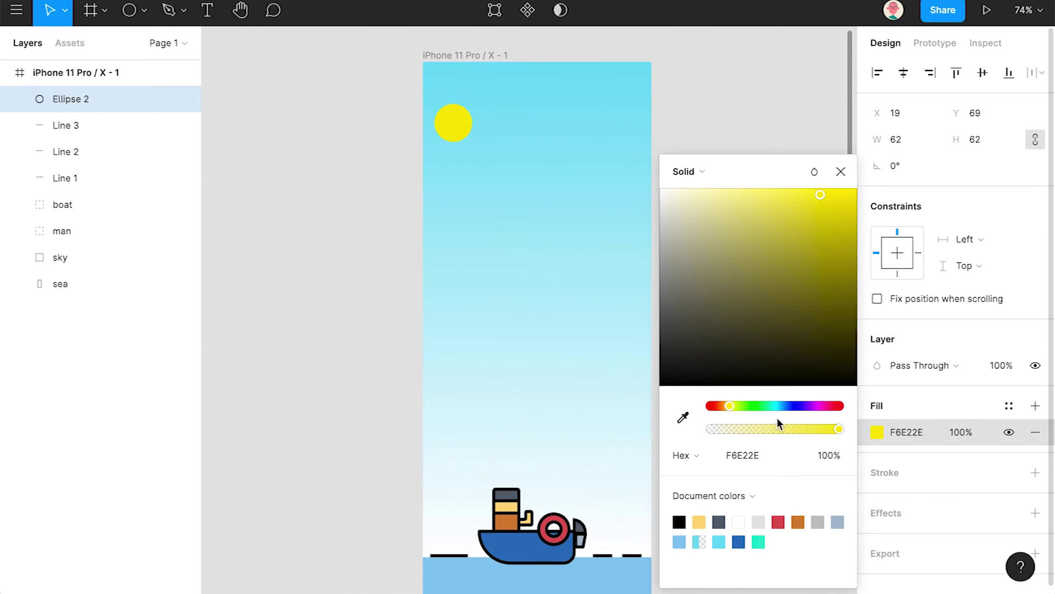
pyautogui.click(902, 473)
pyautogui.click(1036, 472)
pyautogui.click(895, 525)
pyautogui.write('5')
pyautogui.click(711, 294)
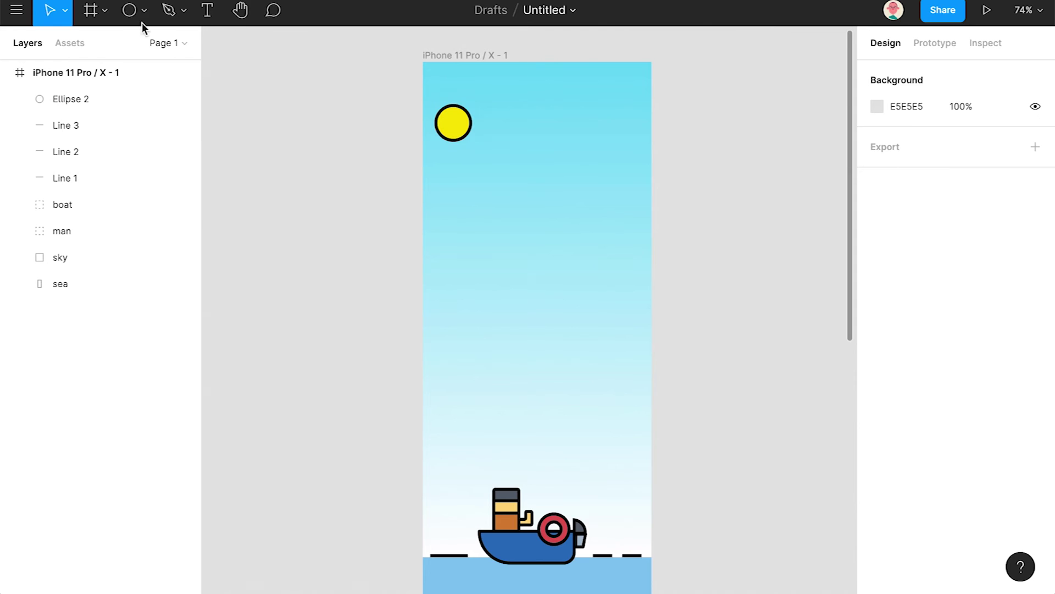
# Build a cluster of four overlapping circles below the sun, about 102 by 78 overall
pyautogui.click(130, 10)
pyautogui.moveTo(491, 255)
pyautogui.mouseDown()
pyautogui.moveTo(460, 223)
pyautogui.moveTo(504, 250)
pyautogui.moveTo(484, 260)
pyautogui.moveTo(499, 261)
pyautogui.mouseUp()
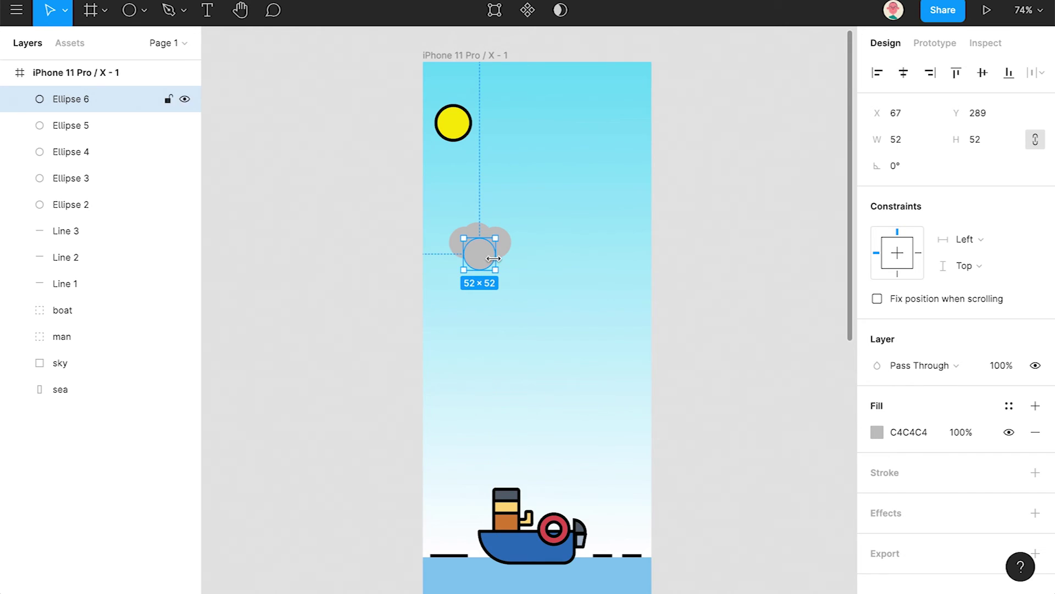
pyautogui.click(617, 266)
# Unite the four overlapping circles and flatten them into a single cloud shape
pyautogui.click(502, 242)
pyautogui.keyDown('shift'); pyautogui.click(64, 100); pyautogui.keyUp('shift')
pyautogui.keyDown('shift'); pyautogui.click(78, 177); pyautogui.keyUp('shift')
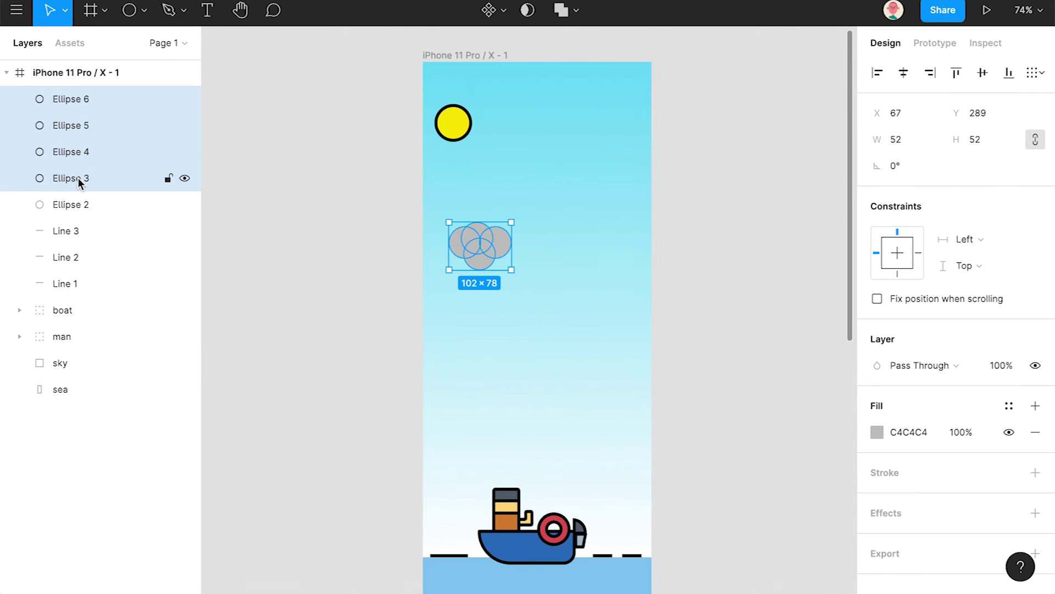
pyautogui.hotkey('ctrl', 'alt', 'u')
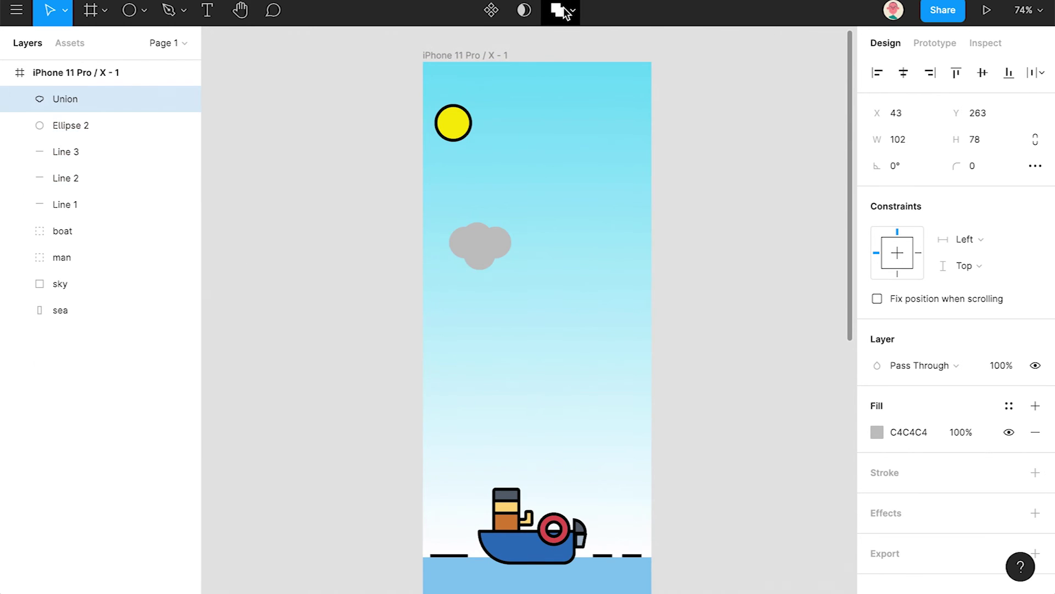
pyautogui.hotkey('ctrl', 'e')
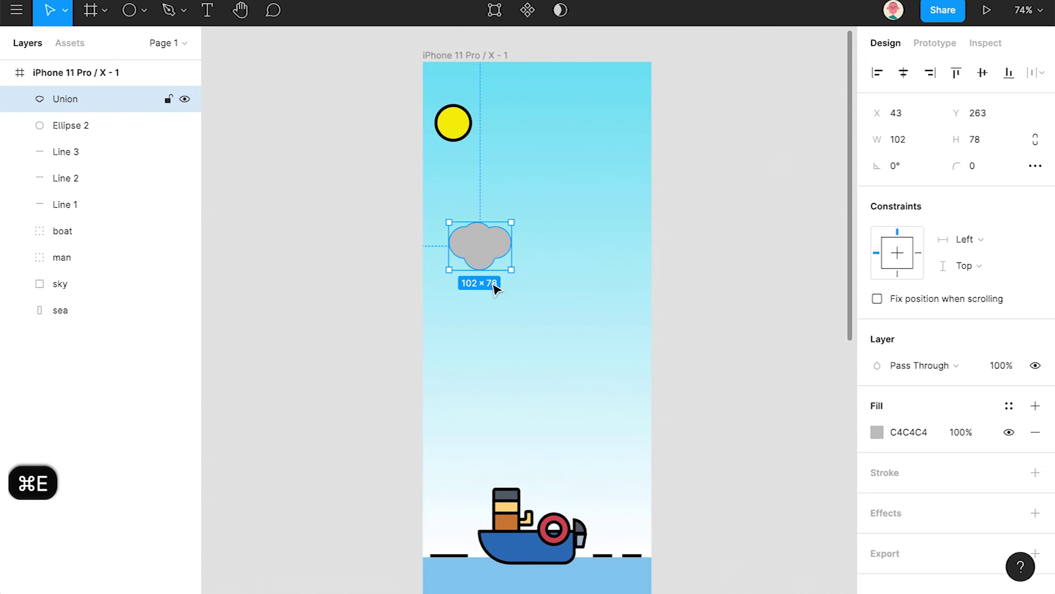
# Change the cloud shape's fill from grey to white
pyautogui.click(877, 431)
pyautogui.moveTo(676, 198); pyautogui.dragTo(662, 196)
pyautogui.click(841, 171)
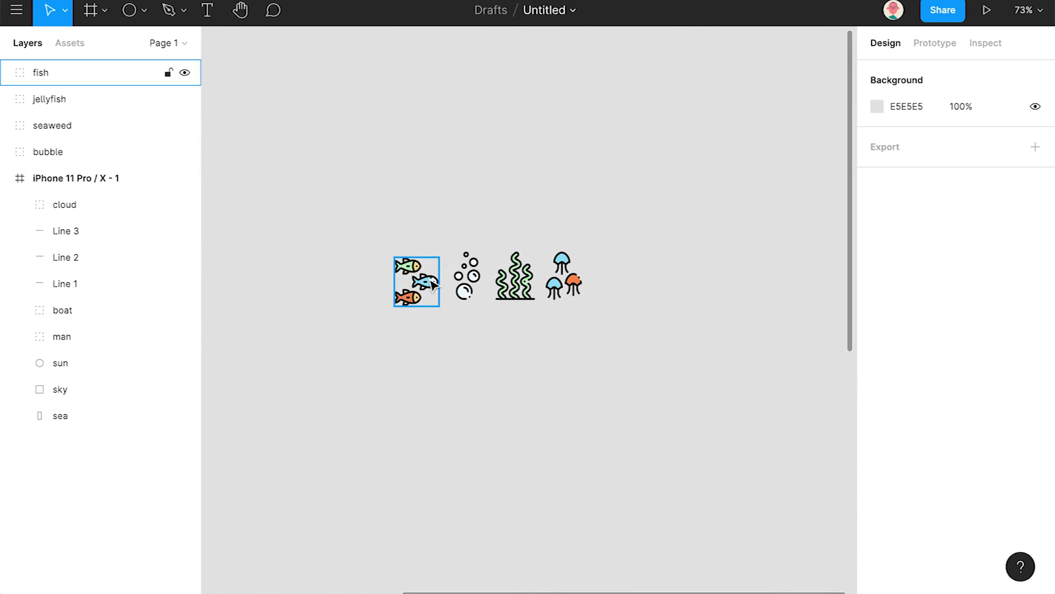
pyautogui.click(437, 282)
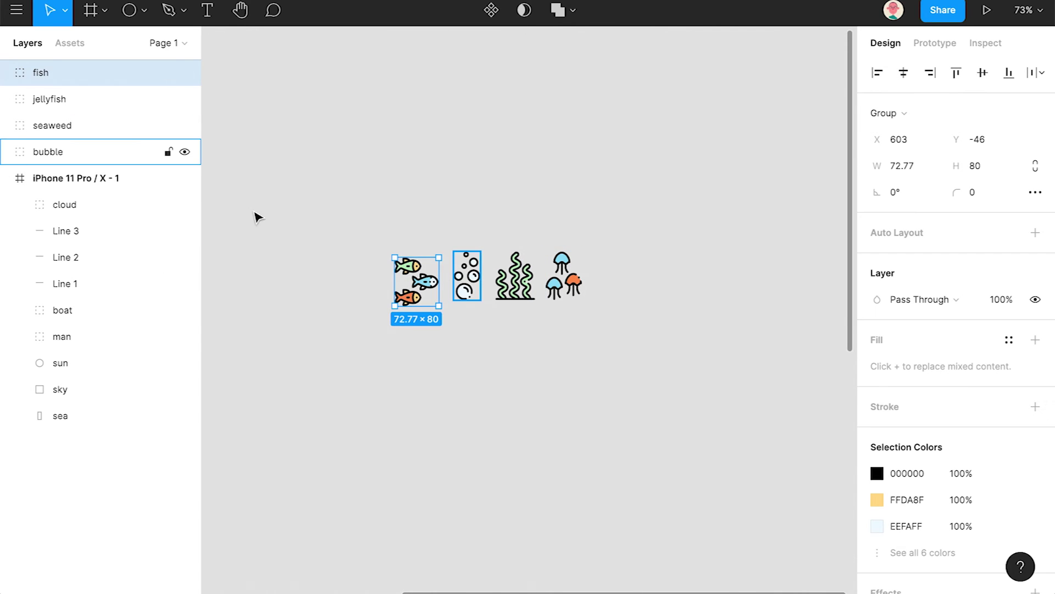
pyautogui.keyDown('shift'); pyautogui.click(53, 152); pyautogui.keyUp('shift')
pyautogui.click(478, 89)
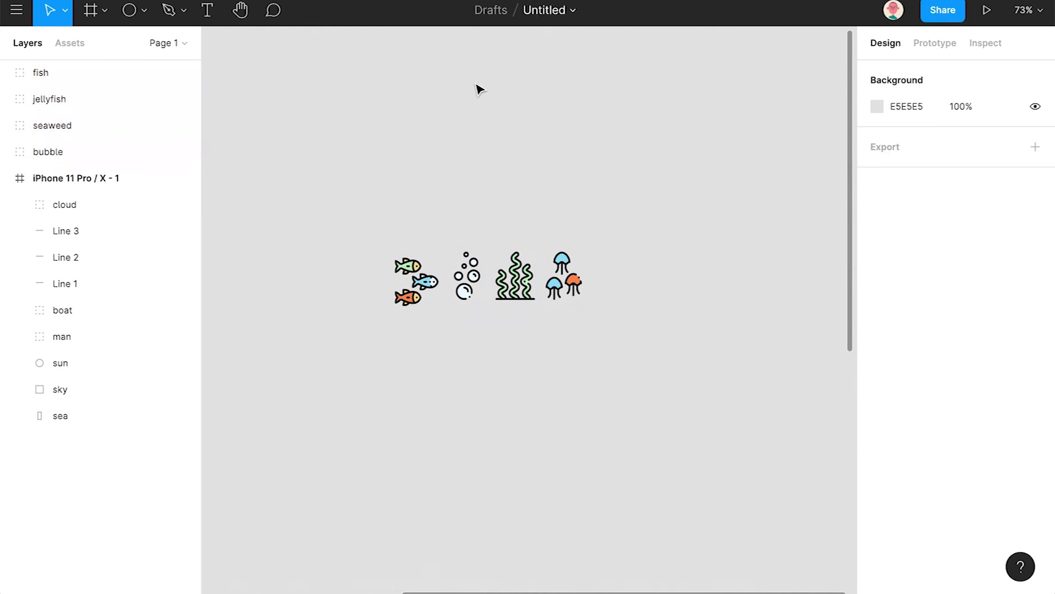
# Add a new page to the file and name it components
pyautogui.click(184, 43)
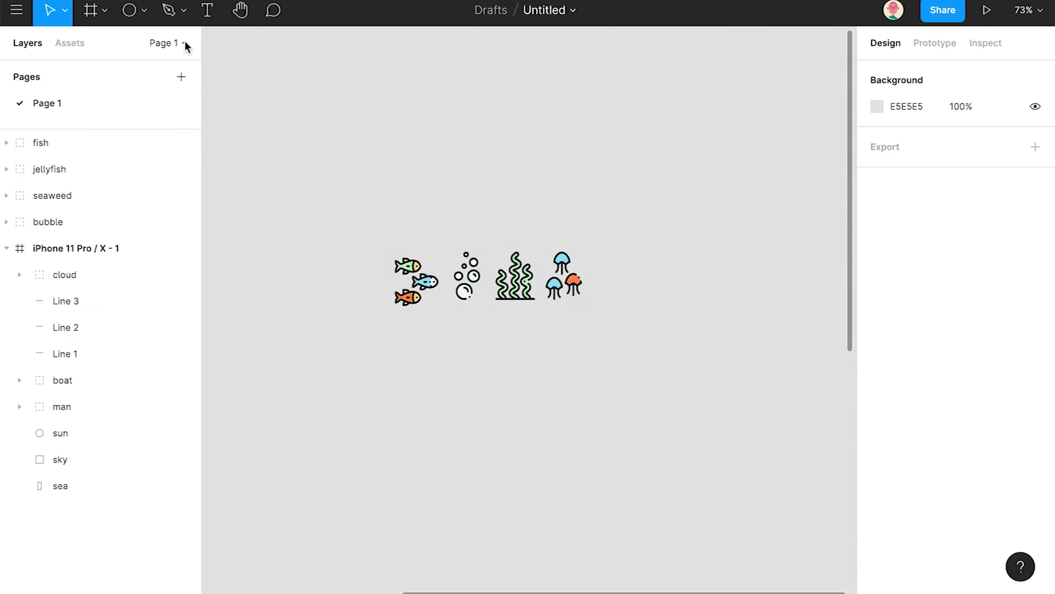
pyautogui.click(181, 77)
pyautogui.write('components')
pyautogui.press('Return')
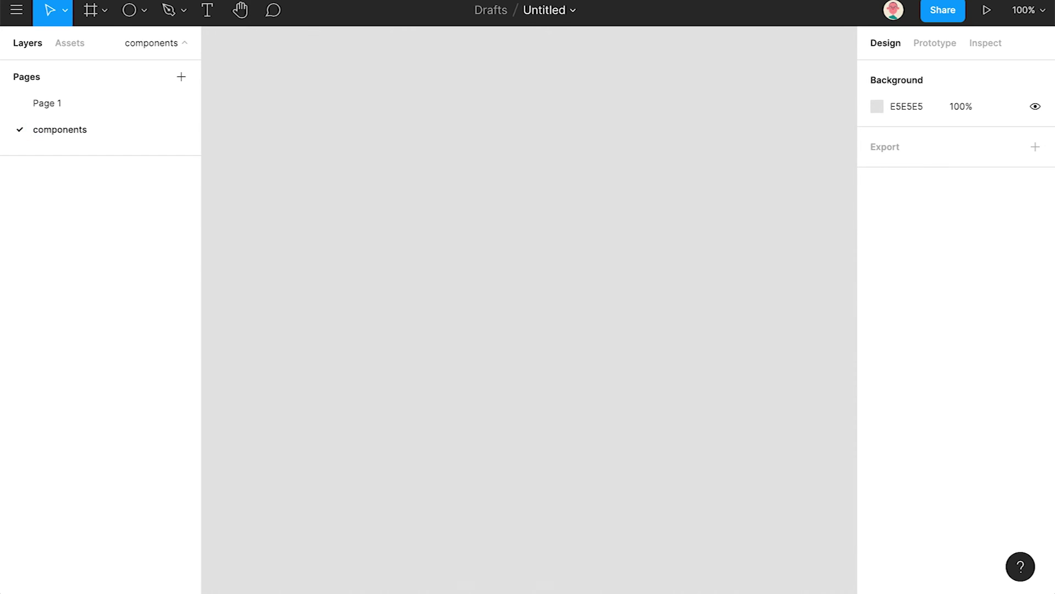
# Move the fish, jellyfish, seaweed and bubble groups from Page 1 to the components page
pyautogui.click(69, 103)
pyautogui.click(56, 178)
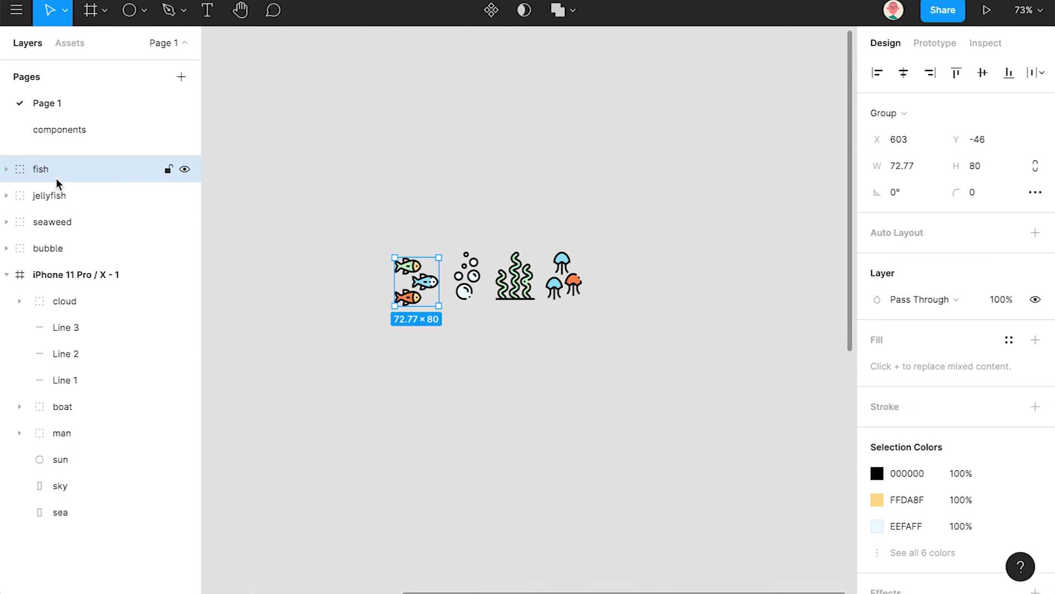
pyautogui.keyDown('shift'); pyautogui.click(60, 245); pyautogui.keyUp('shift')
pyautogui.press('super+x')
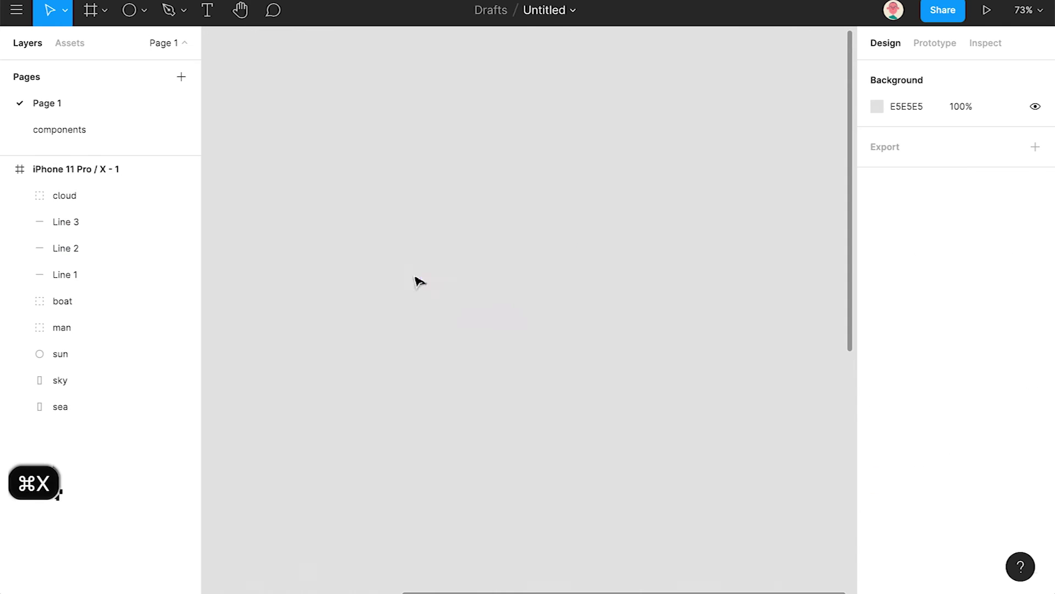
pyautogui.click(75, 129)
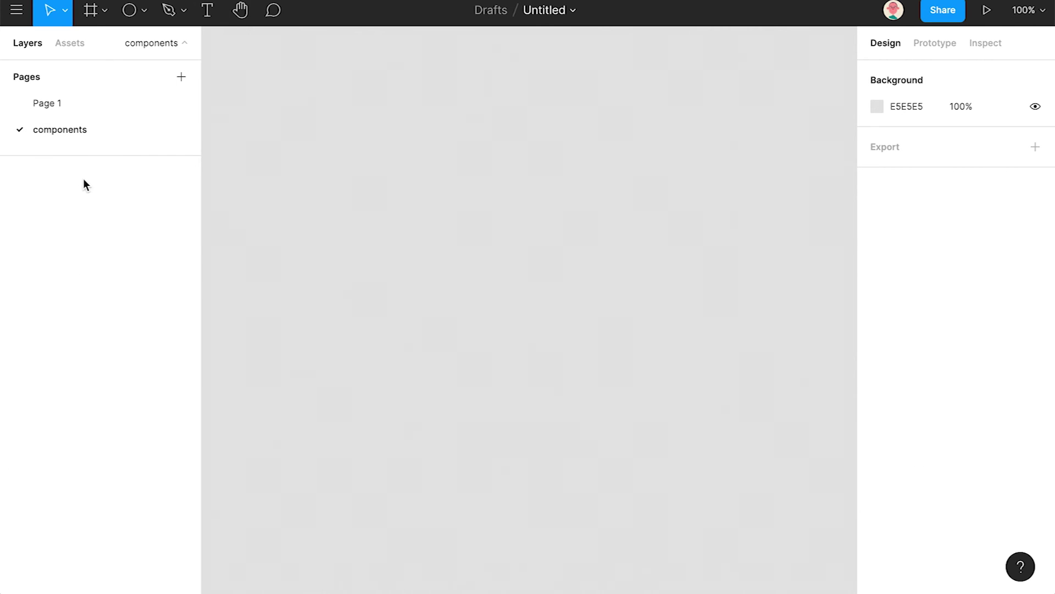
pyautogui.press('super+v')
pyautogui.click(431, 155)
# Turn the fish, bubble, seaweed and jellyfish groups into four separate components
pyautogui.click(326, 316)
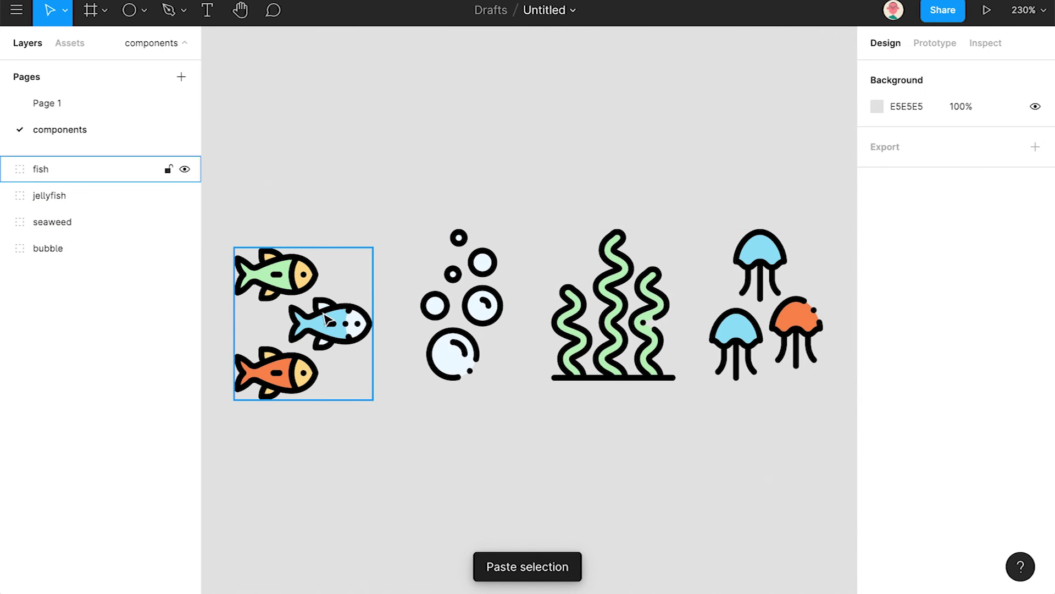
pyautogui.click(325, 317)
pyautogui.click(491, 10)
pyautogui.click(462, 305)
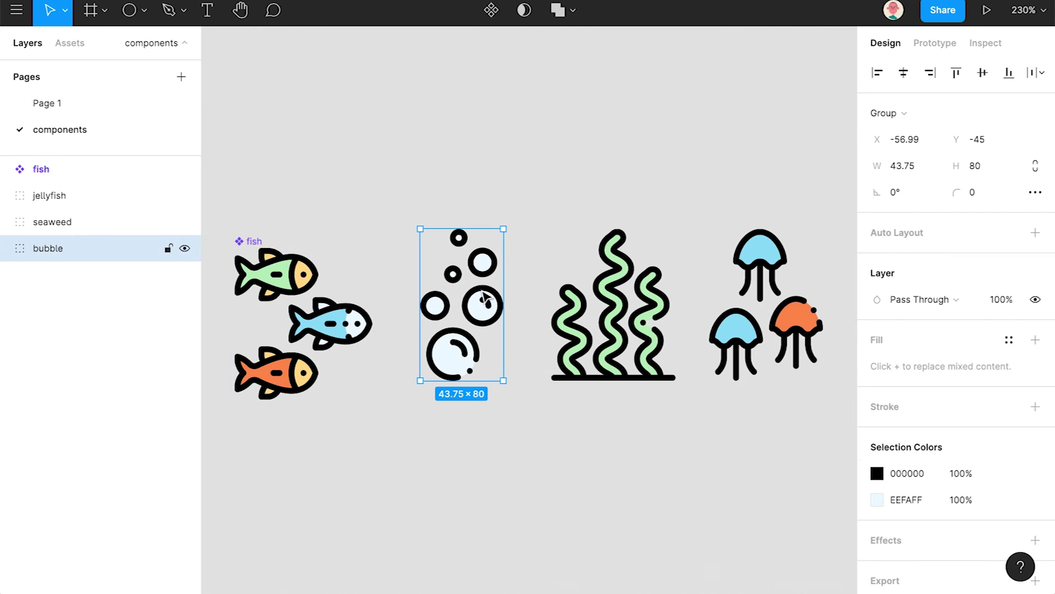
pyautogui.click(491, 10)
pyautogui.click(610, 278)
pyautogui.click(493, 12)
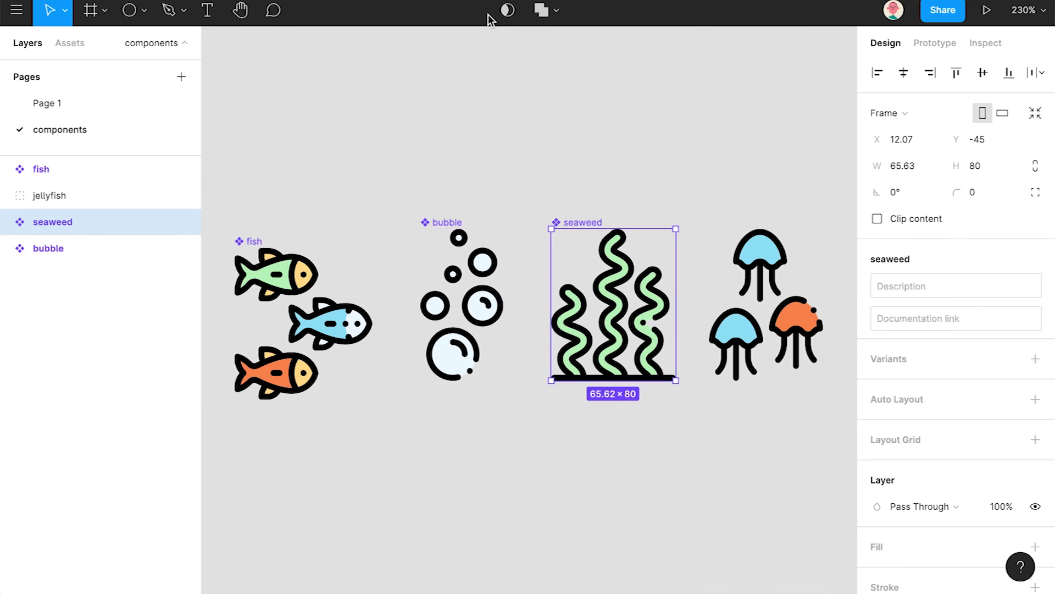
pyautogui.click(762, 260)
pyautogui.click(492, 14)
pyautogui.click(402, 157)
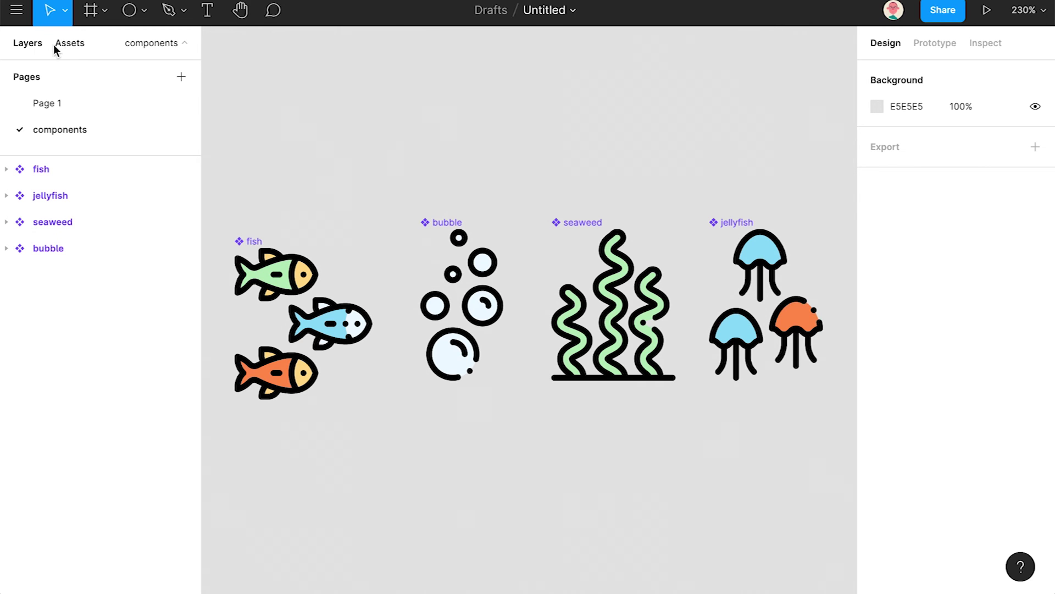
# Return to Page 1 and place a seaweed component instance in the bottom-left corner of the sea
pyautogui.click(49, 104)
pyautogui.scroll(-5, 404, 243)
pyautogui.moveTo(262, 332); pyautogui.dragTo(455, 271)
pyautogui.scroll(-2, 407, 454)
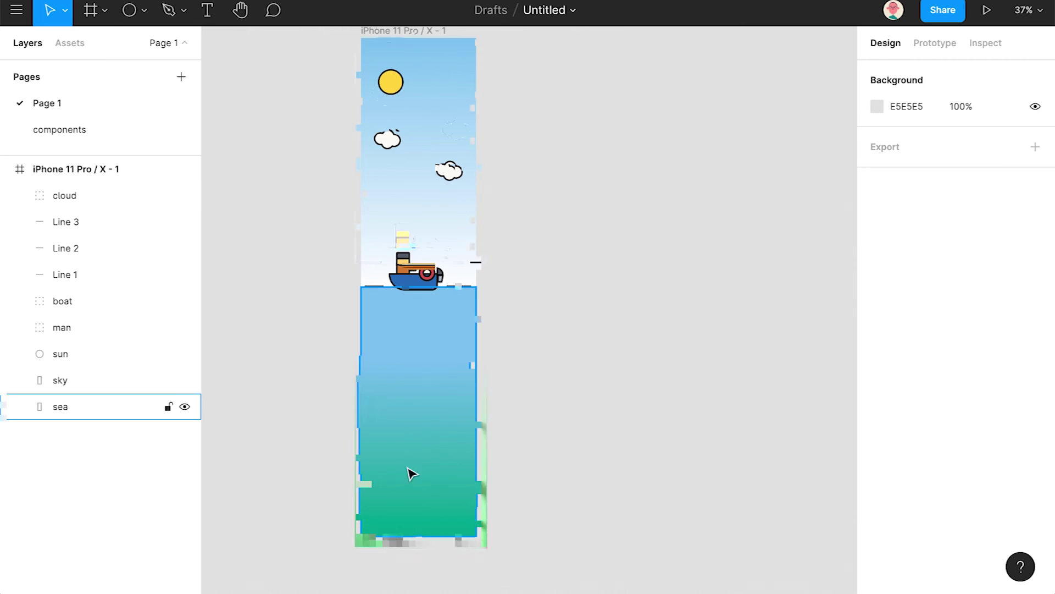
pyautogui.scroll(2, 411, 474)
pyautogui.click(70, 43)
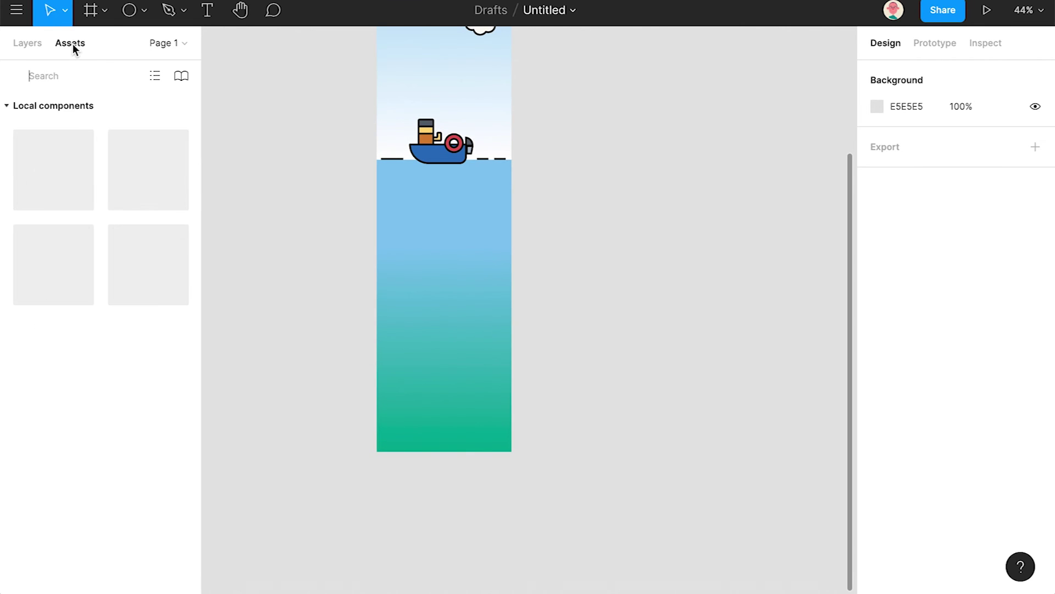
pyautogui.moveTo(148, 264); pyautogui.dragTo(394, 438)
pyautogui.scroll(8, 390, 451)
pyautogui.scroll(-2, 394, 434)
pyautogui.scroll(-1, 393, 434)
# Add a second seaweed instance beside the first on the sea floor, enlarged to about 110 by 134
pyautogui.moveTo(158, 290); pyautogui.dragTo(445, 457)
pyautogui.moveTo(467, 403); pyautogui.dragTo(483, 381)
pyautogui.moveTo(446, 428); pyautogui.dragTo(449, 420)
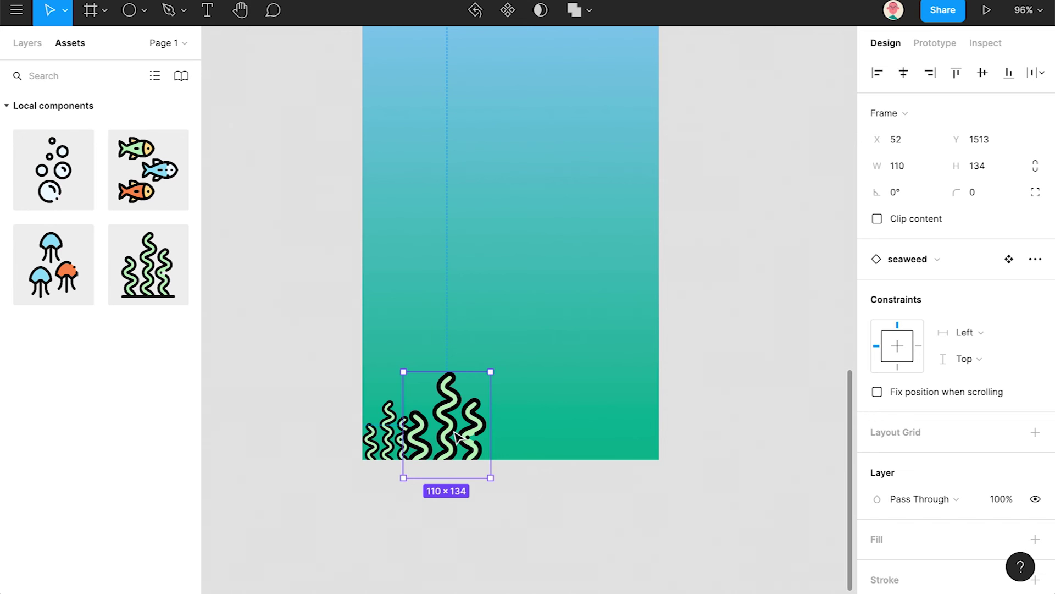
# Duplicate the seaweed pair to the right and add another small seaweed copy to fill the rest of the sea floor
pyautogui.click(384, 449)
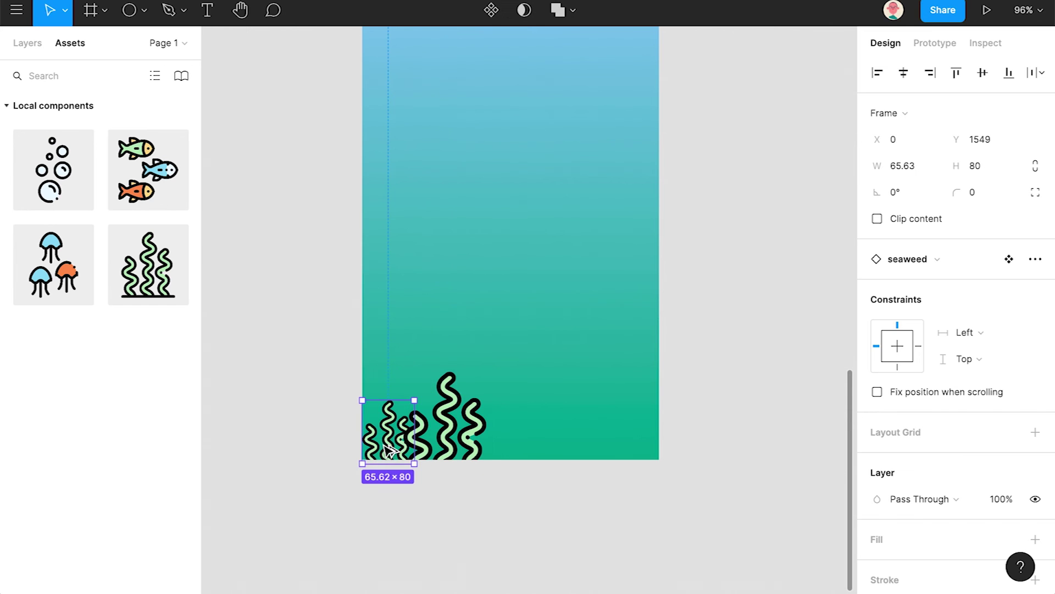
pyautogui.keyDown('shift'); pyautogui.click(448, 438); pyautogui.keyUp('shift')
pyautogui.moveTo(474, 445); pyautogui.dragTo(596, 442)
pyautogui.click(631, 491)
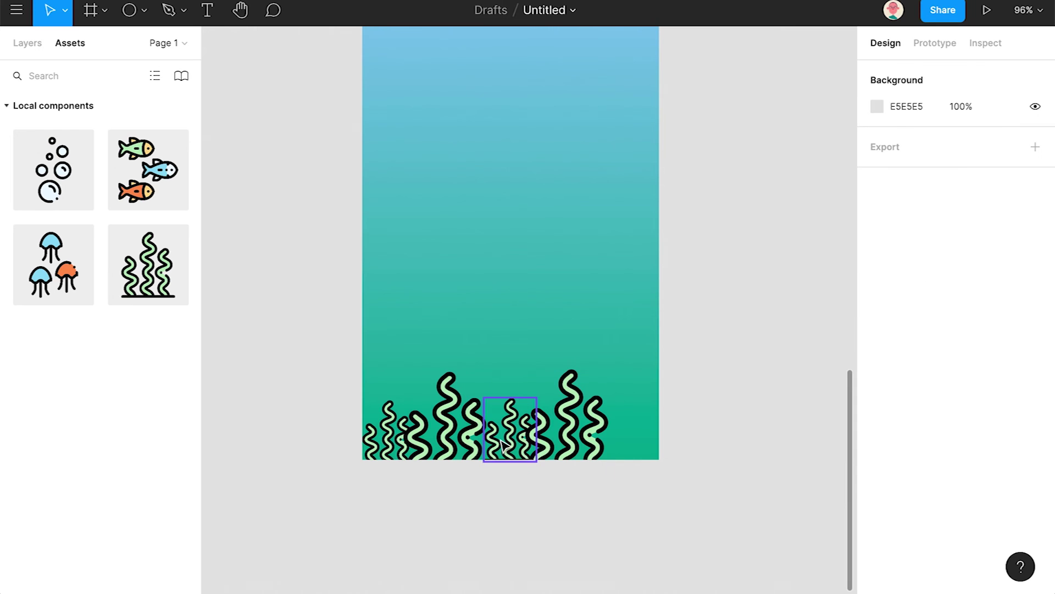
pyautogui.click(512, 443)
pyautogui.moveTo(577, 444); pyautogui.dragTo(636, 444)
pyautogui.click(695, 431)
# Place bubble component instances at scattered spots throughout the sea
pyautogui.scroll(-2, 523, 266)
pyautogui.moveTo(523, 266); pyautogui.dragTo(524, 314)
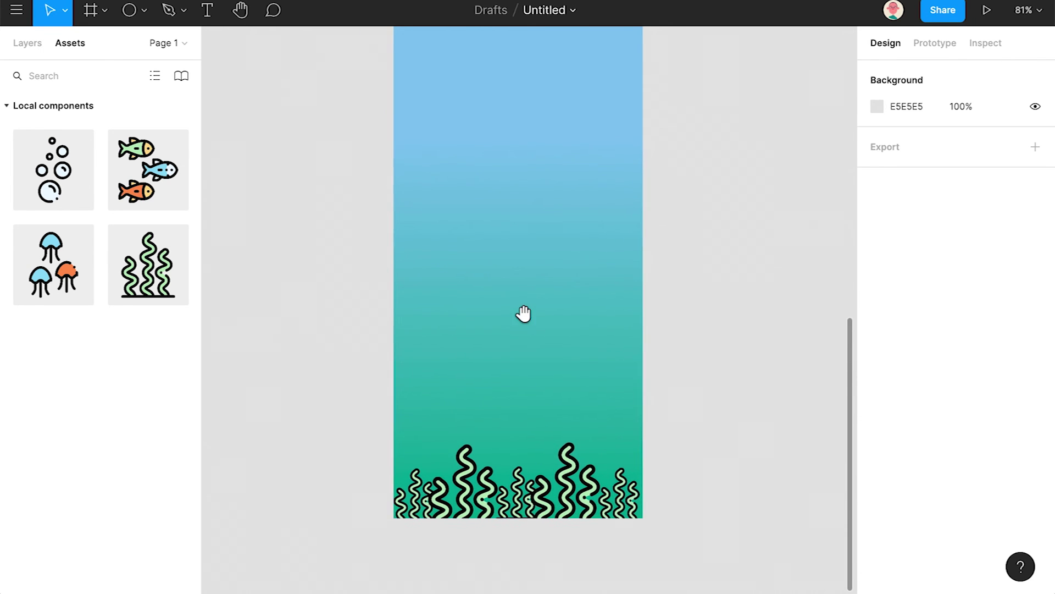
pyautogui.scroll(-2, 523, 313)
pyautogui.moveTo(53, 169); pyautogui.dragTo(573, 234)
pyautogui.moveTo(482, 299); pyautogui.dragTo(465, 412)
# Scale down the two bubble clusters in the middle of the sea together
pyautogui.click(466, 301)
pyautogui.keyDown('shift'); pyautogui.click(567, 230); pyautogui.keyUp('shift')
pyautogui.moveTo(578, 209); pyautogui.dragTo(570, 236)
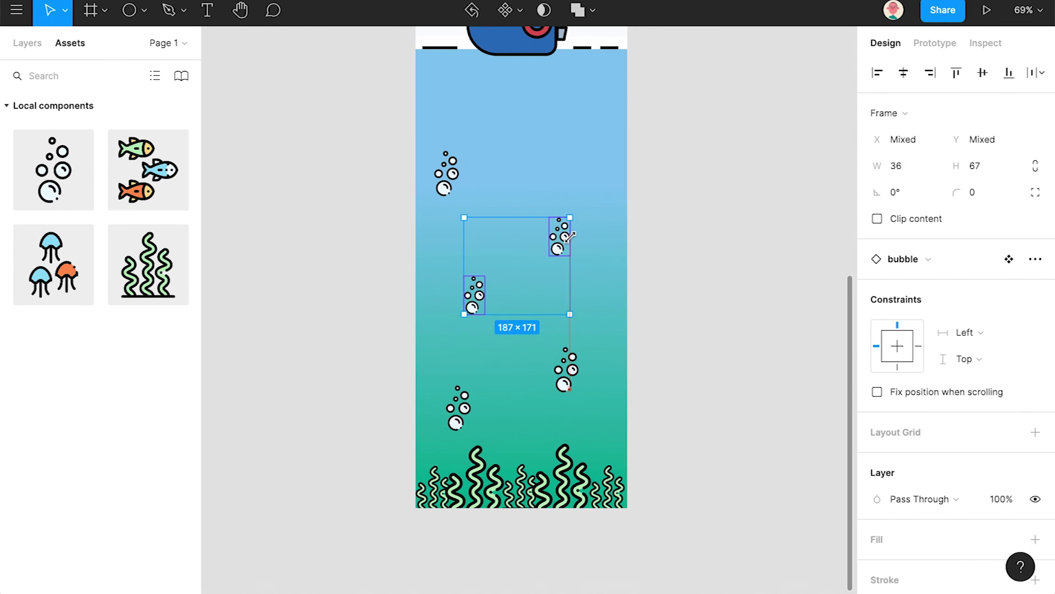
pyautogui.click(671, 213)
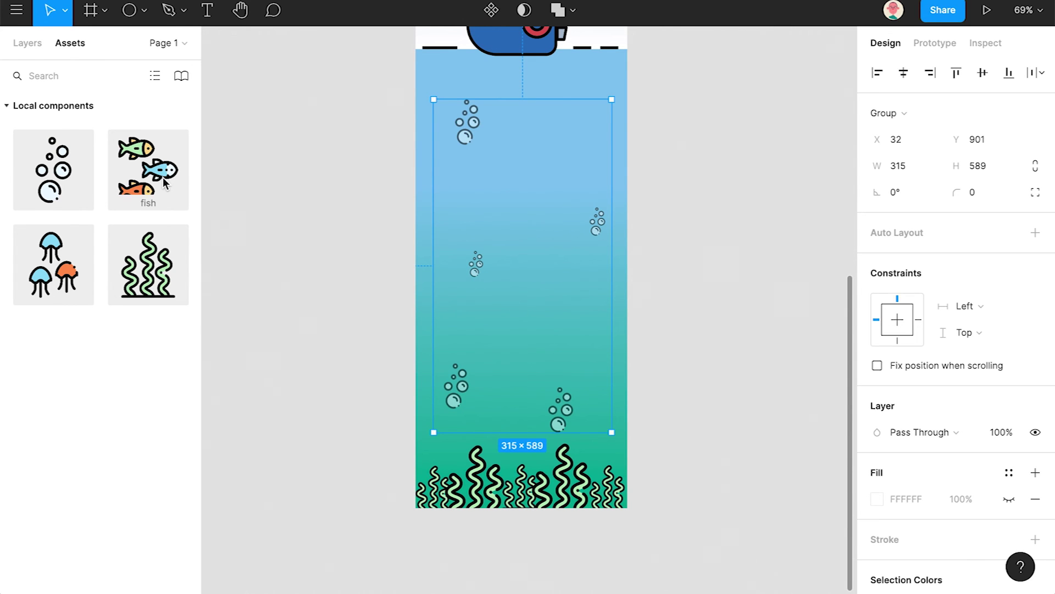
# Place a tilted jellyfish instance below the upper-left bubbles and a copy tilted the other way above the lower-right bubbles
pyautogui.moveTo(65, 275); pyautogui.dragTo(478, 206)
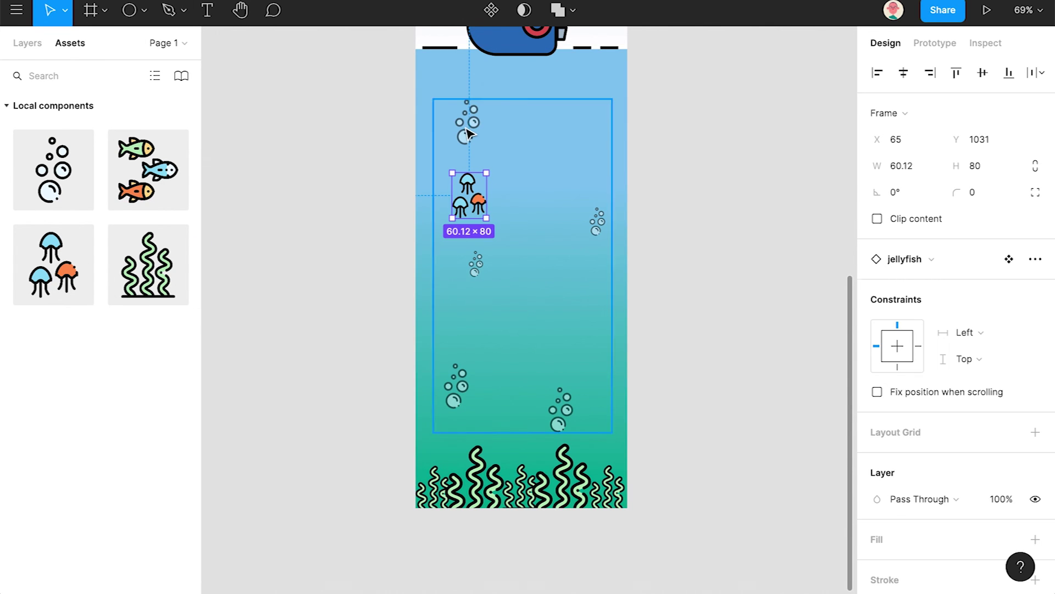
pyautogui.click(462, 121)
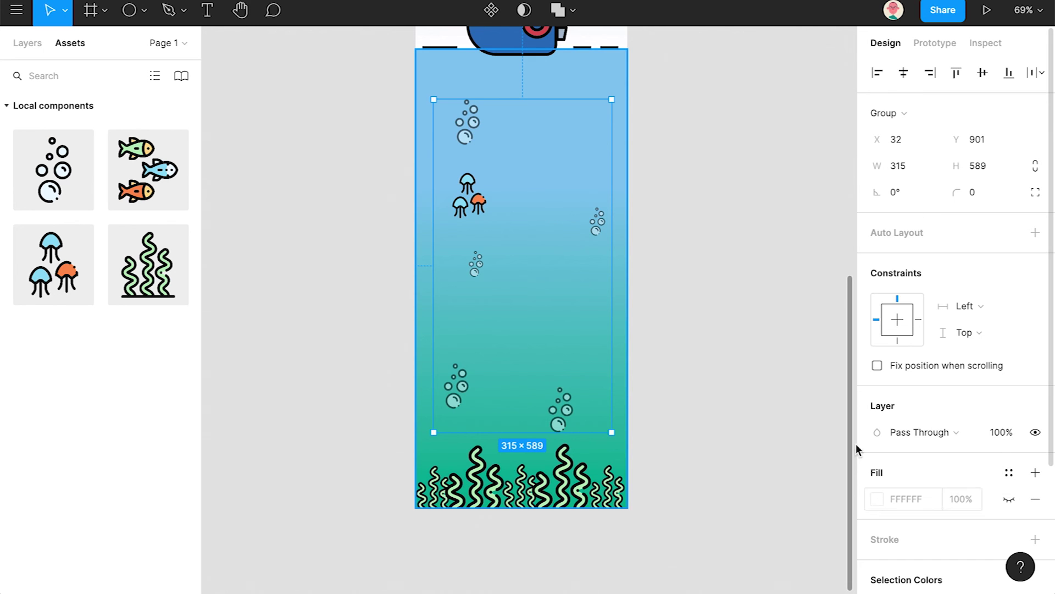
pyautogui.click(466, 198)
pyautogui.moveTo(454, 221); pyautogui.dragTo(594, 362)
pyautogui.moveTo(614, 325); pyautogui.dragTo(609, 322)
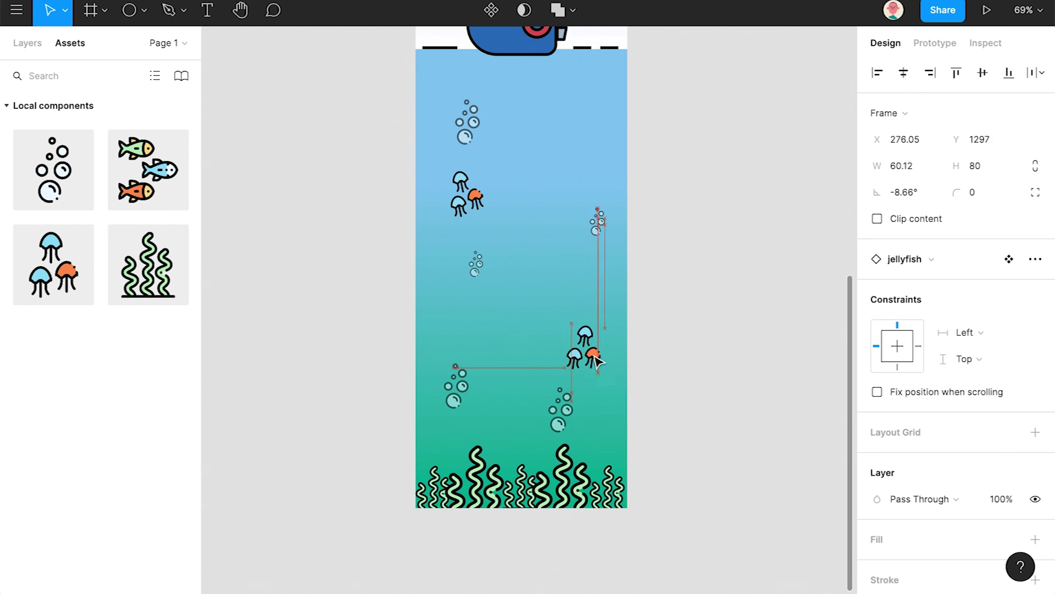
# Place fish instances in the upper-right and left-middle of the sea, plus one facing the opposite way in the centre
pyautogui.moveTo(148, 169); pyautogui.dragTo(513, 292)
pyautogui.click(570, 131)
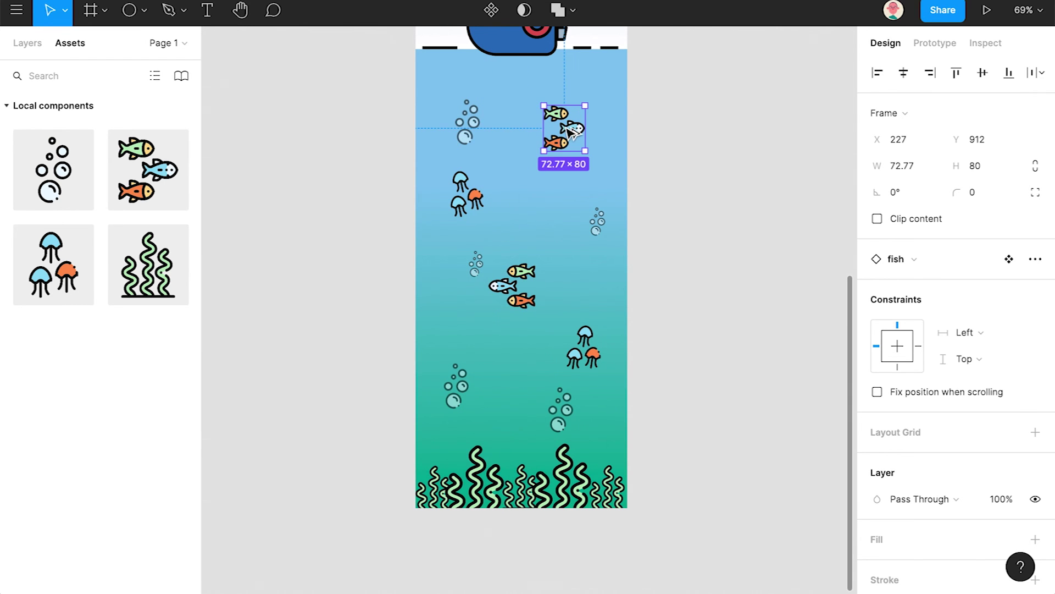
pyautogui.moveTo(576, 131); pyautogui.dragTo(460, 339)
pyautogui.moveTo(519, 293); pyautogui.dragTo(536, 268)
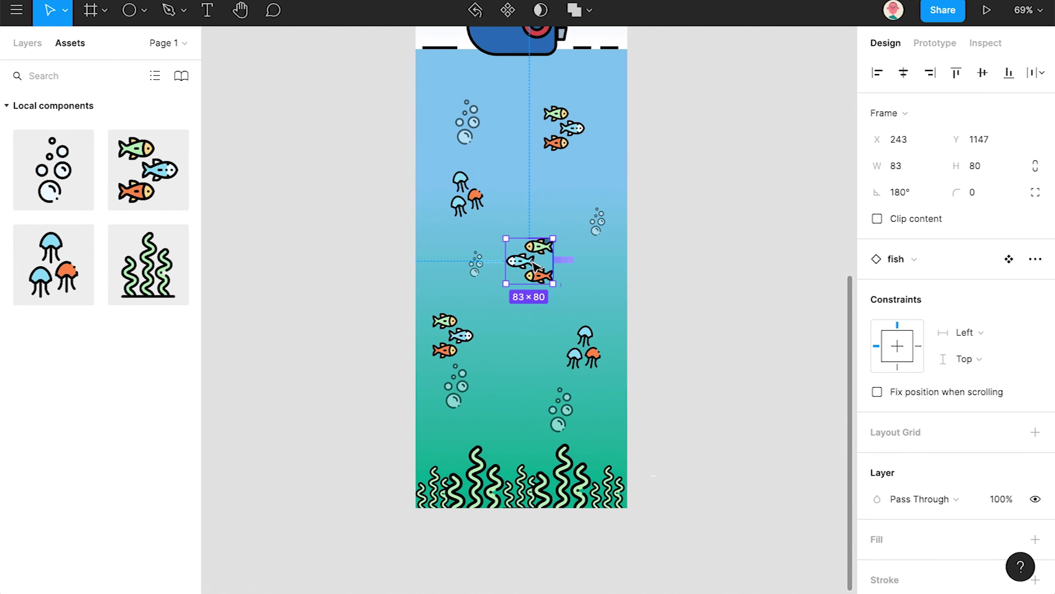
# Group all fish, jellyfish, bubbles and seaweed layers and set the group's opacity to 50%
pyautogui.click(26, 44)
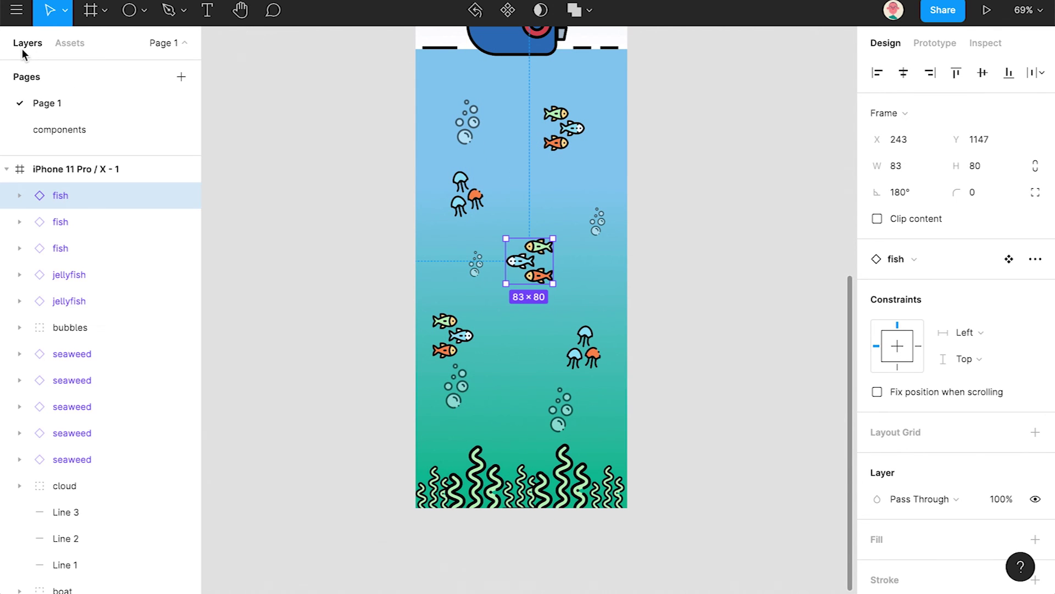
pyautogui.click(88, 327)
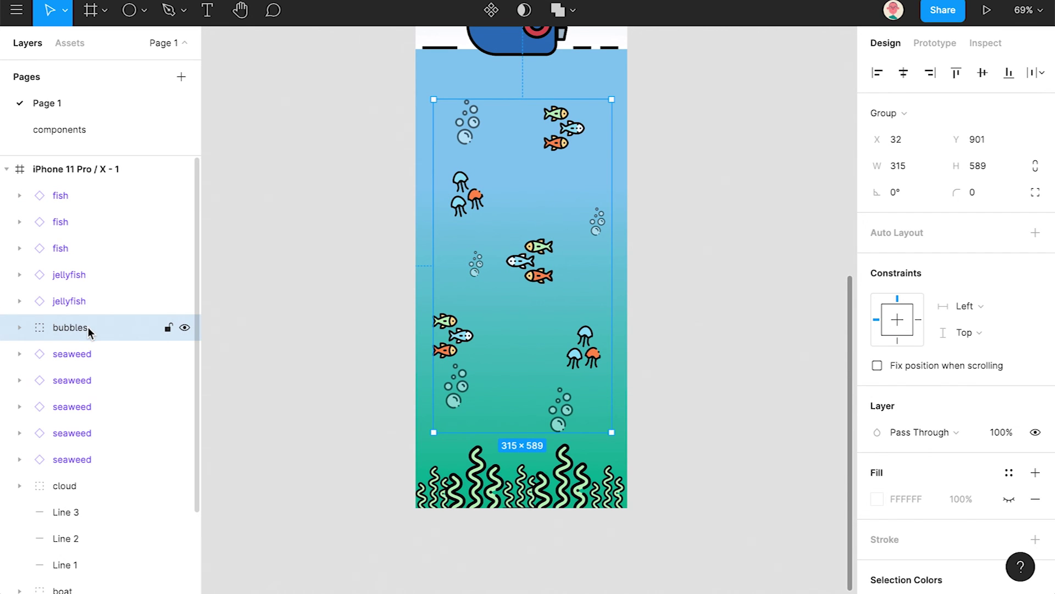
pyautogui.click(78, 358)
pyautogui.click(87, 463)
pyautogui.keyDown('shift'); pyautogui.click(80, 195); pyautogui.keyUp('shift')
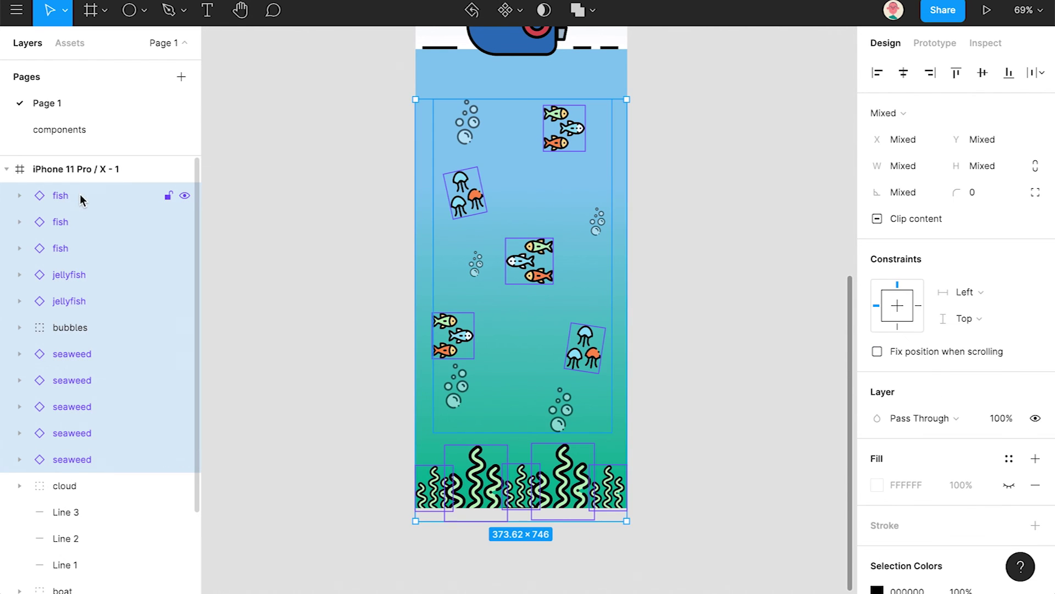
pyautogui.press('super+g')
pyautogui.click(1003, 439)
pyautogui.press('Return')
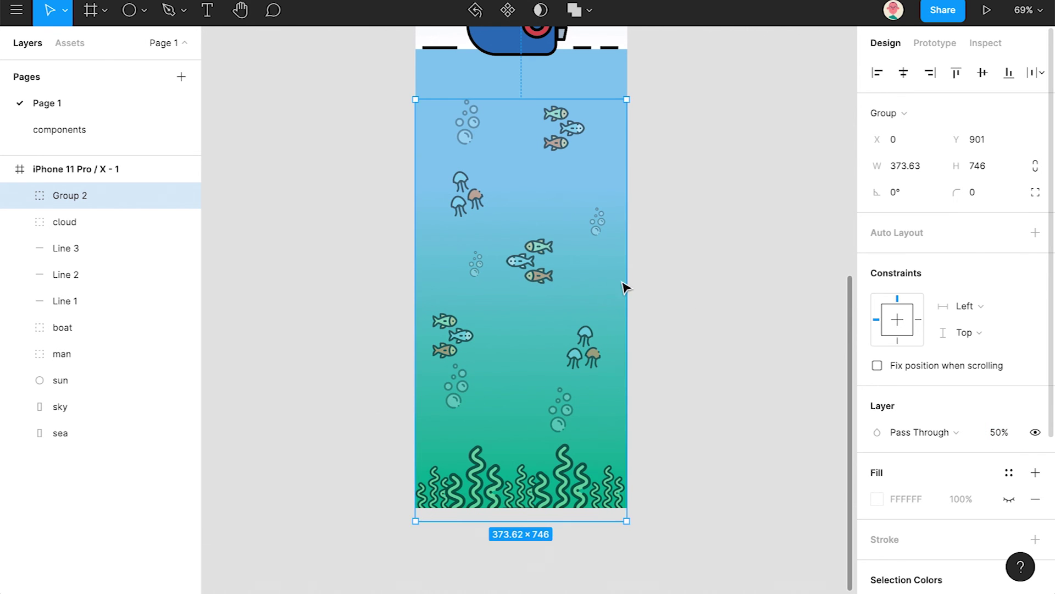
pyautogui.scroll(5, 660, 289)
pyautogui.scroll(-3, 725, 294)
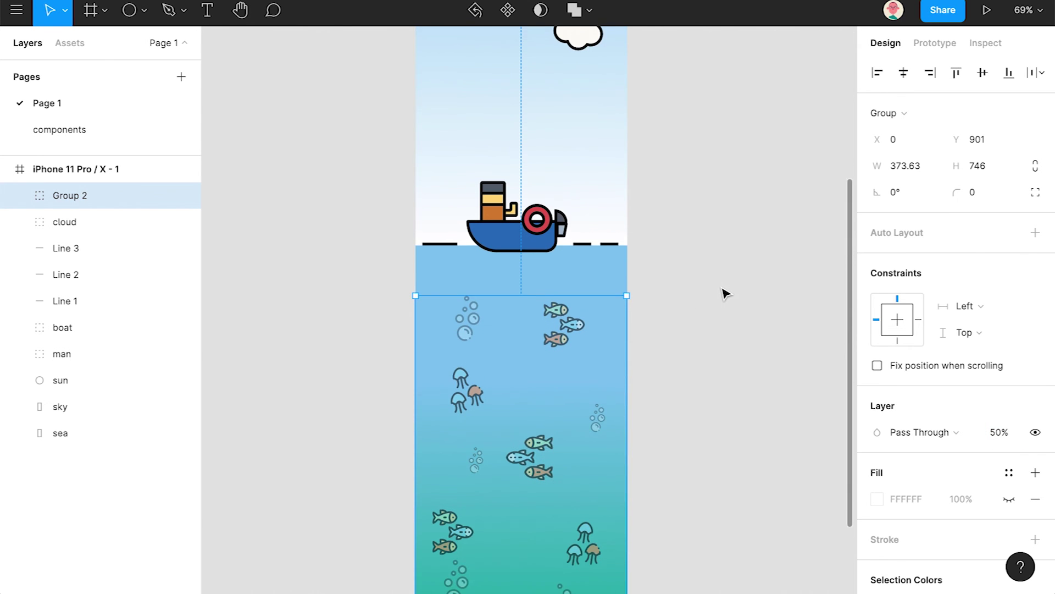
pyautogui.scroll(1, 724, 294)
pyautogui.scroll(-1, 724, 294)
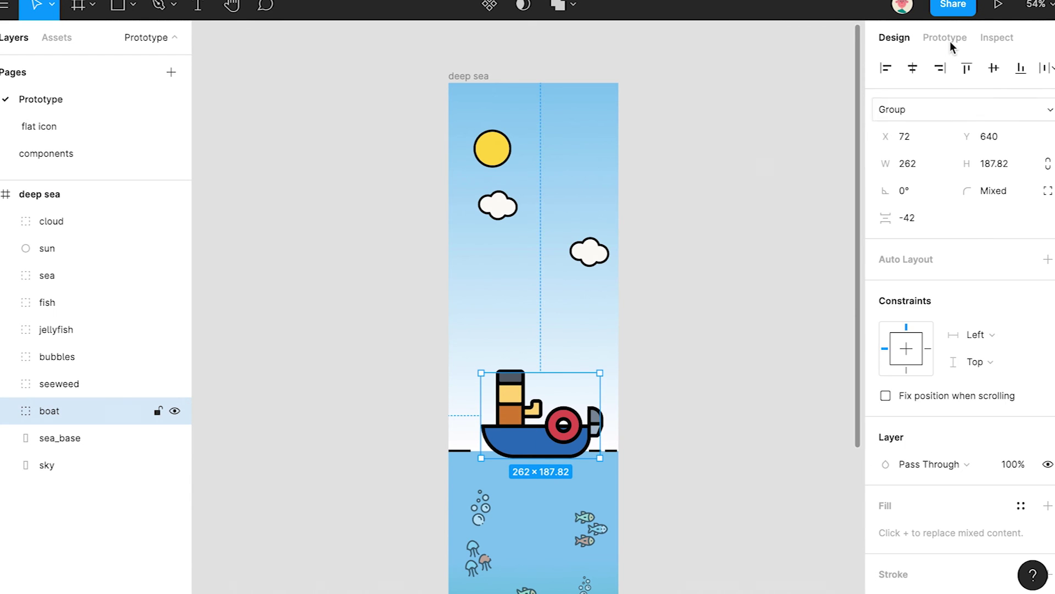
# Add an On tap prototype interaction to the boat group that scrolls to the seeweed layer
pyautogui.click(946, 39)
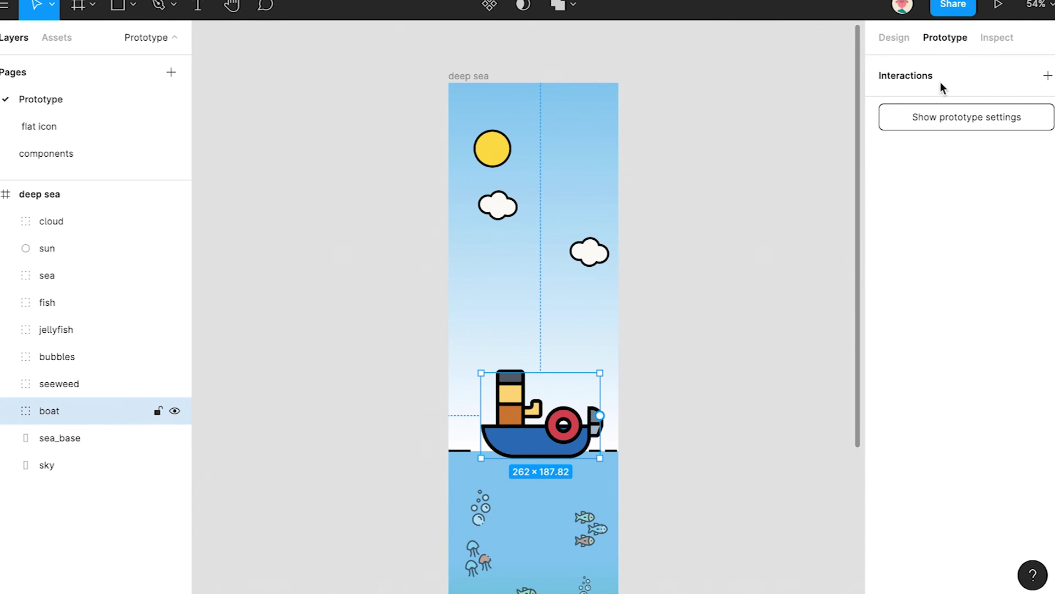
pyautogui.click(1048, 75)
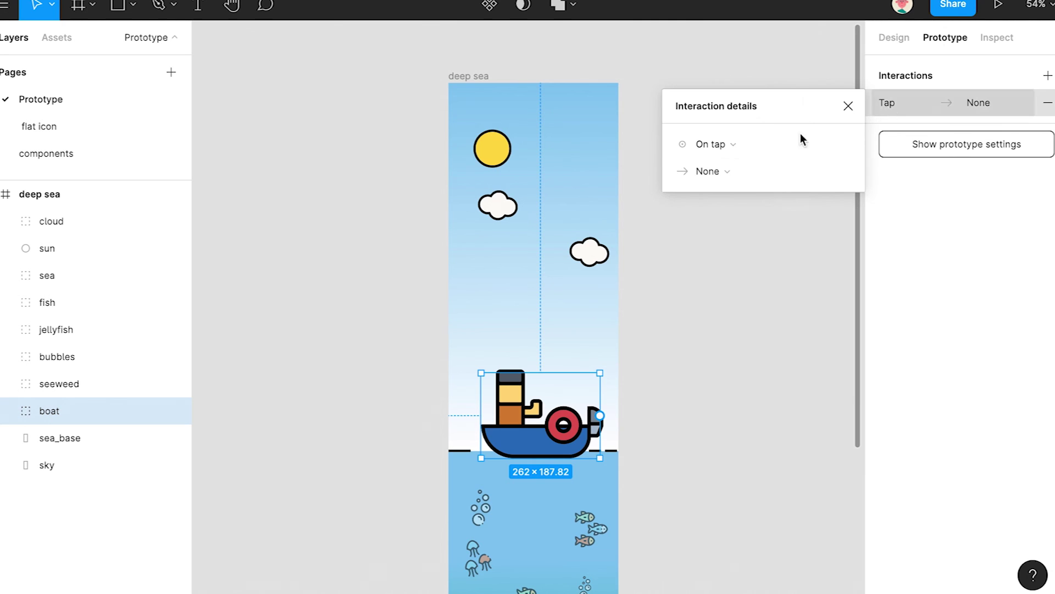
pyautogui.click(721, 170)
pyautogui.click(711, 248)
pyautogui.click(804, 174)
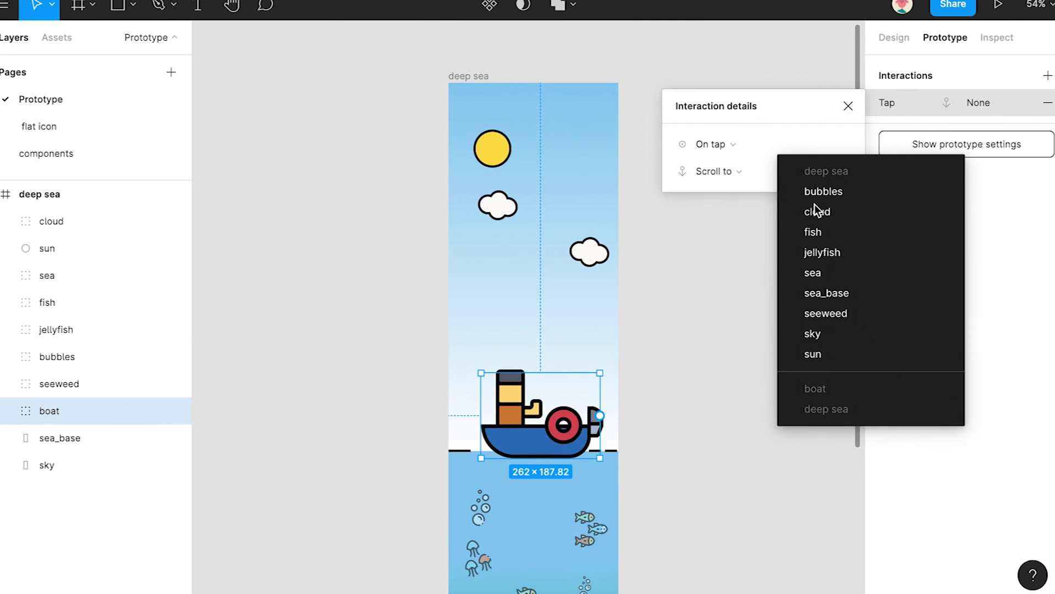
pyautogui.click(823, 310)
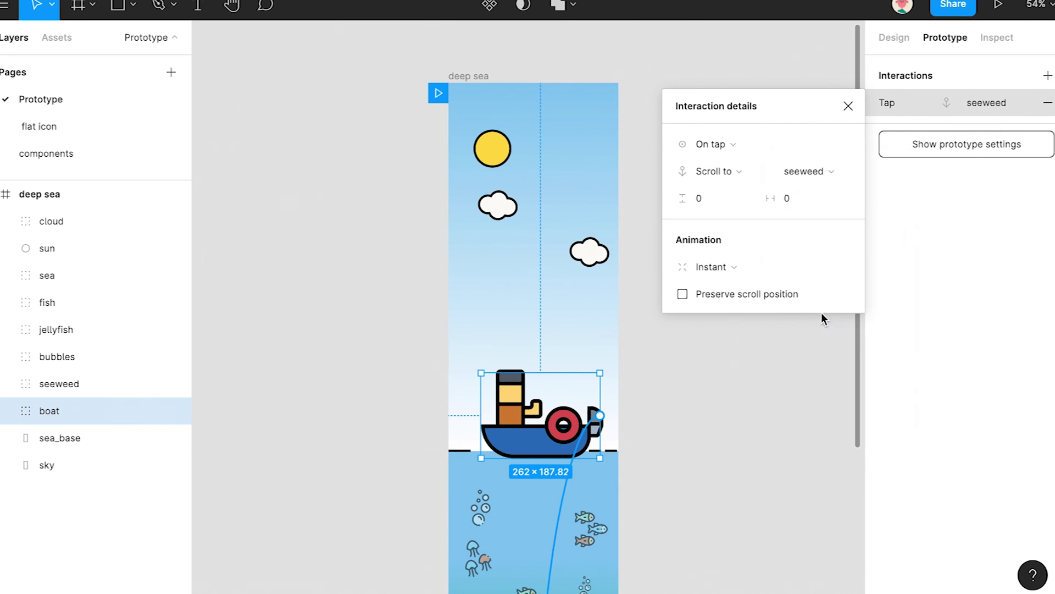
# Set the animation of the boat's scroll interaction to Animate and edit its duration
pyautogui.click(724, 266)
pyautogui.click(727, 290)
pyautogui.click(790, 296)
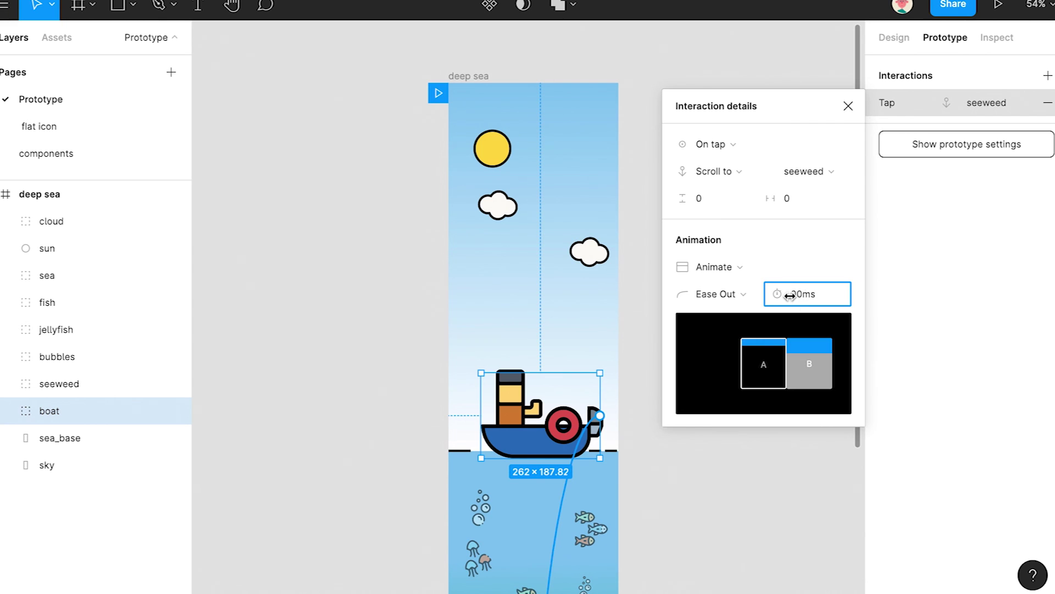
pyautogui.click(648, 325)
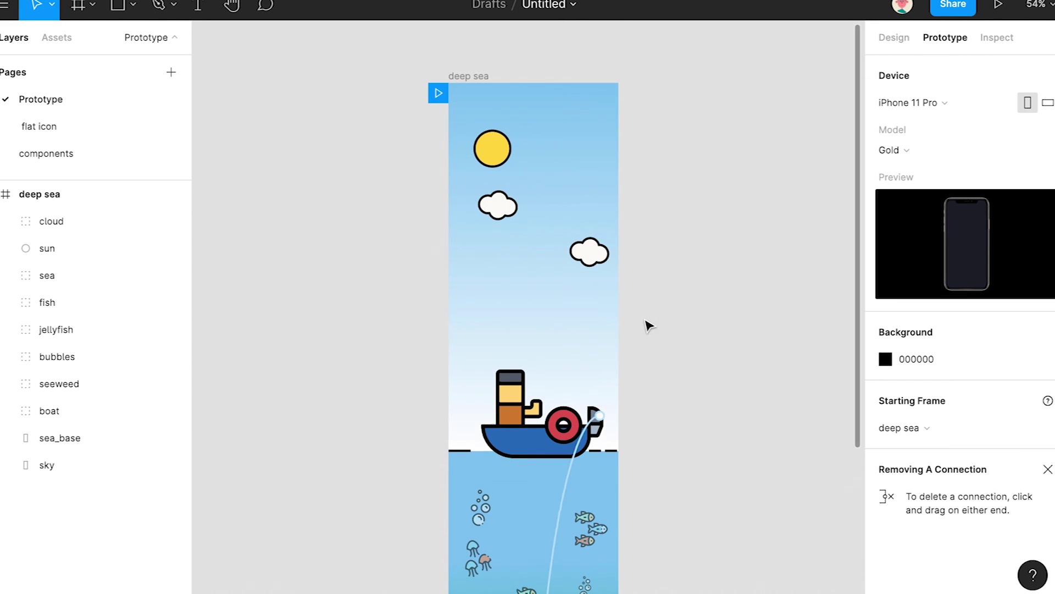
# Add an On tap prototype interaction to the seeweed group that scrolls to the sun layer
pyautogui.scroll(-8, 648, 325)
pyautogui.click(533, 379)
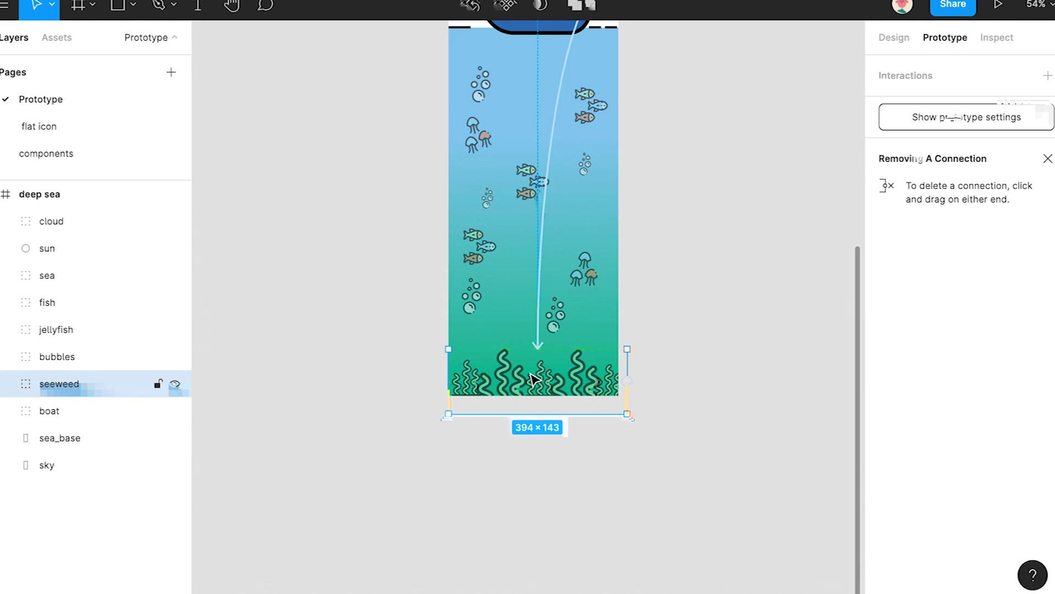
pyautogui.click(1046, 75)
pyautogui.click(886, 103)
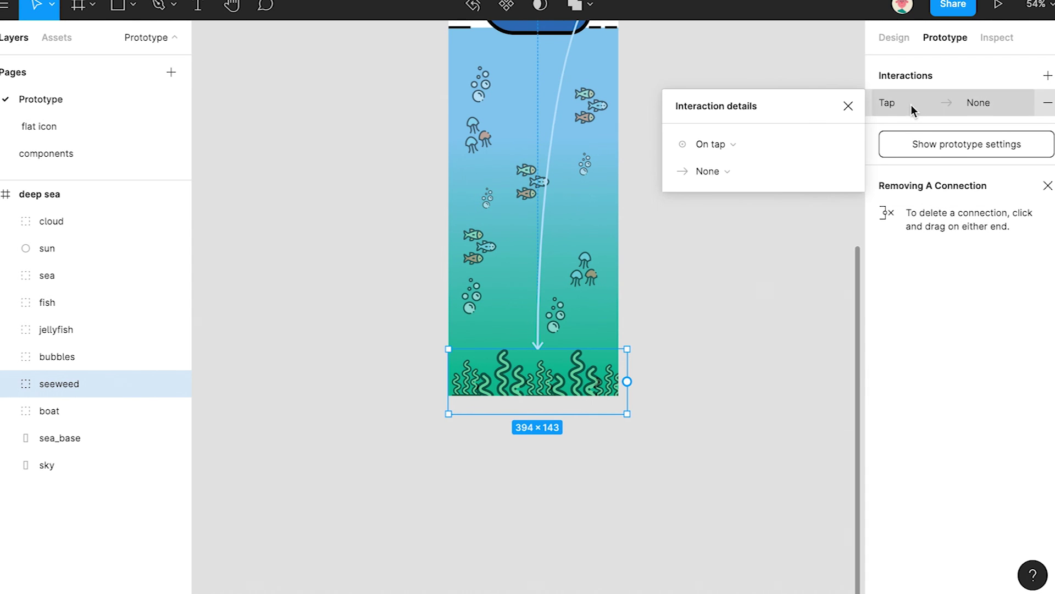
pyautogui.click(709, 171)
pyautogui.click(715, 245)
pyautogui.click(798, 171)
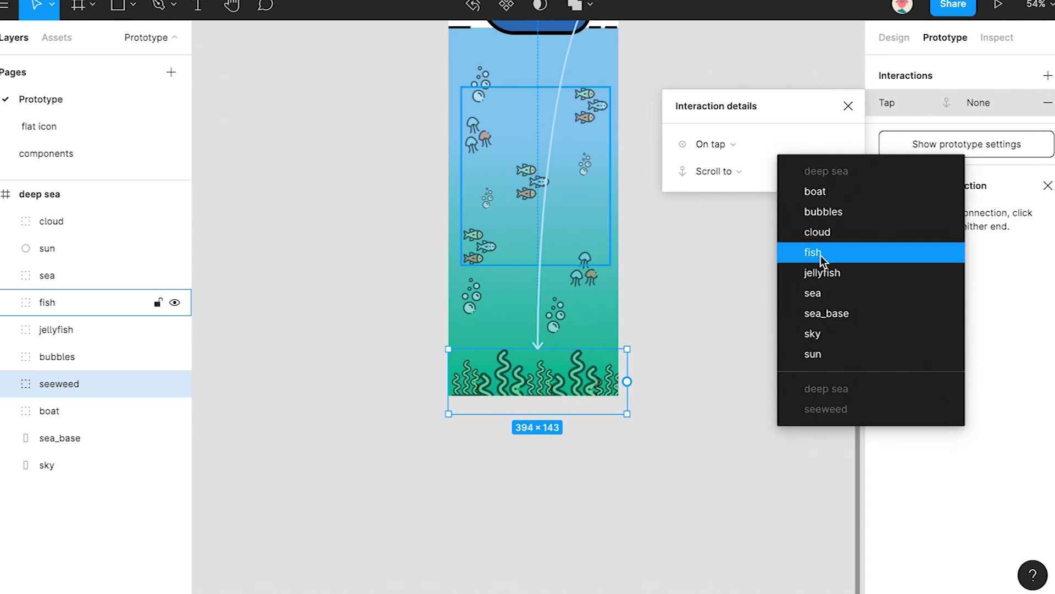
pyautogui.click(823, 355)
# Set the seeweed interaction's animation to Animate at 1000 ms and give its scroll target a negative vertical offset
pyautogui.click(709, 266)
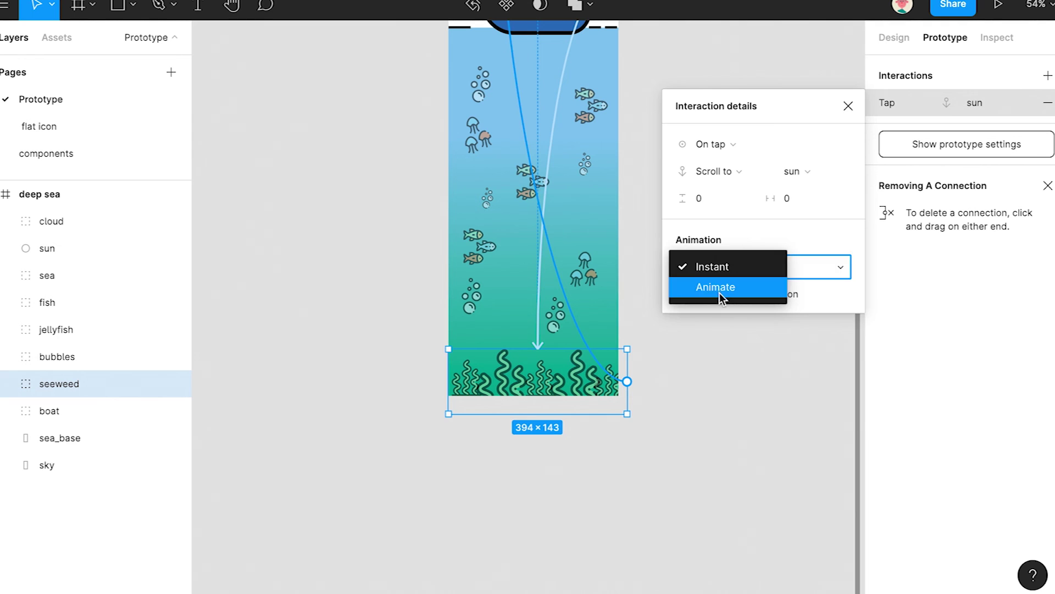
pyautogui.click(718, 285)
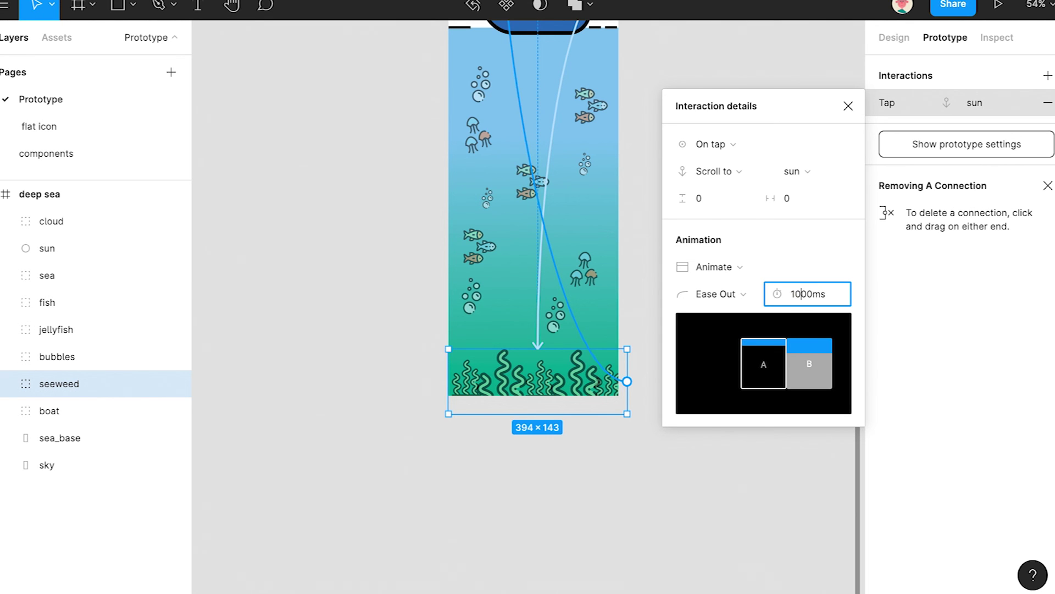
pyautogui.scroll(2, 738, 469)
pyautogui.click(707, 201)
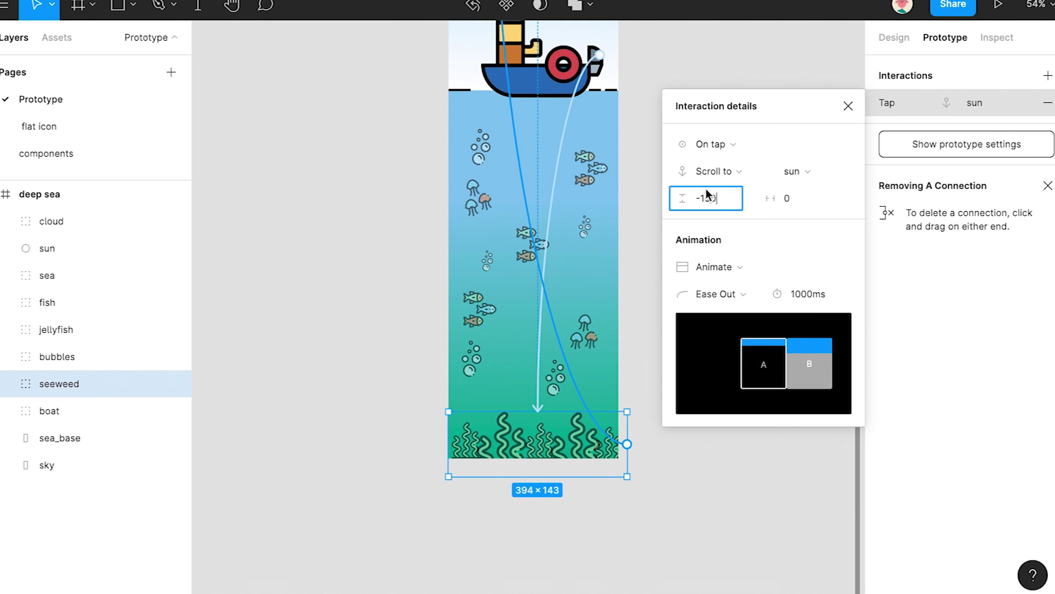
pyautogui.click(753, 62)
# Run the prototype preview and test the scroll interactions by tapping the boat and the seaweed
pyautogui.scroll(10, 791, 160)
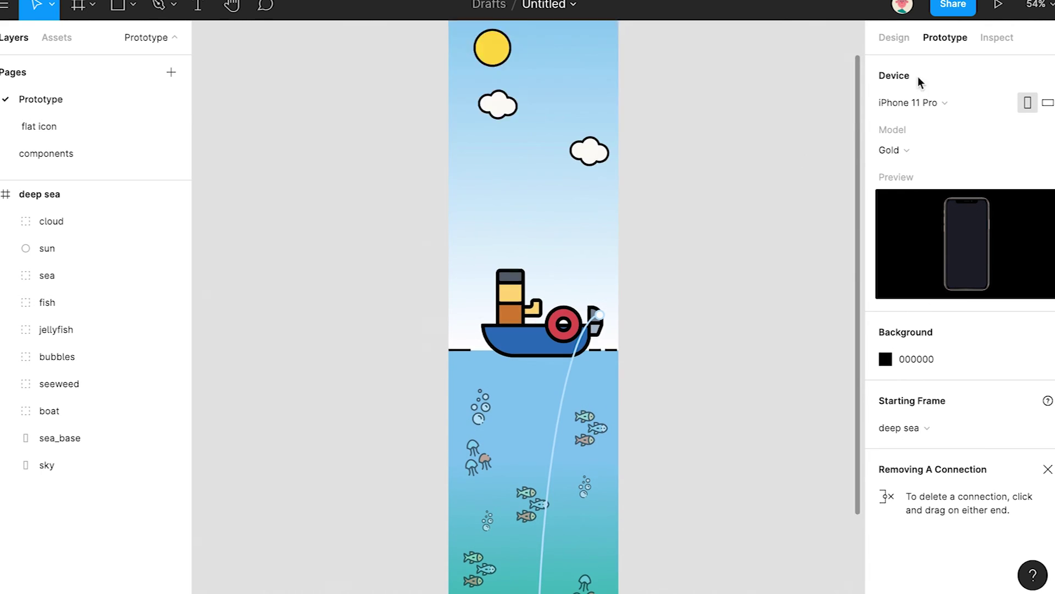
pyautogui.click(998, 5)
pyautogui.click(515, 503)
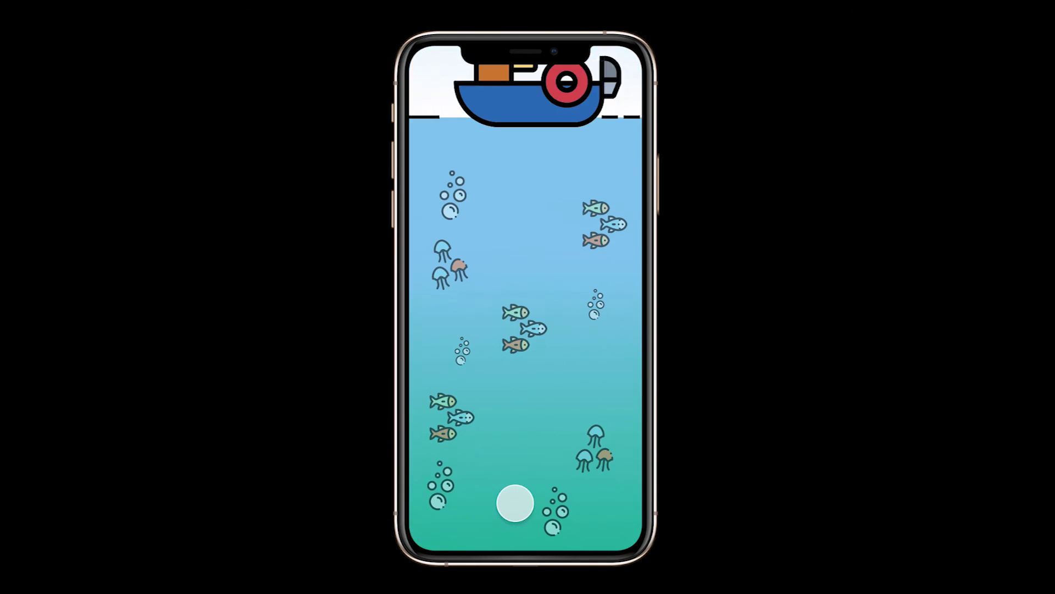
pyautogui.click(507, 504)
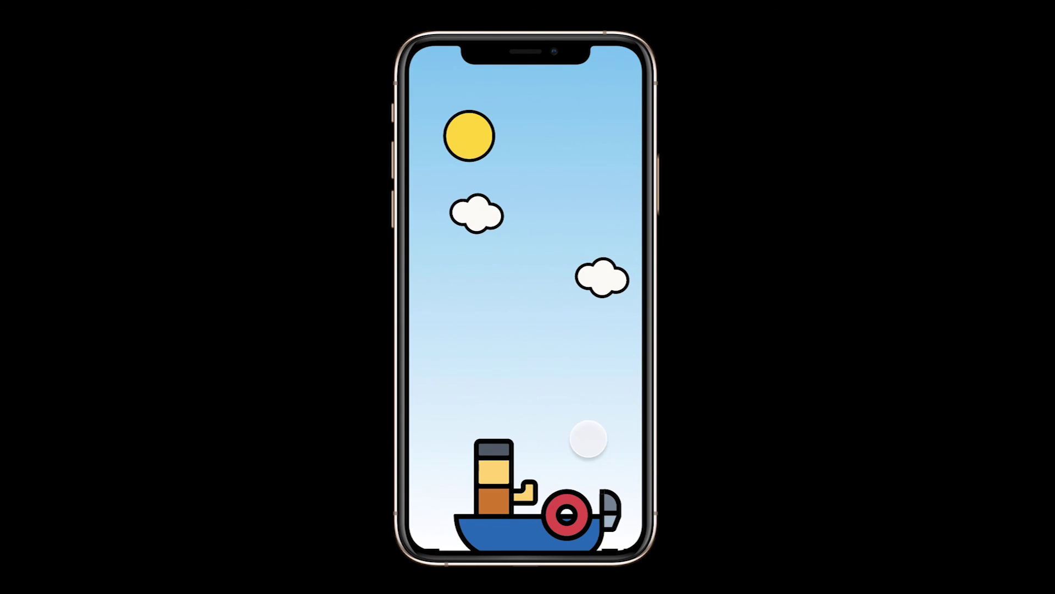